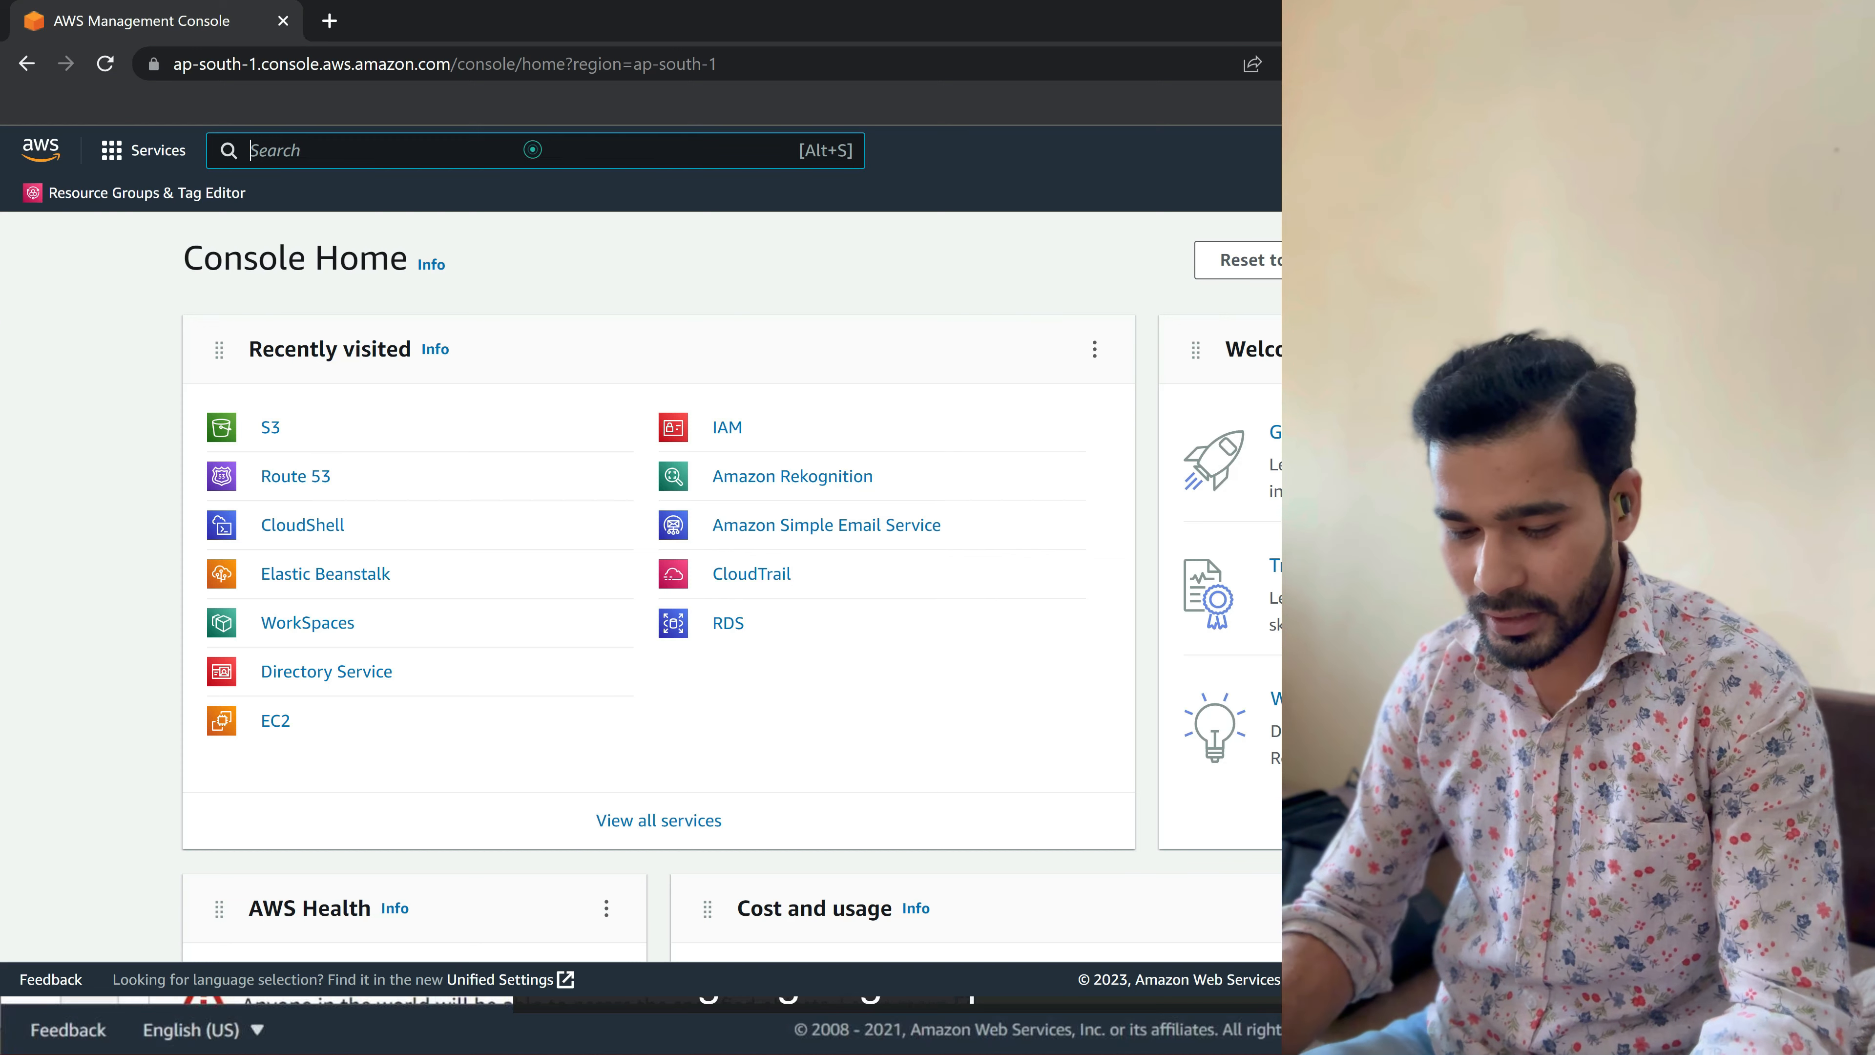
# - Search the console for s3 and open the S3 service
pyautogui.click(532, 150)
pyautogui.write('s3')
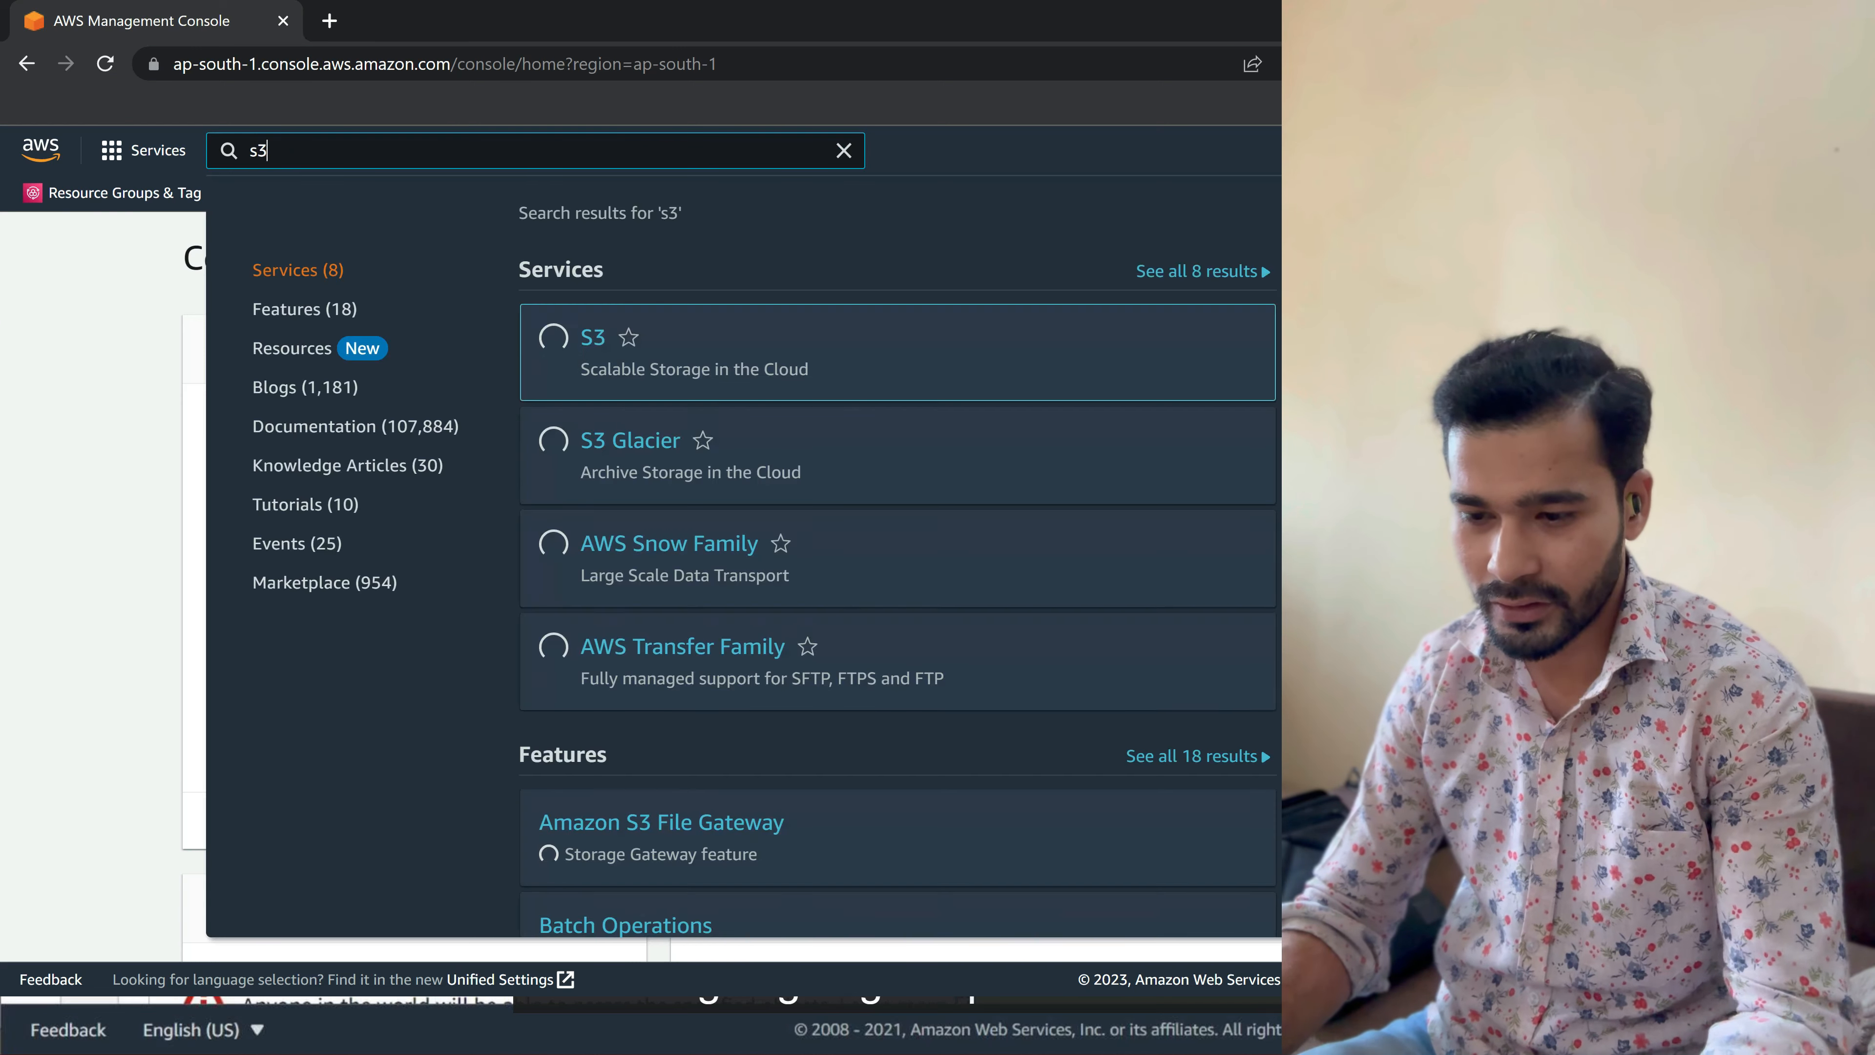
pyautogui.click(590, 338)
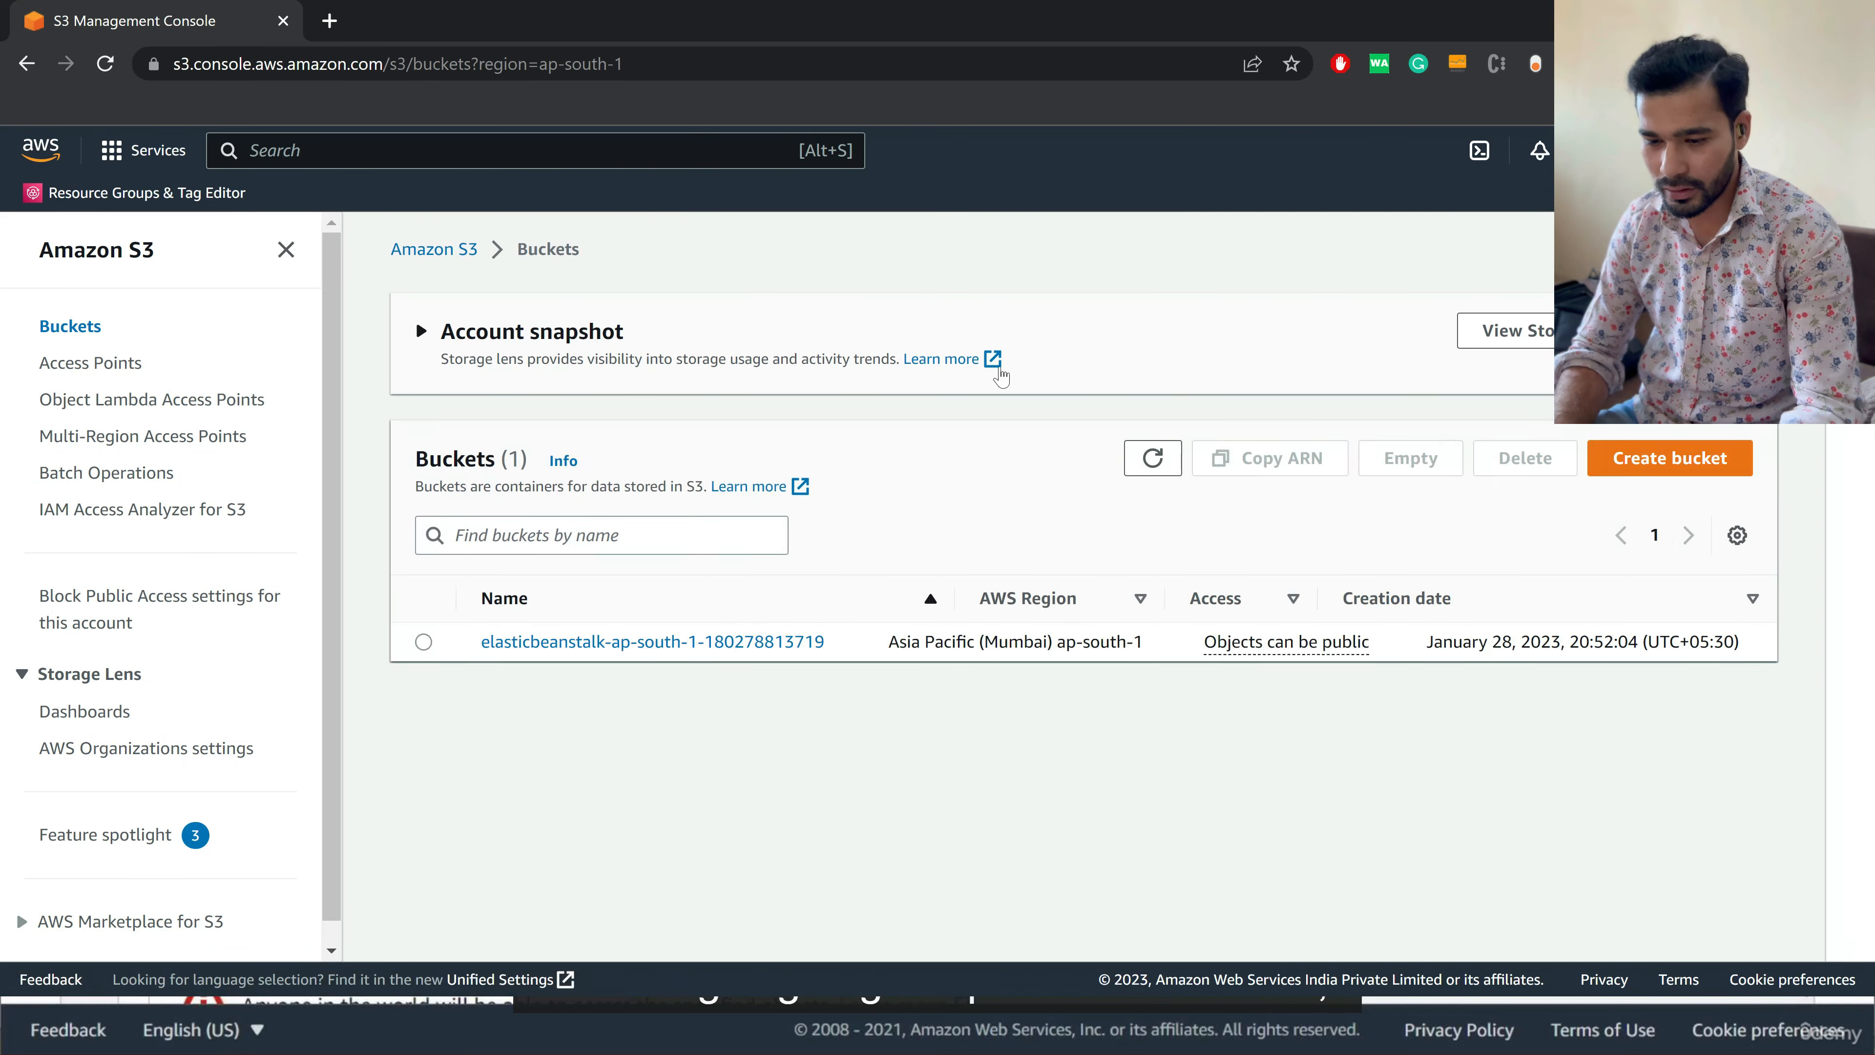
# - Start creating a new bucket and name it xameeramir.com
pyautogui.click(1695, 464)
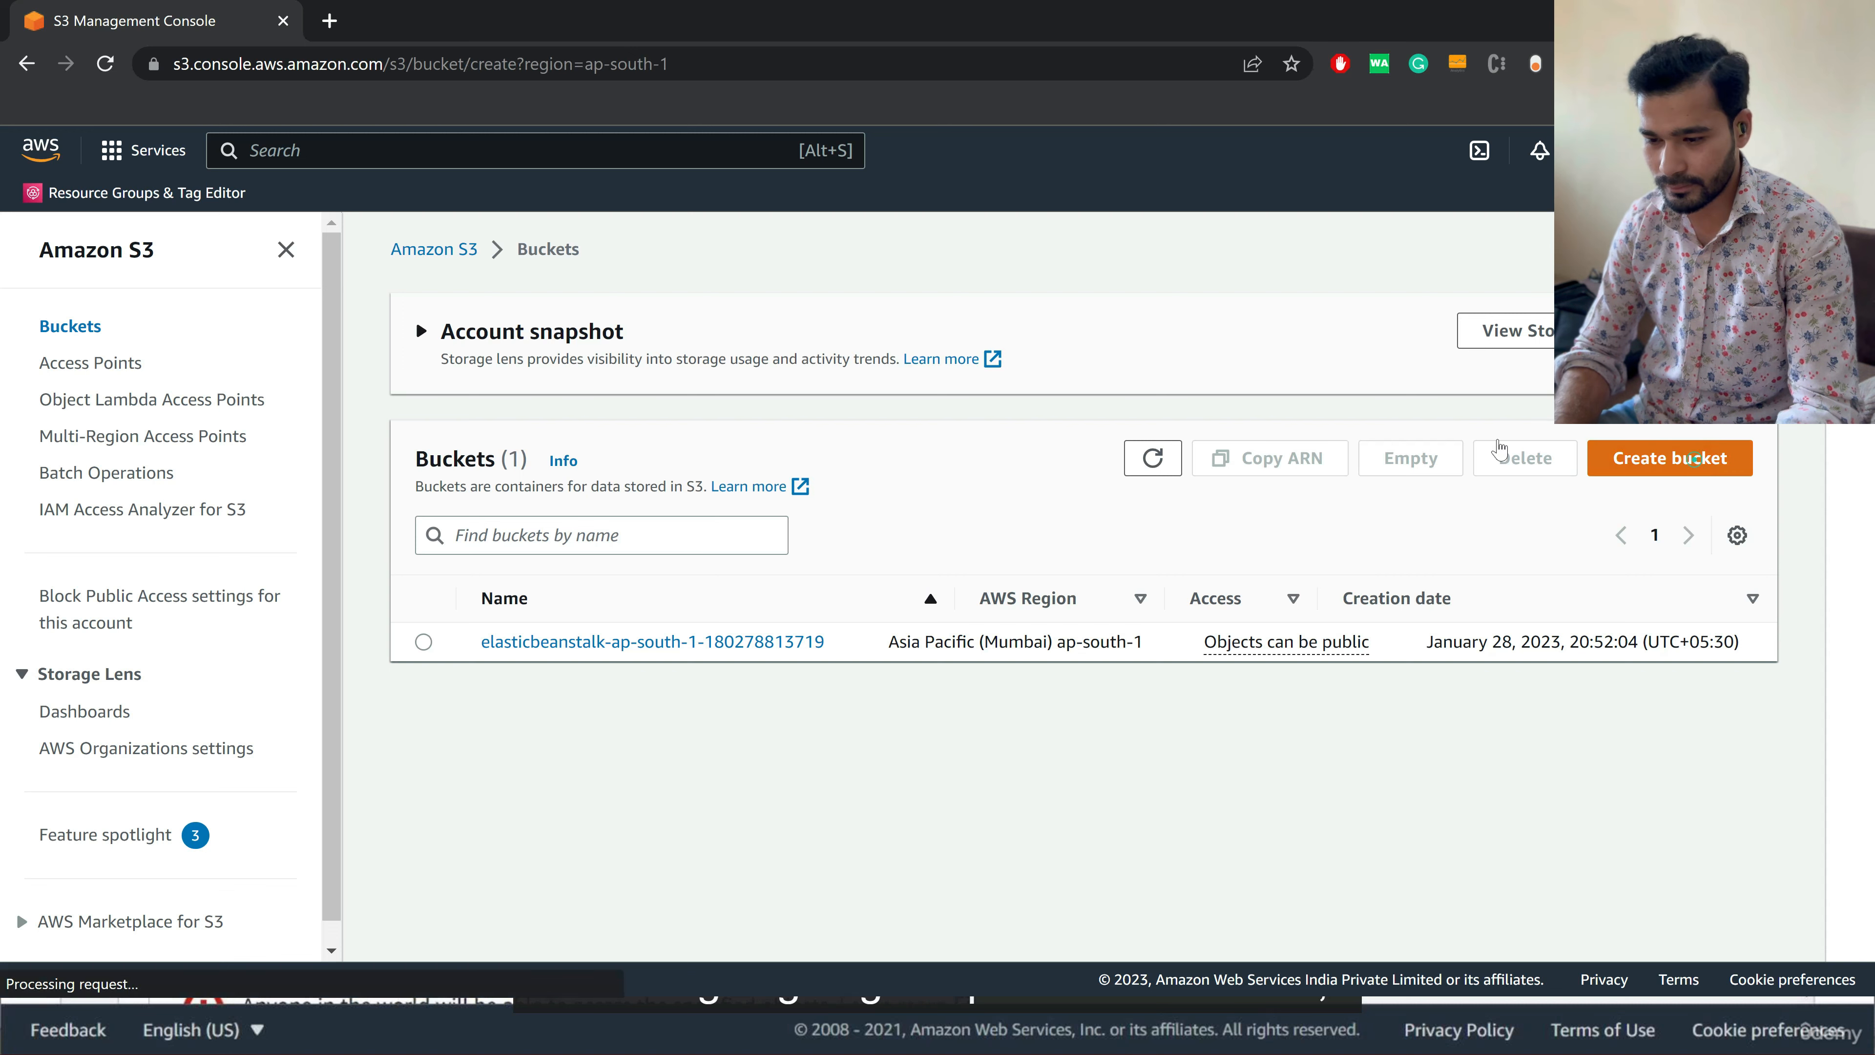
pyautogui.click(357, 539)
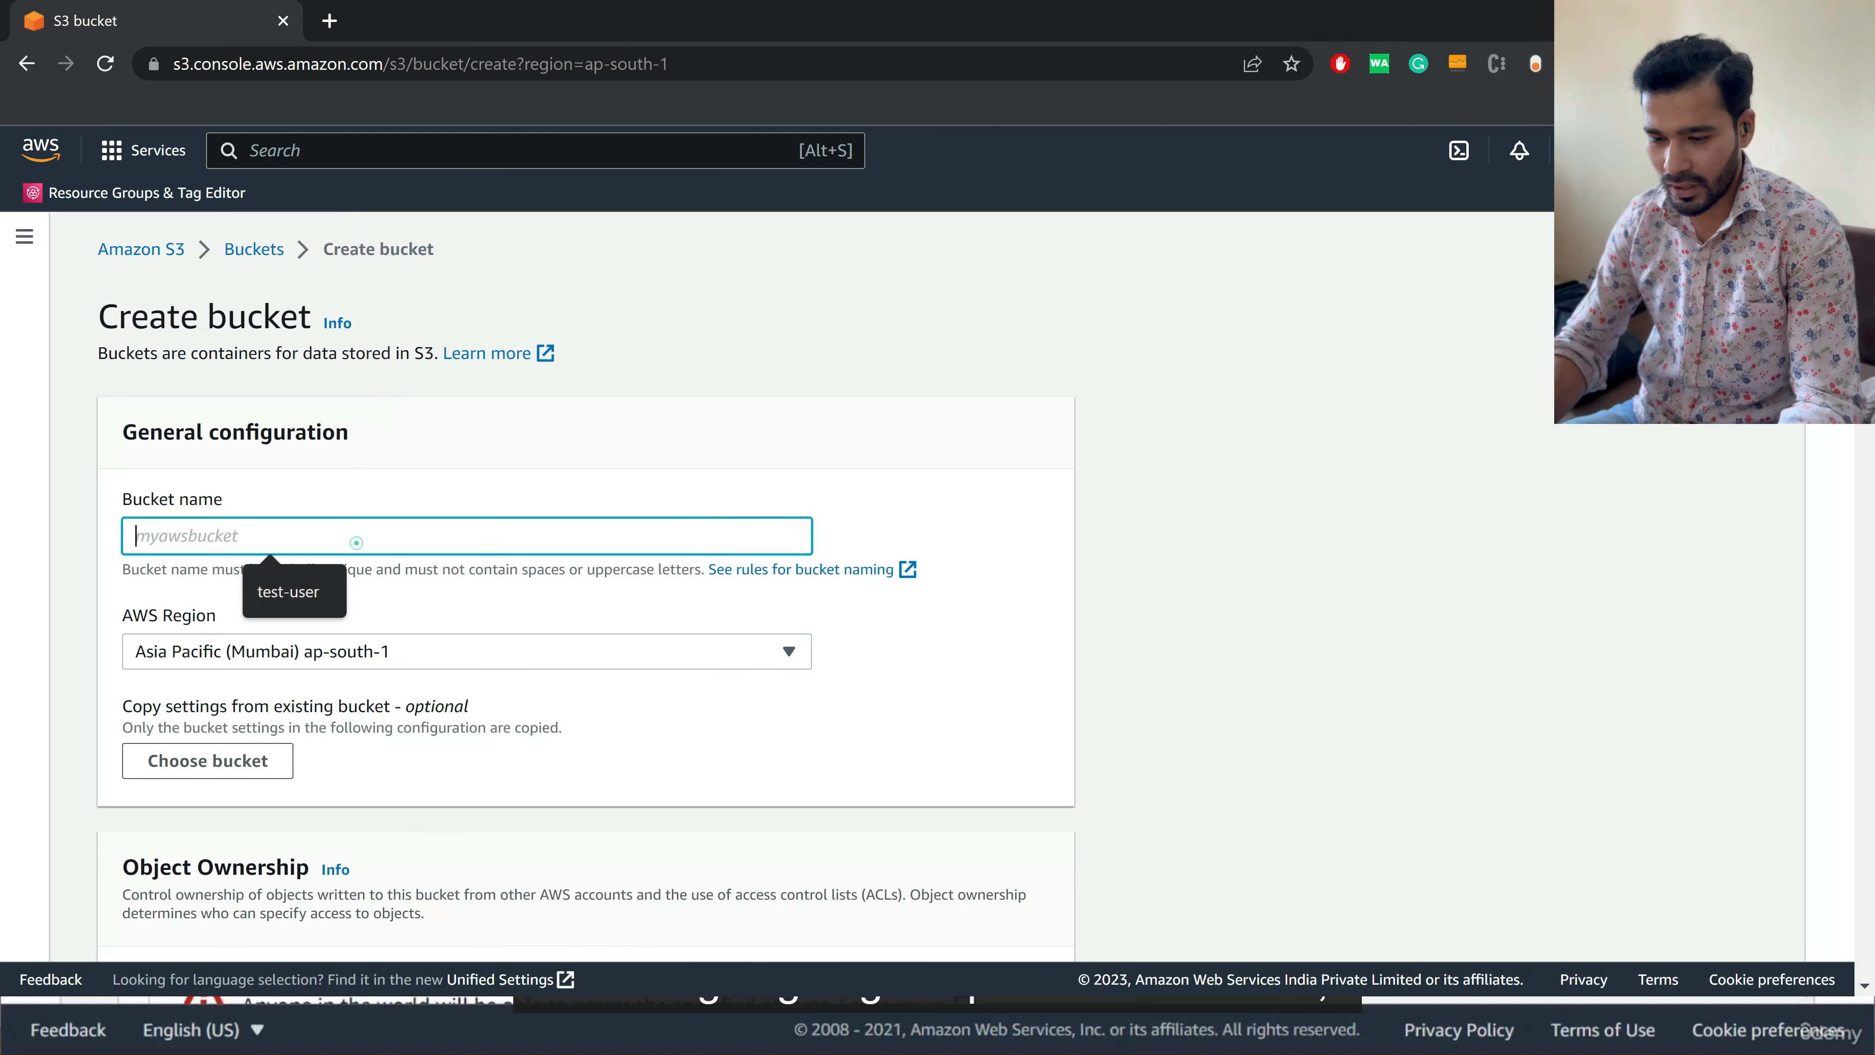
pyautogui.write('xameeramir')
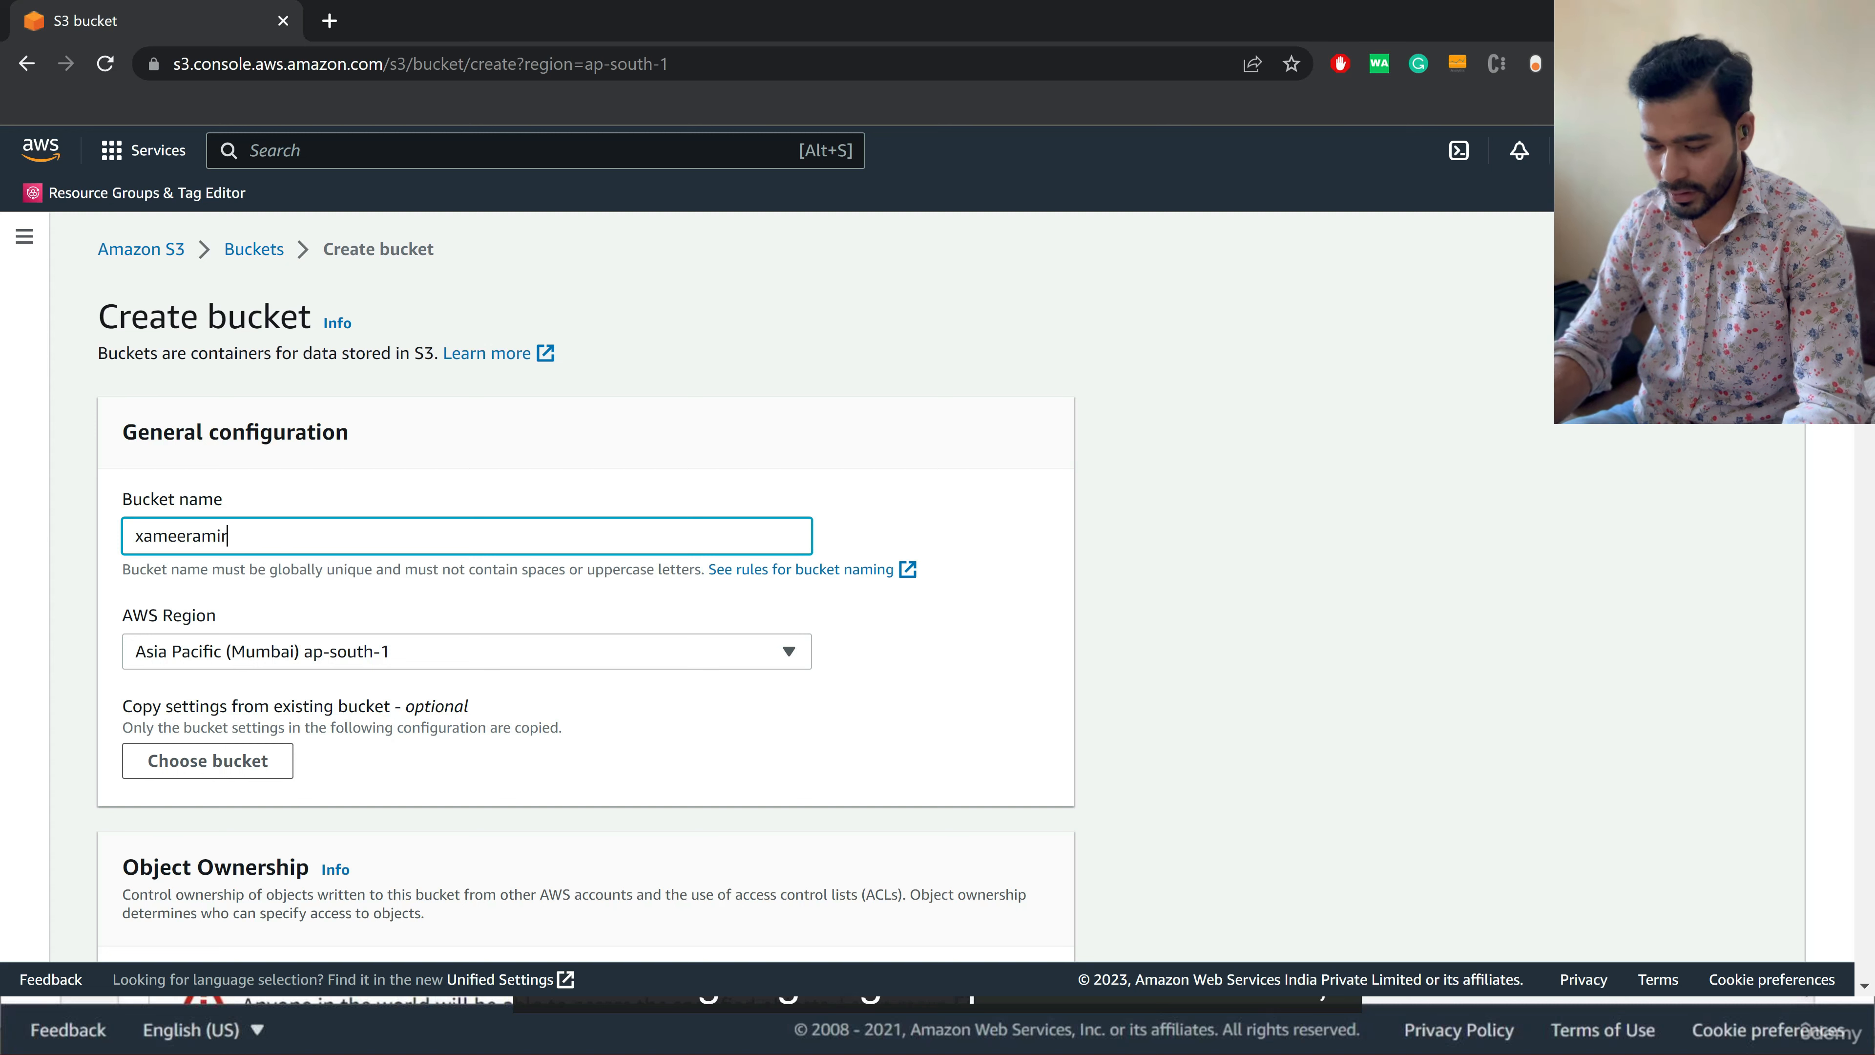
pyautogui.write('.com')
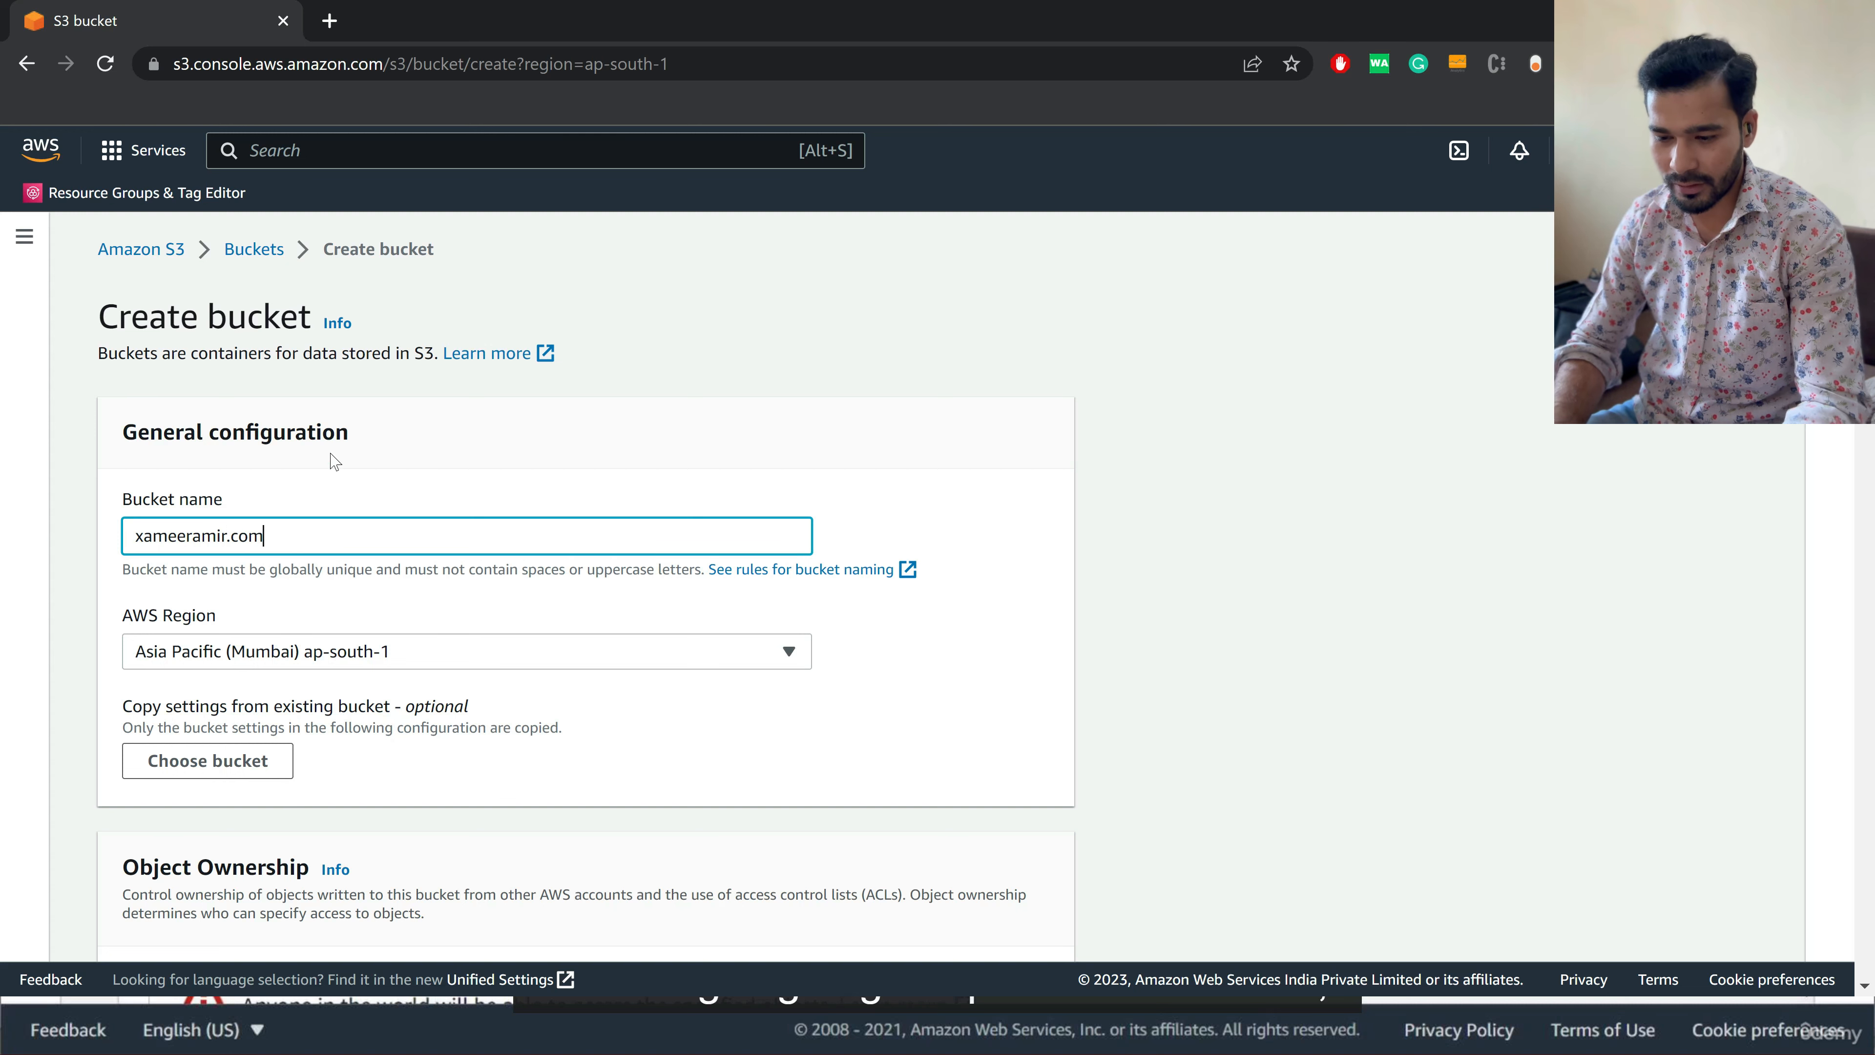
pyautogui.click(335, 459)
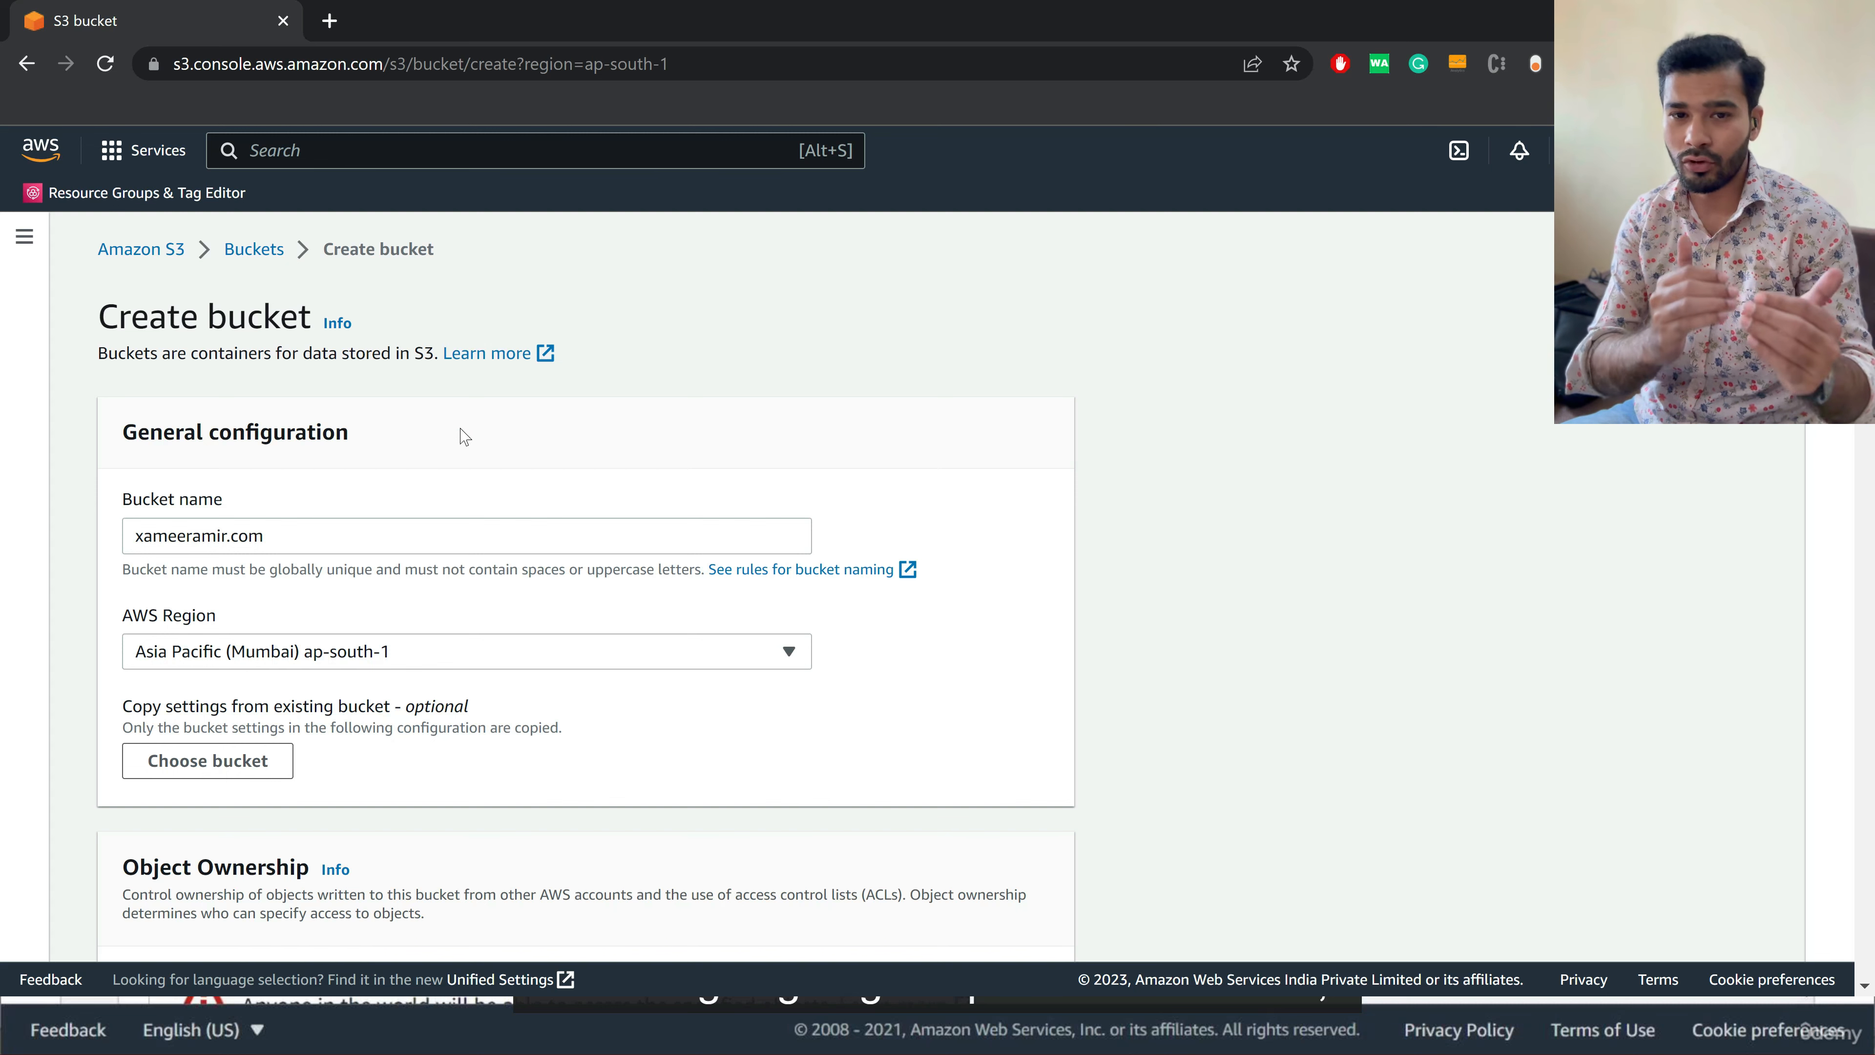
# - Enable ACLs for the new bucket and set object ownership to Object writer
pyautogui.scroll(-2, 461, 433)
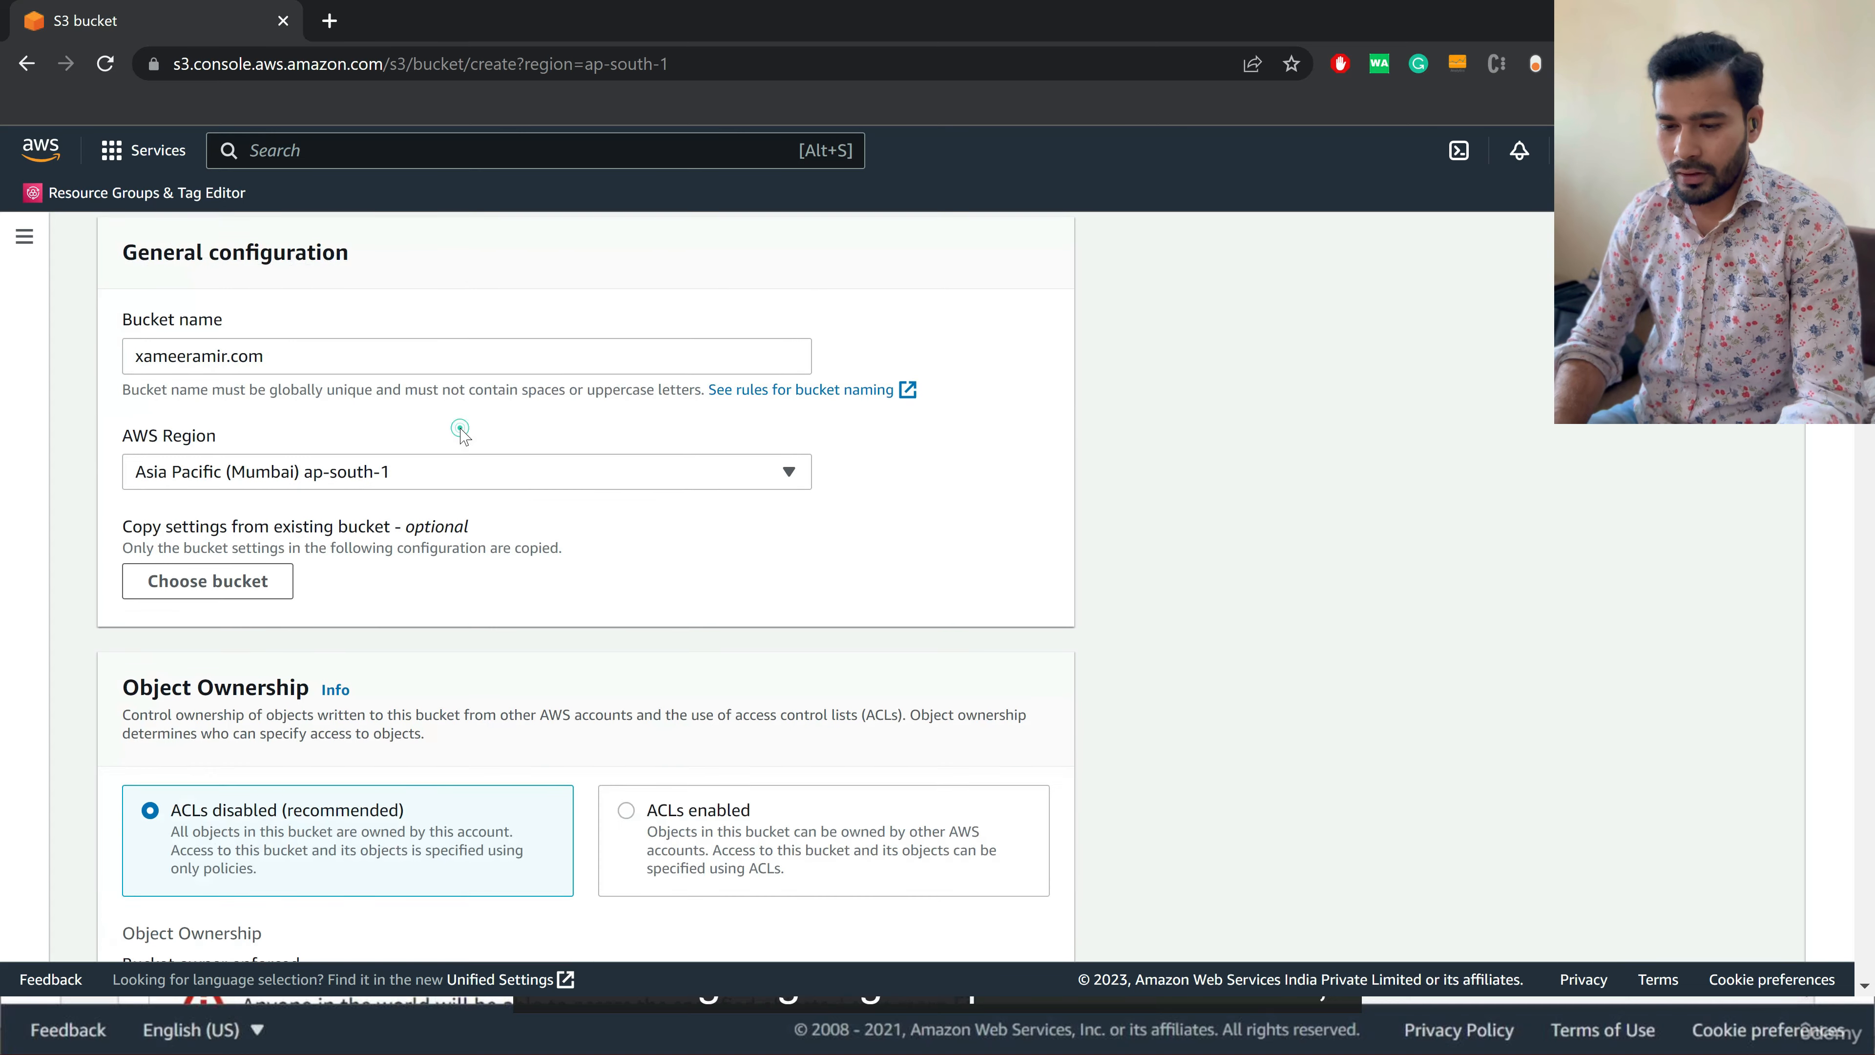
pyautogui.scroll(-4, 313, 460)
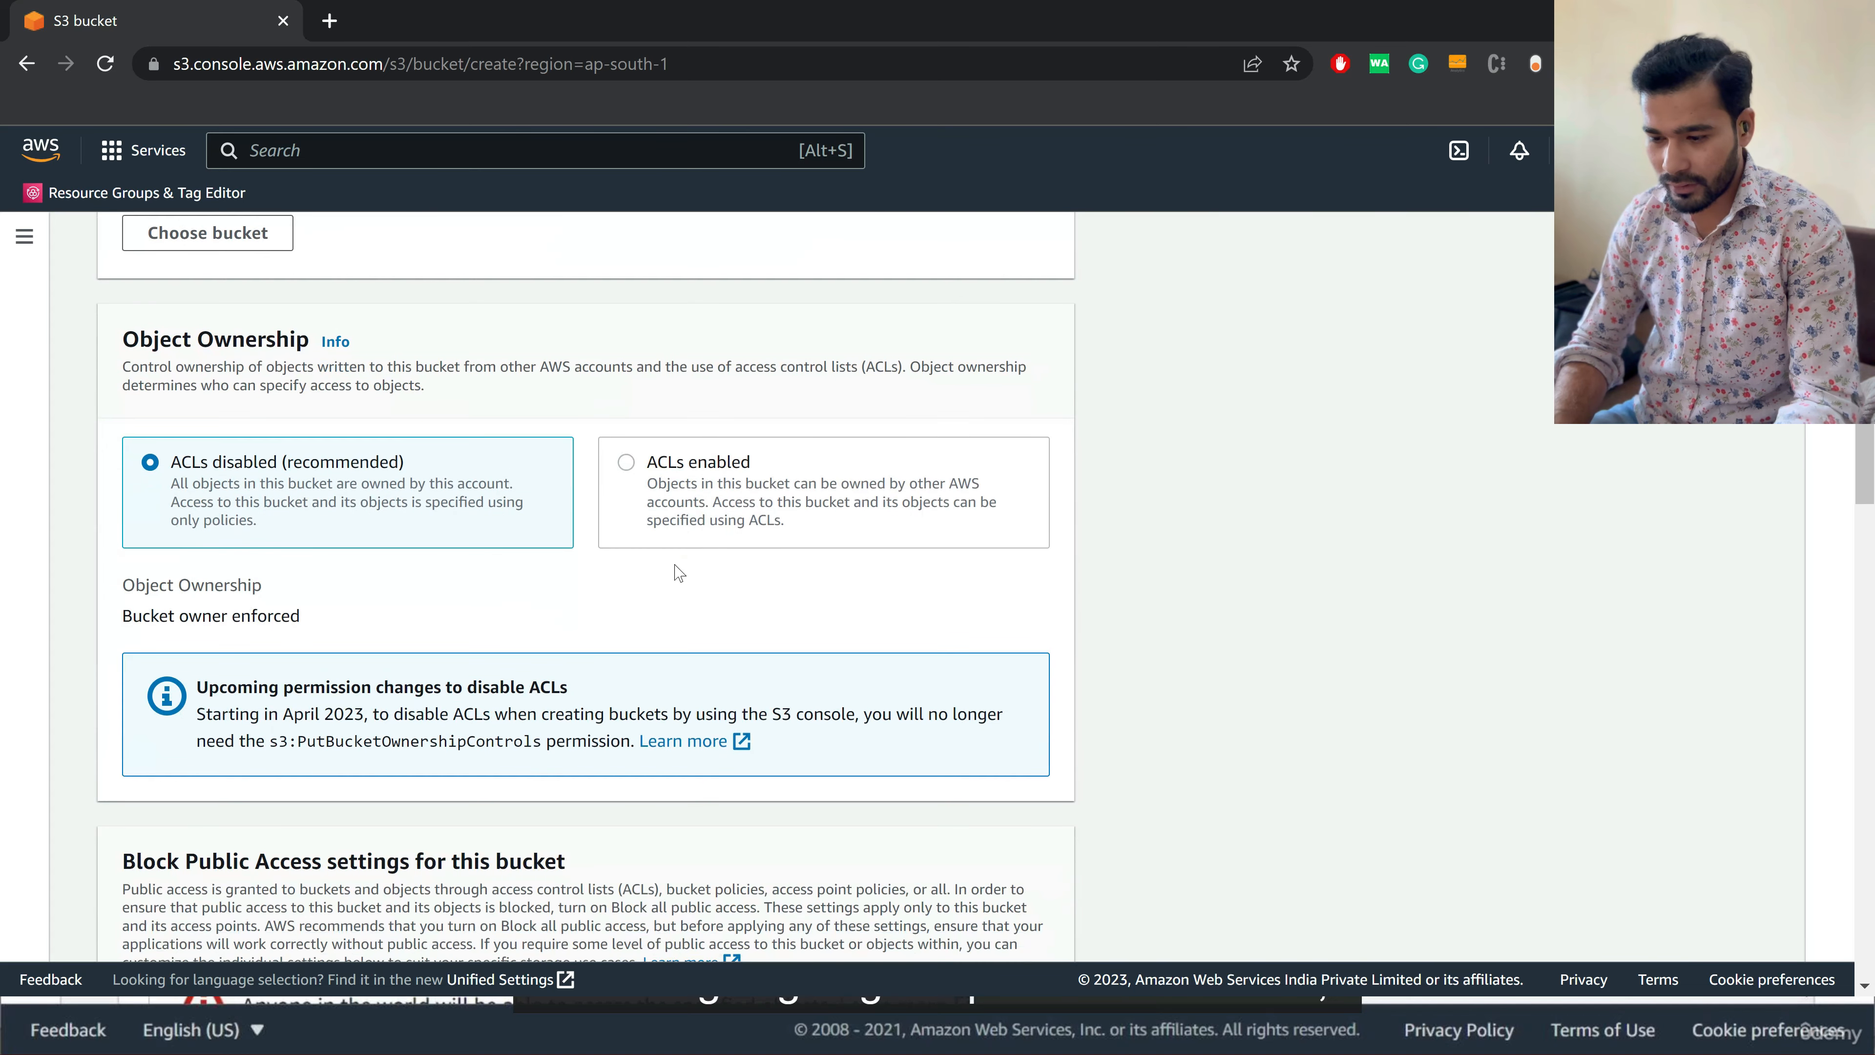
pyautogui.click(627, 464)
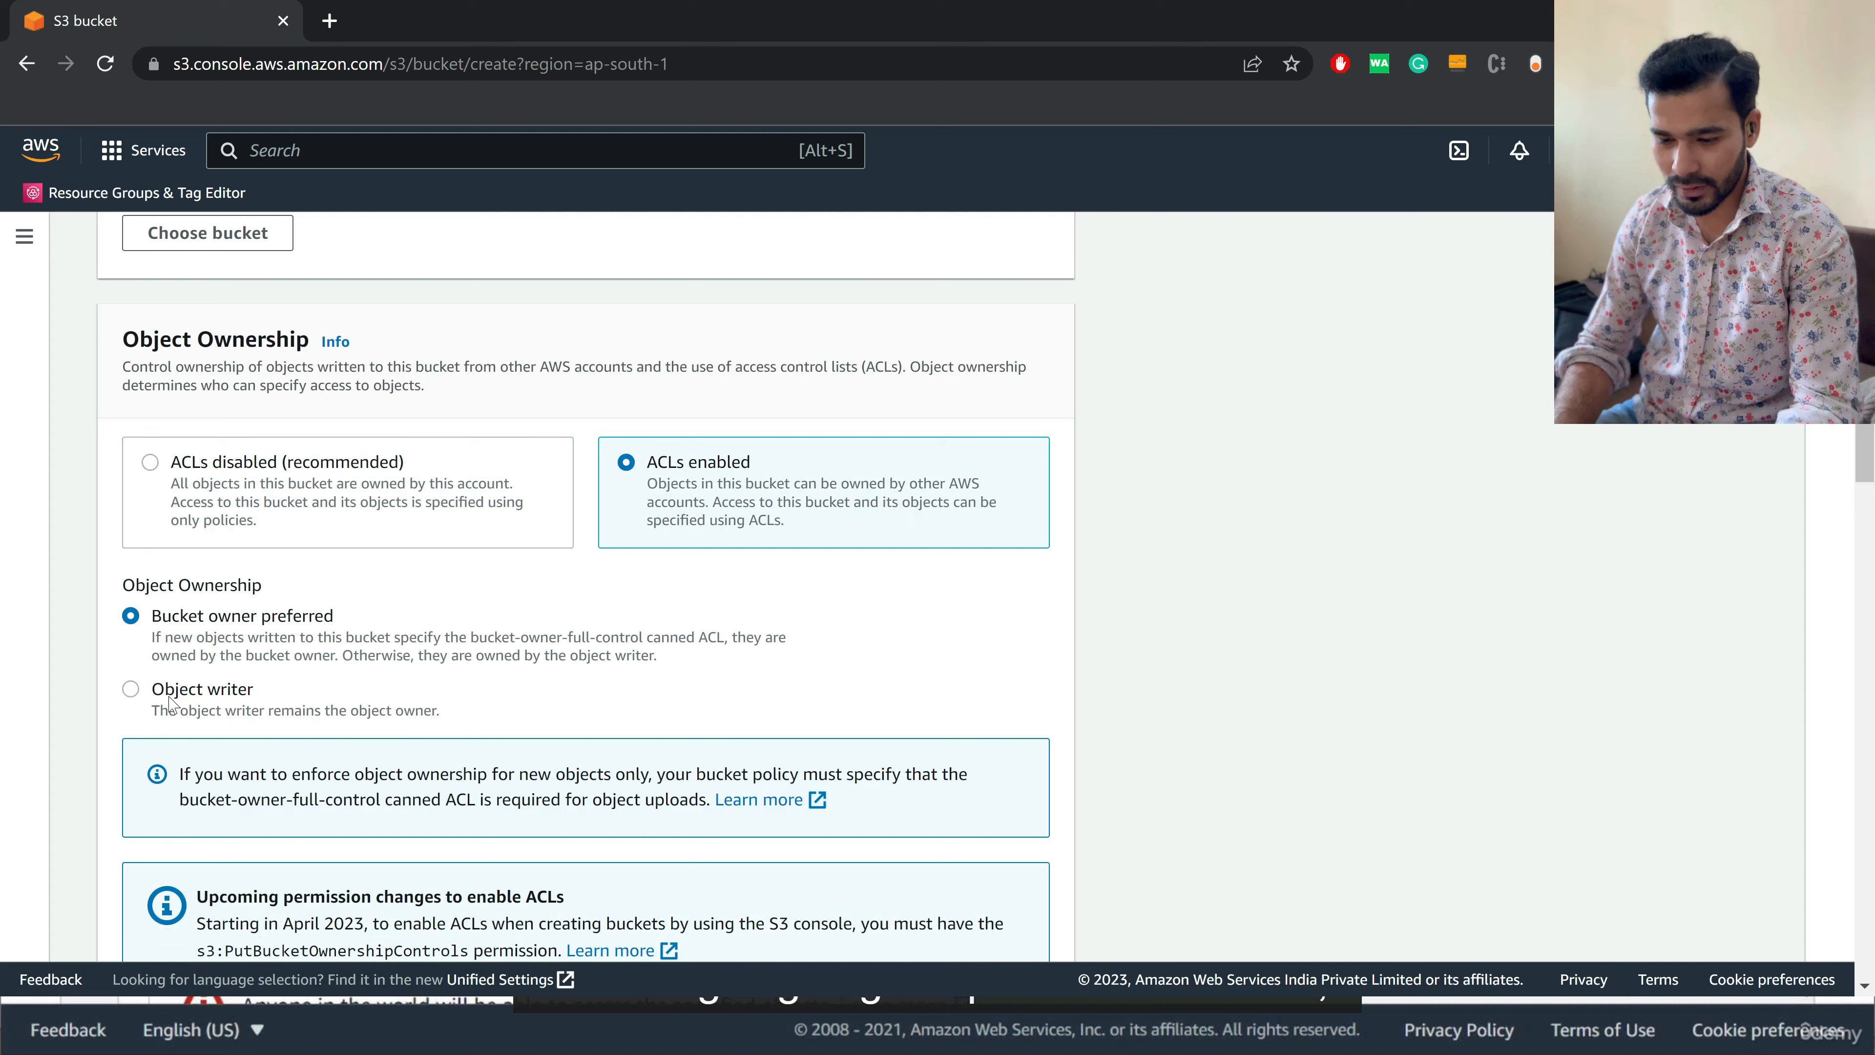
pyautogui.click(132, 690)
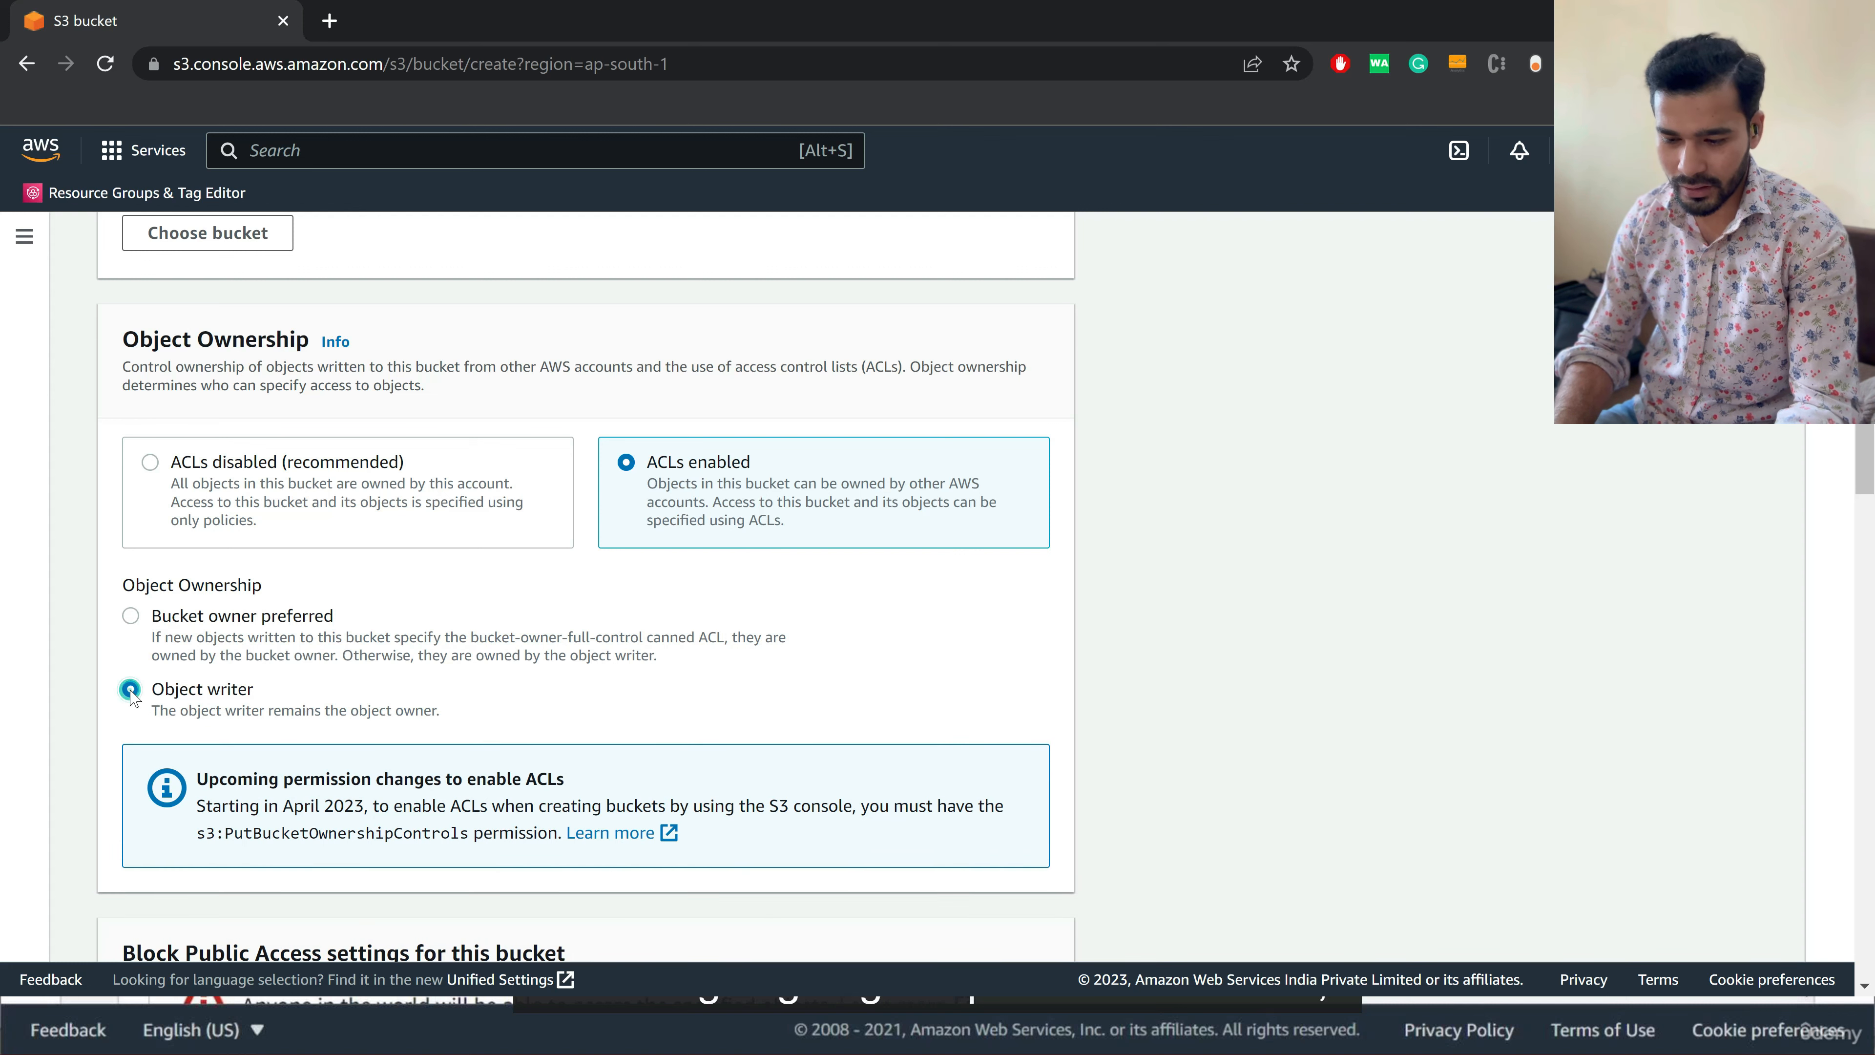
# - Turn off Block all public access for the bucket and acknowledge that its objects might become public
pyautogui.scroll(-2, 456, 709)
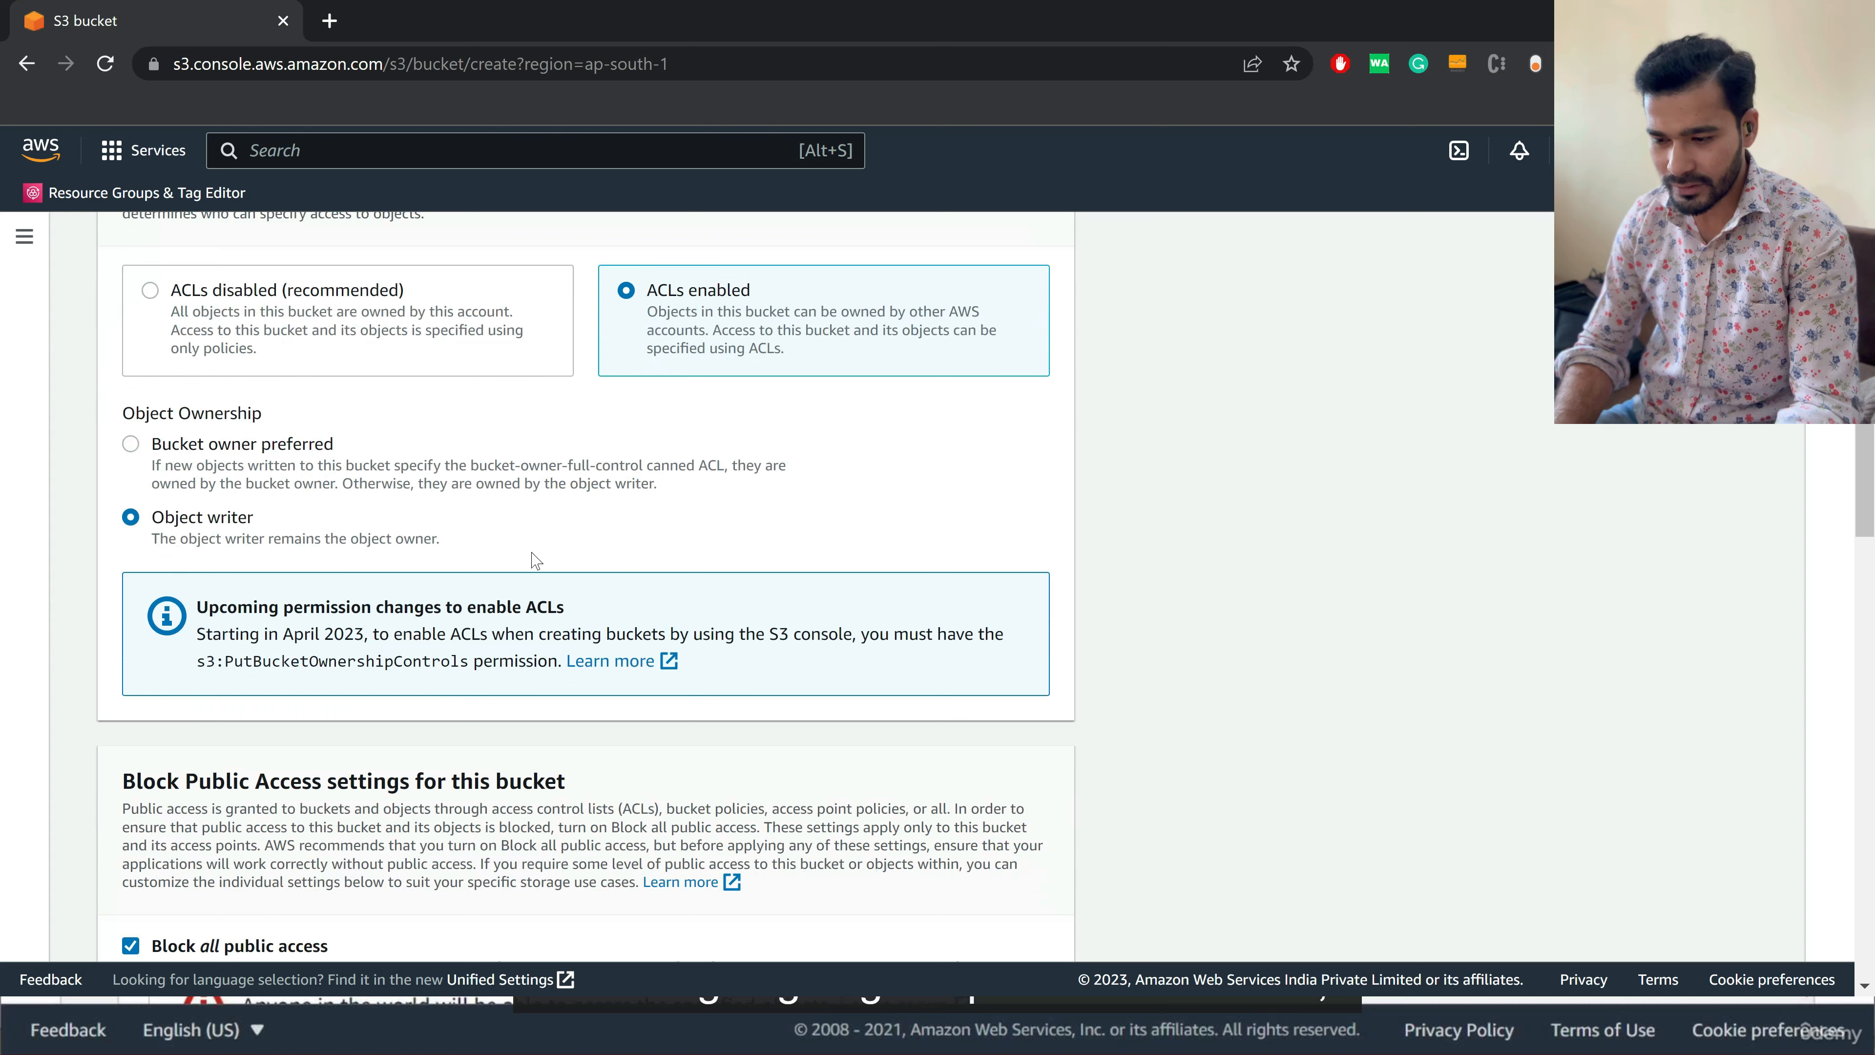
pyautogui.scroll(-2, 517, 461)
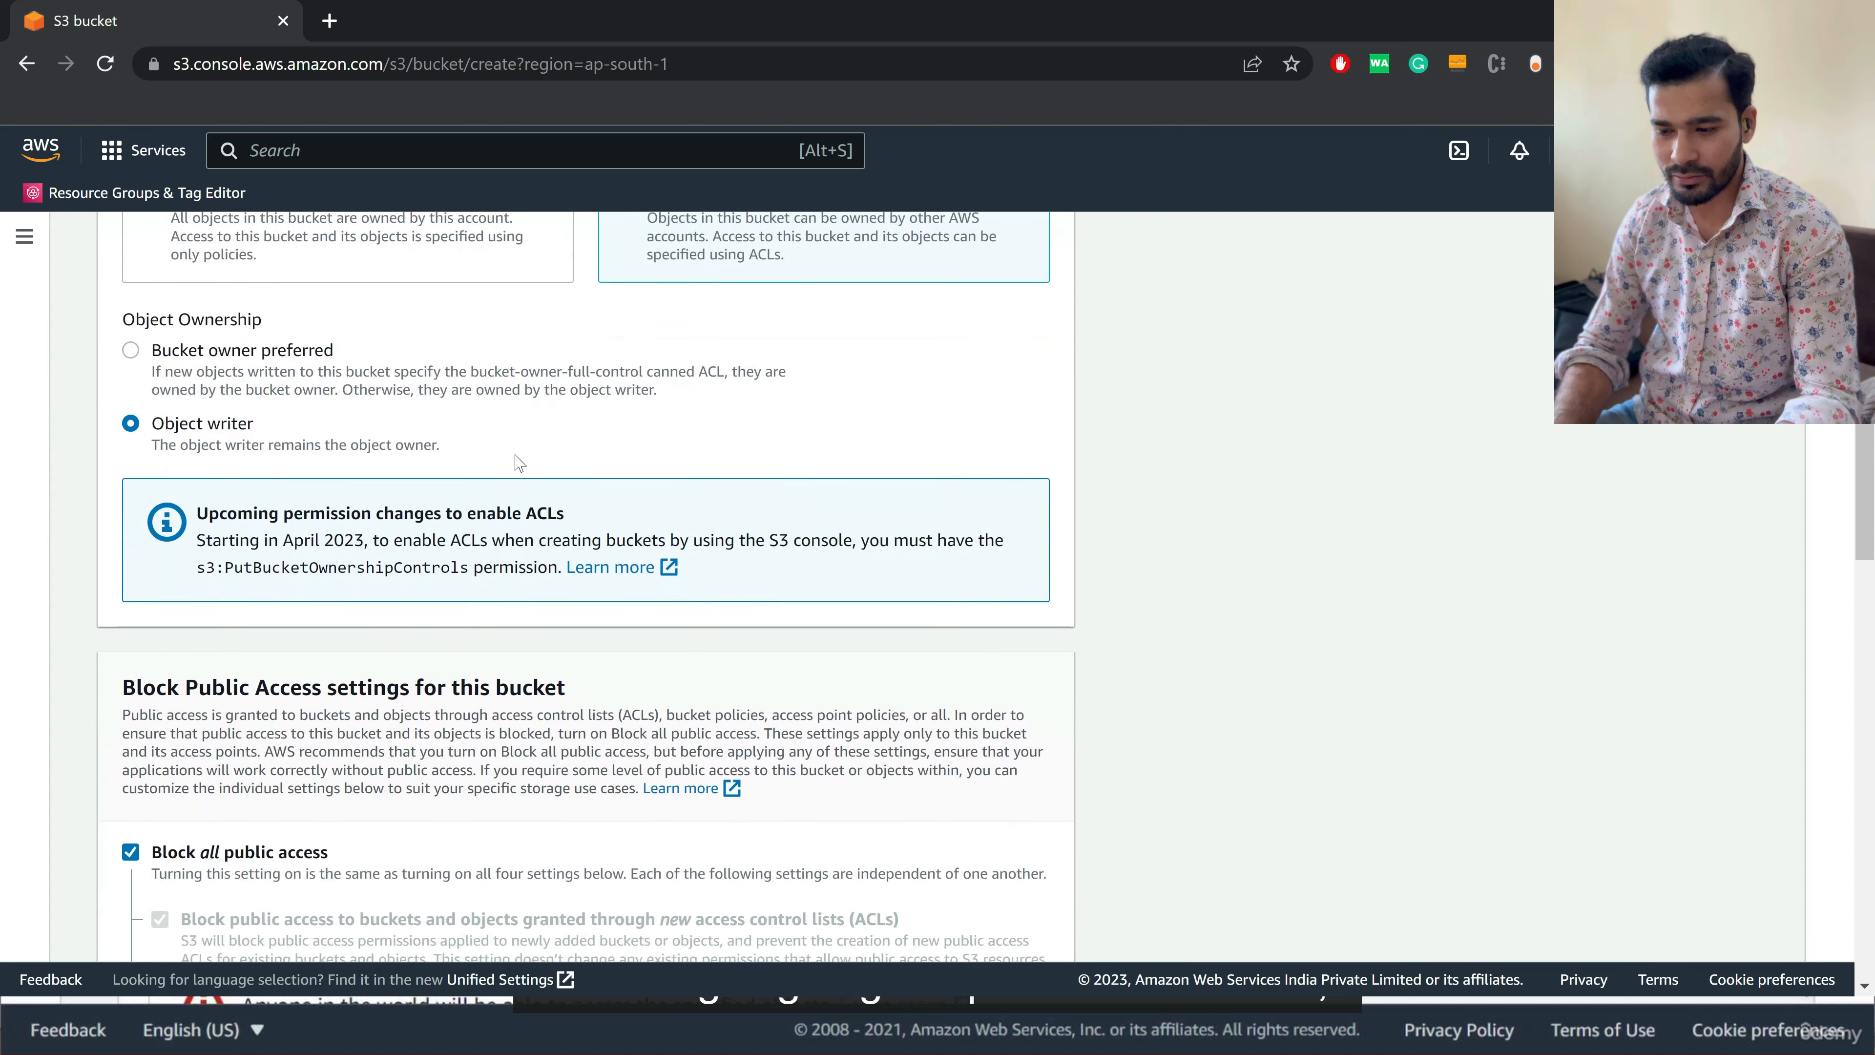
pyautogui.scroll(2, 599, 436)
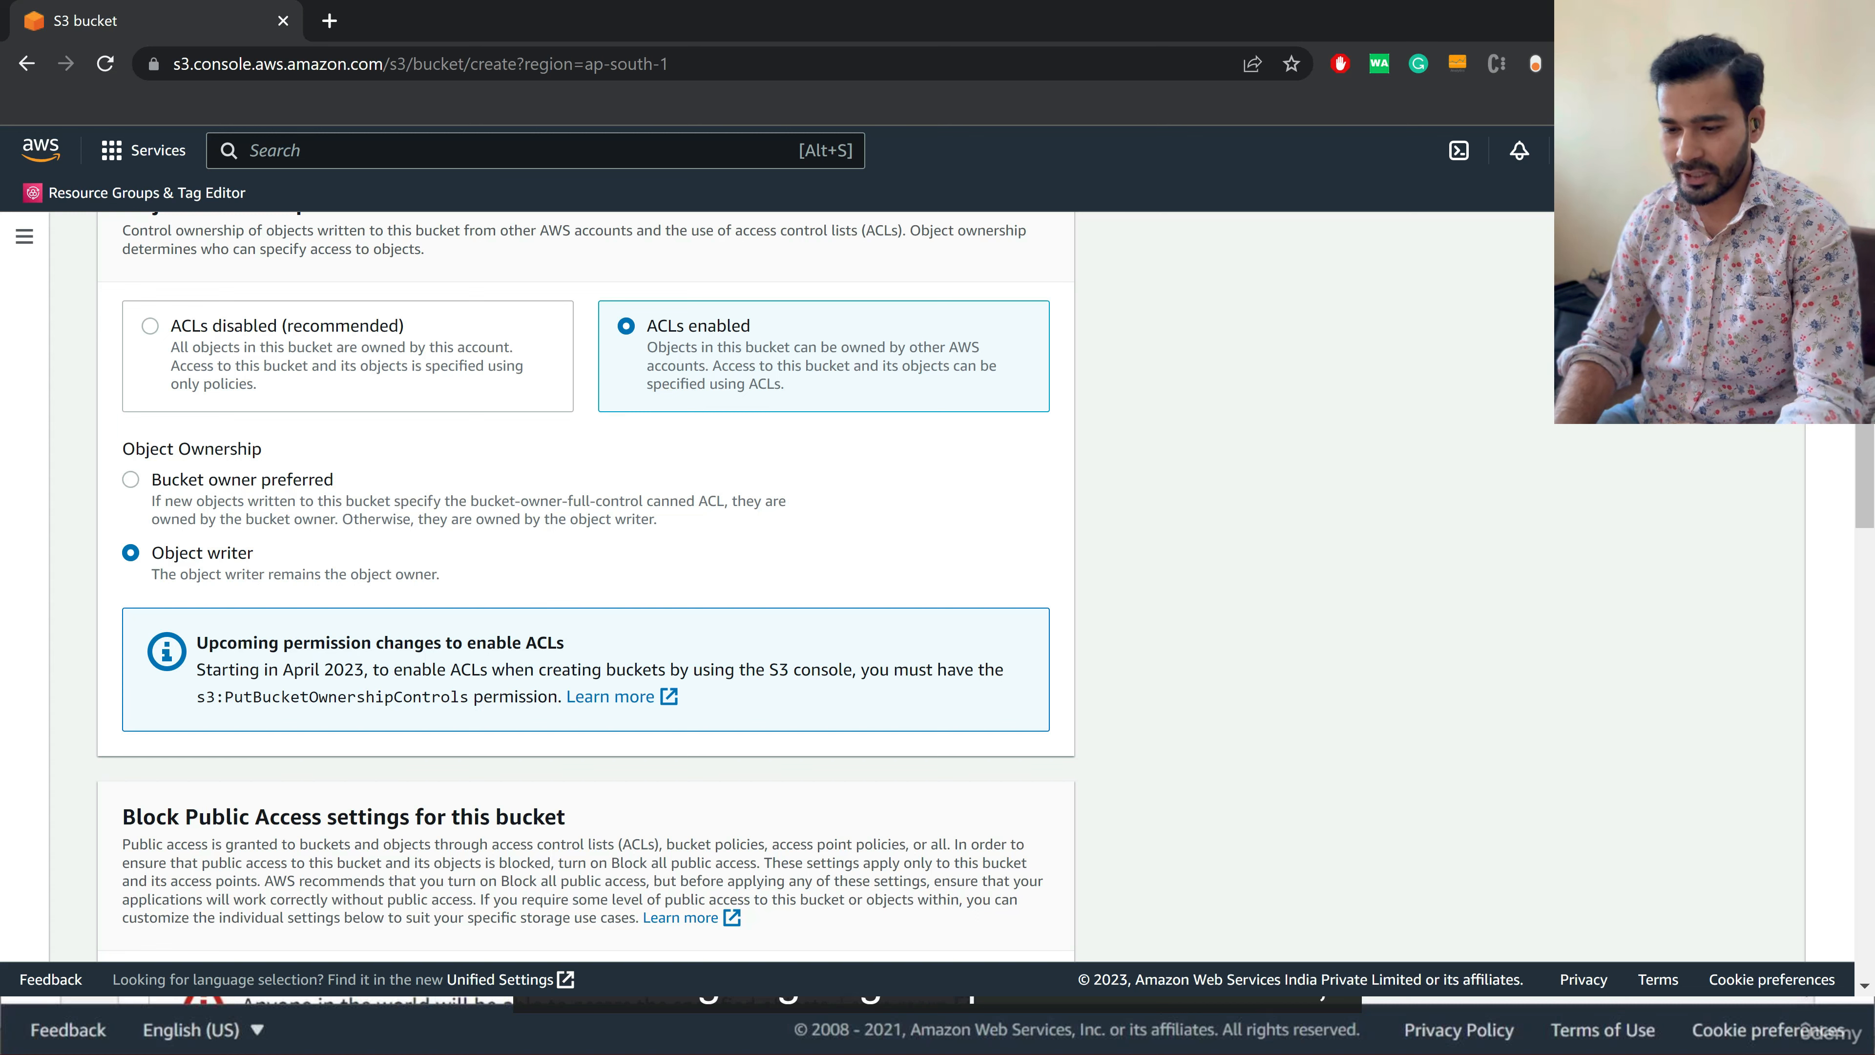
pyautogui.scroll(-3, 221, 574)
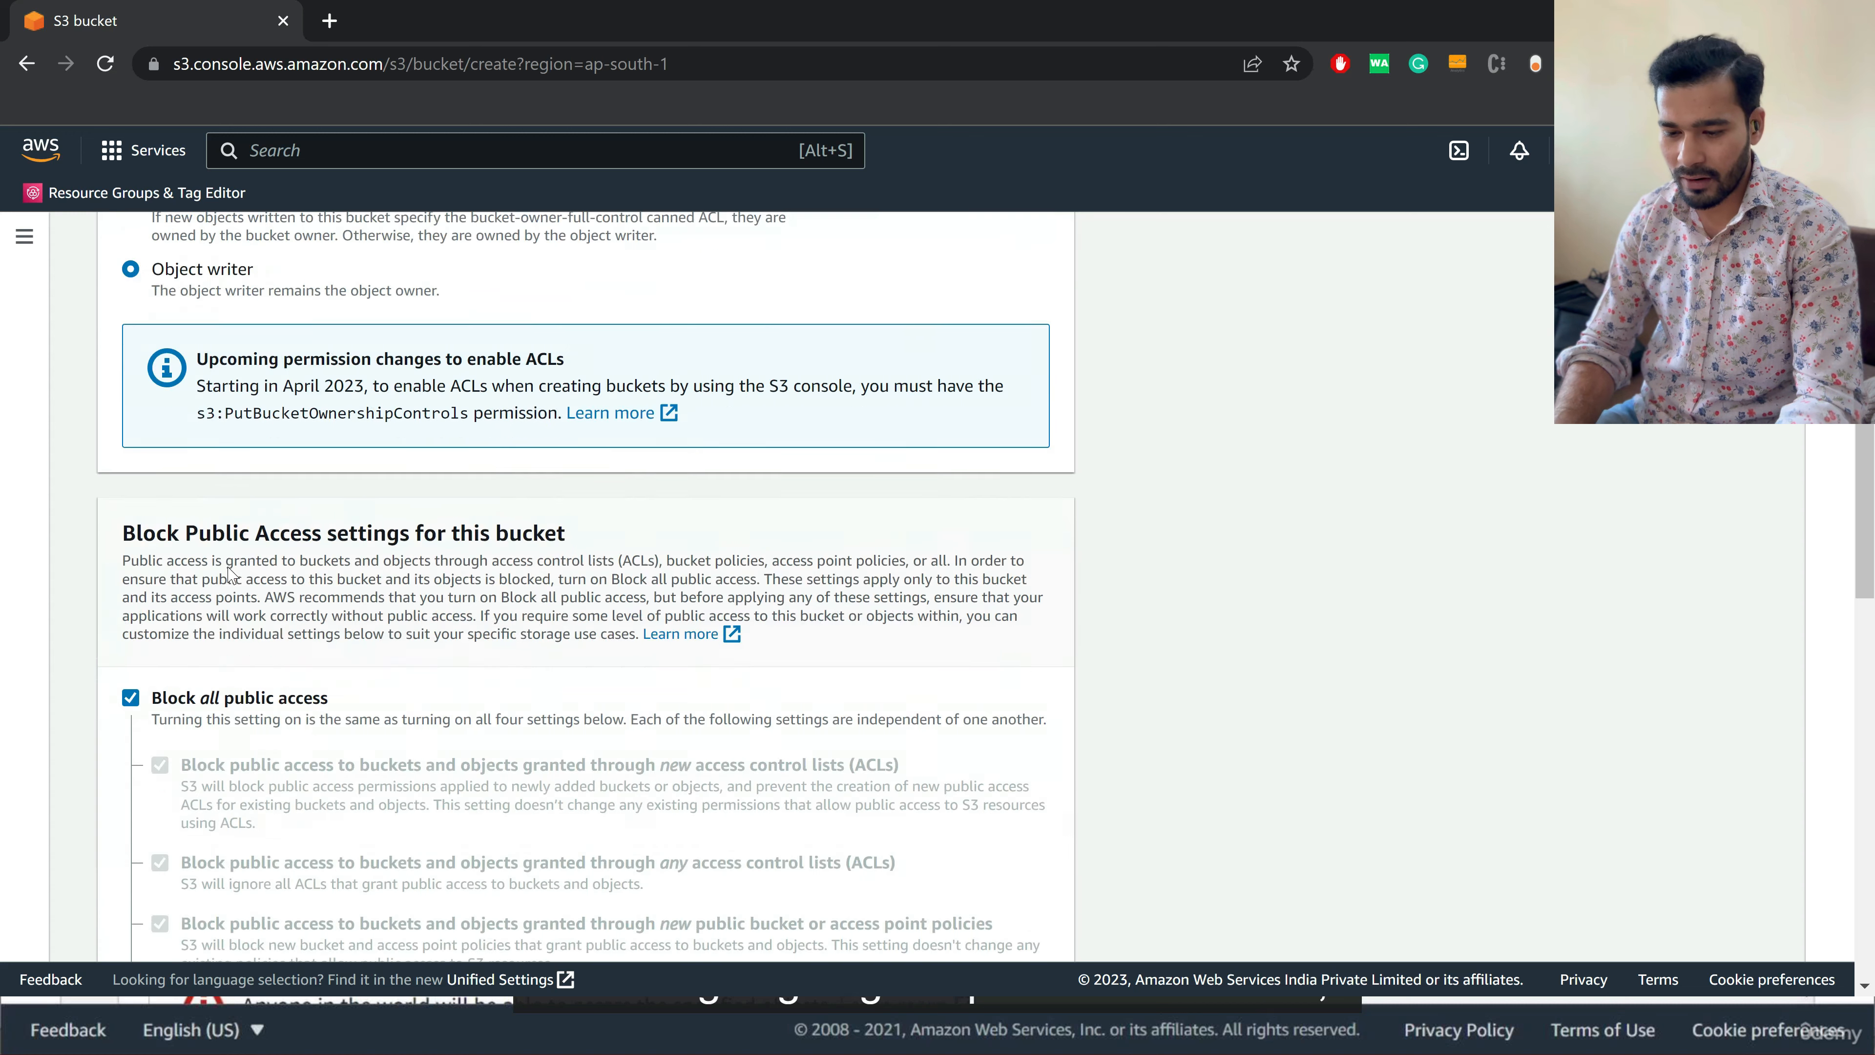
pyautogui.scroll(-2, 229, 572)
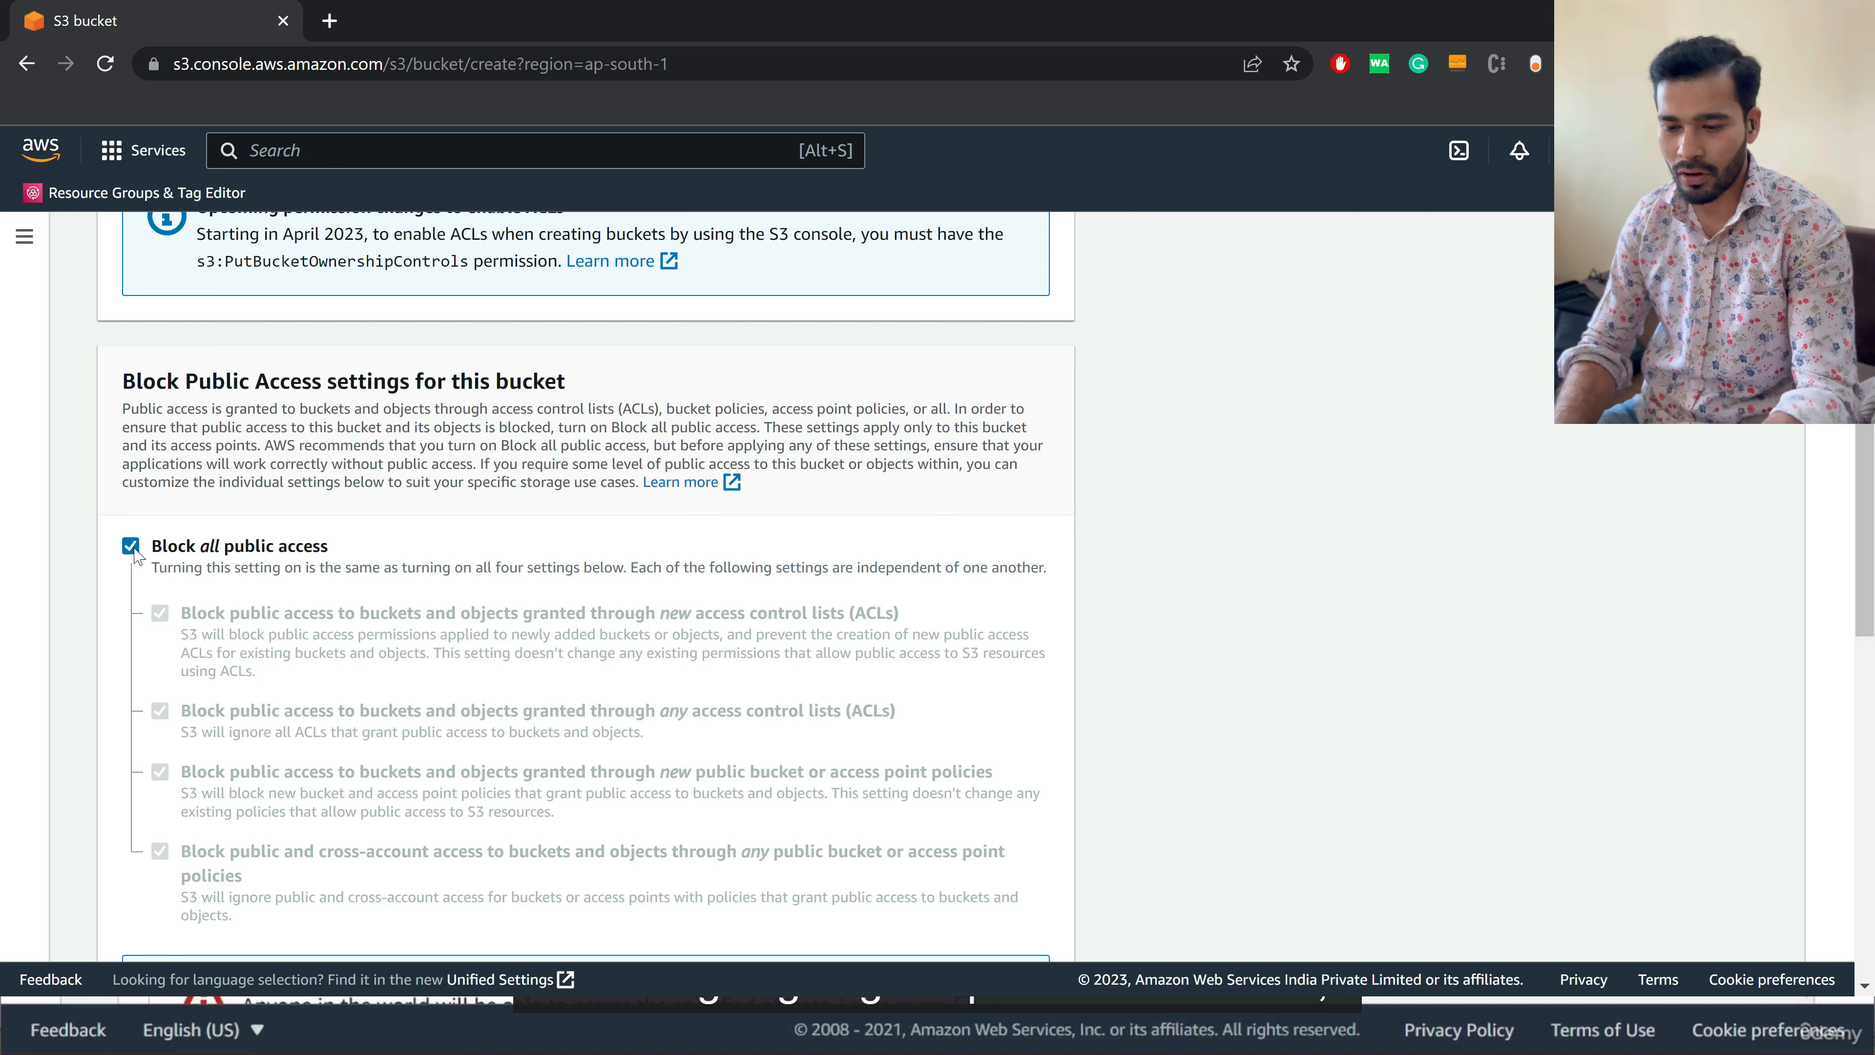
pyautogui.click(131, 547)
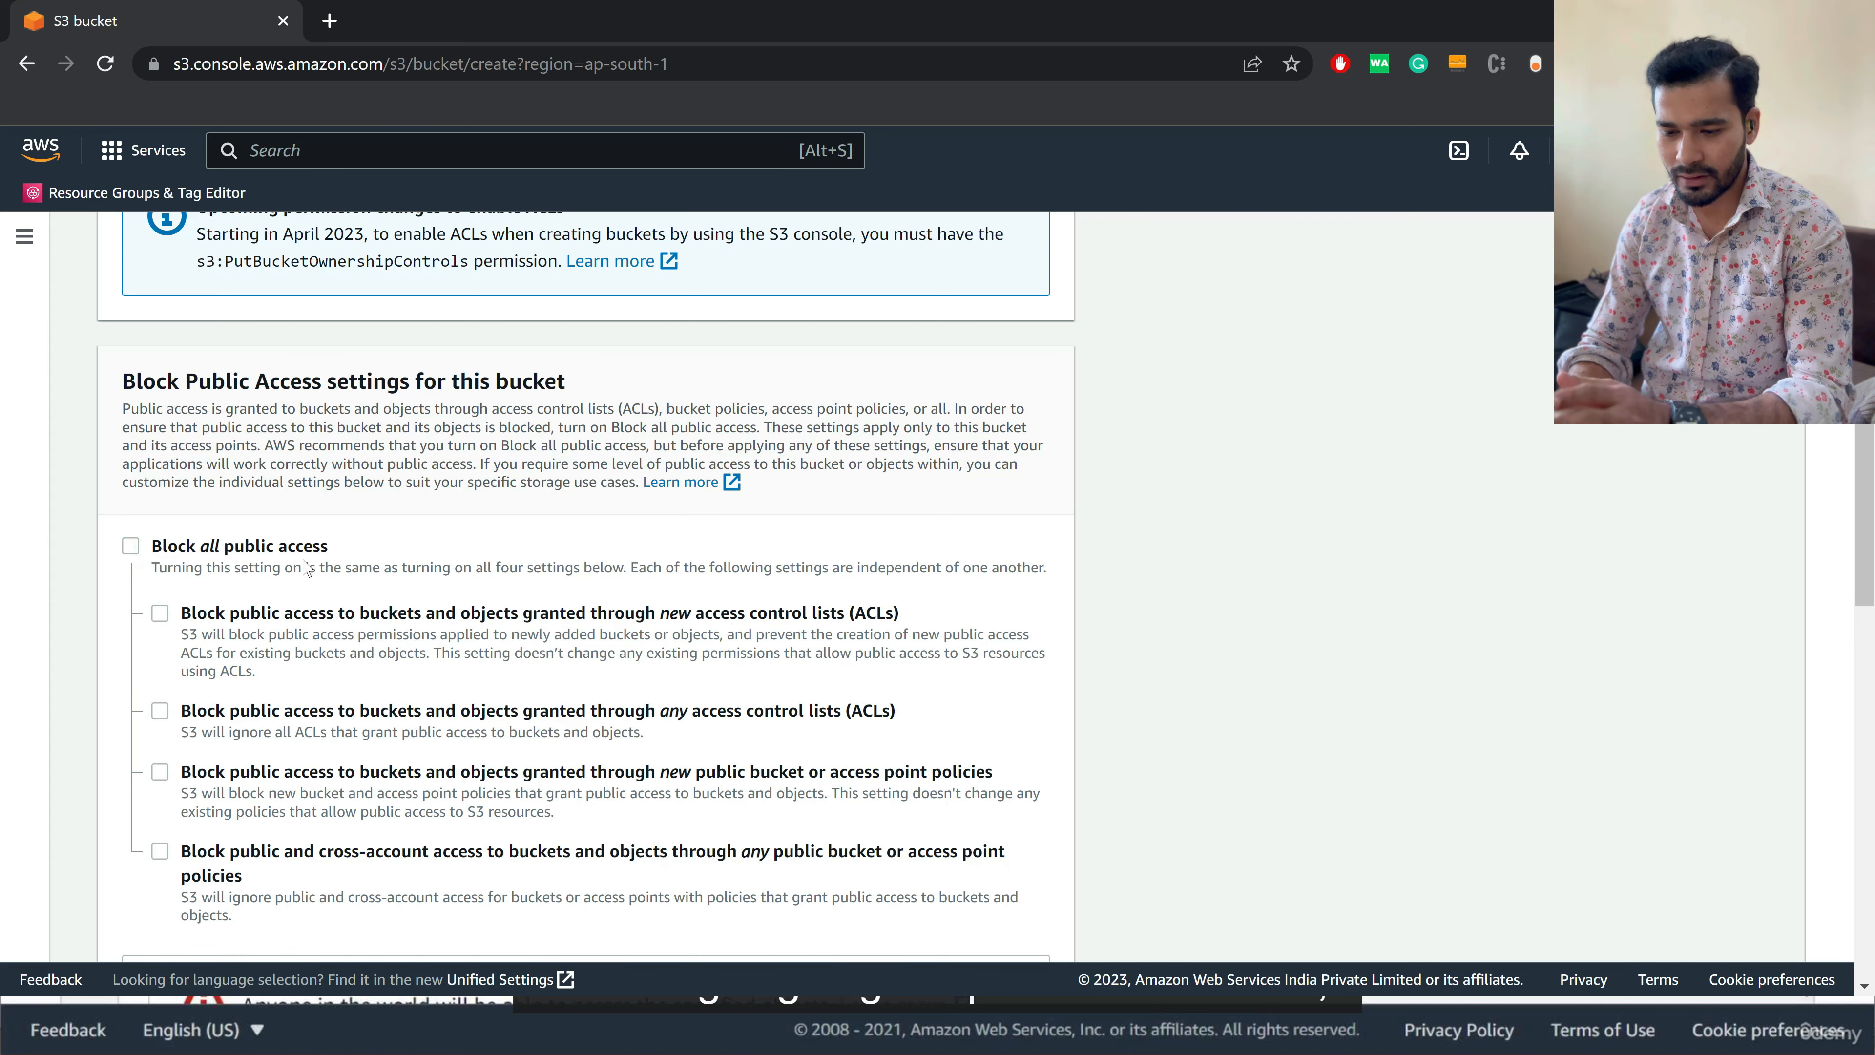
pyautogui.scroll(-4, 307, 568)
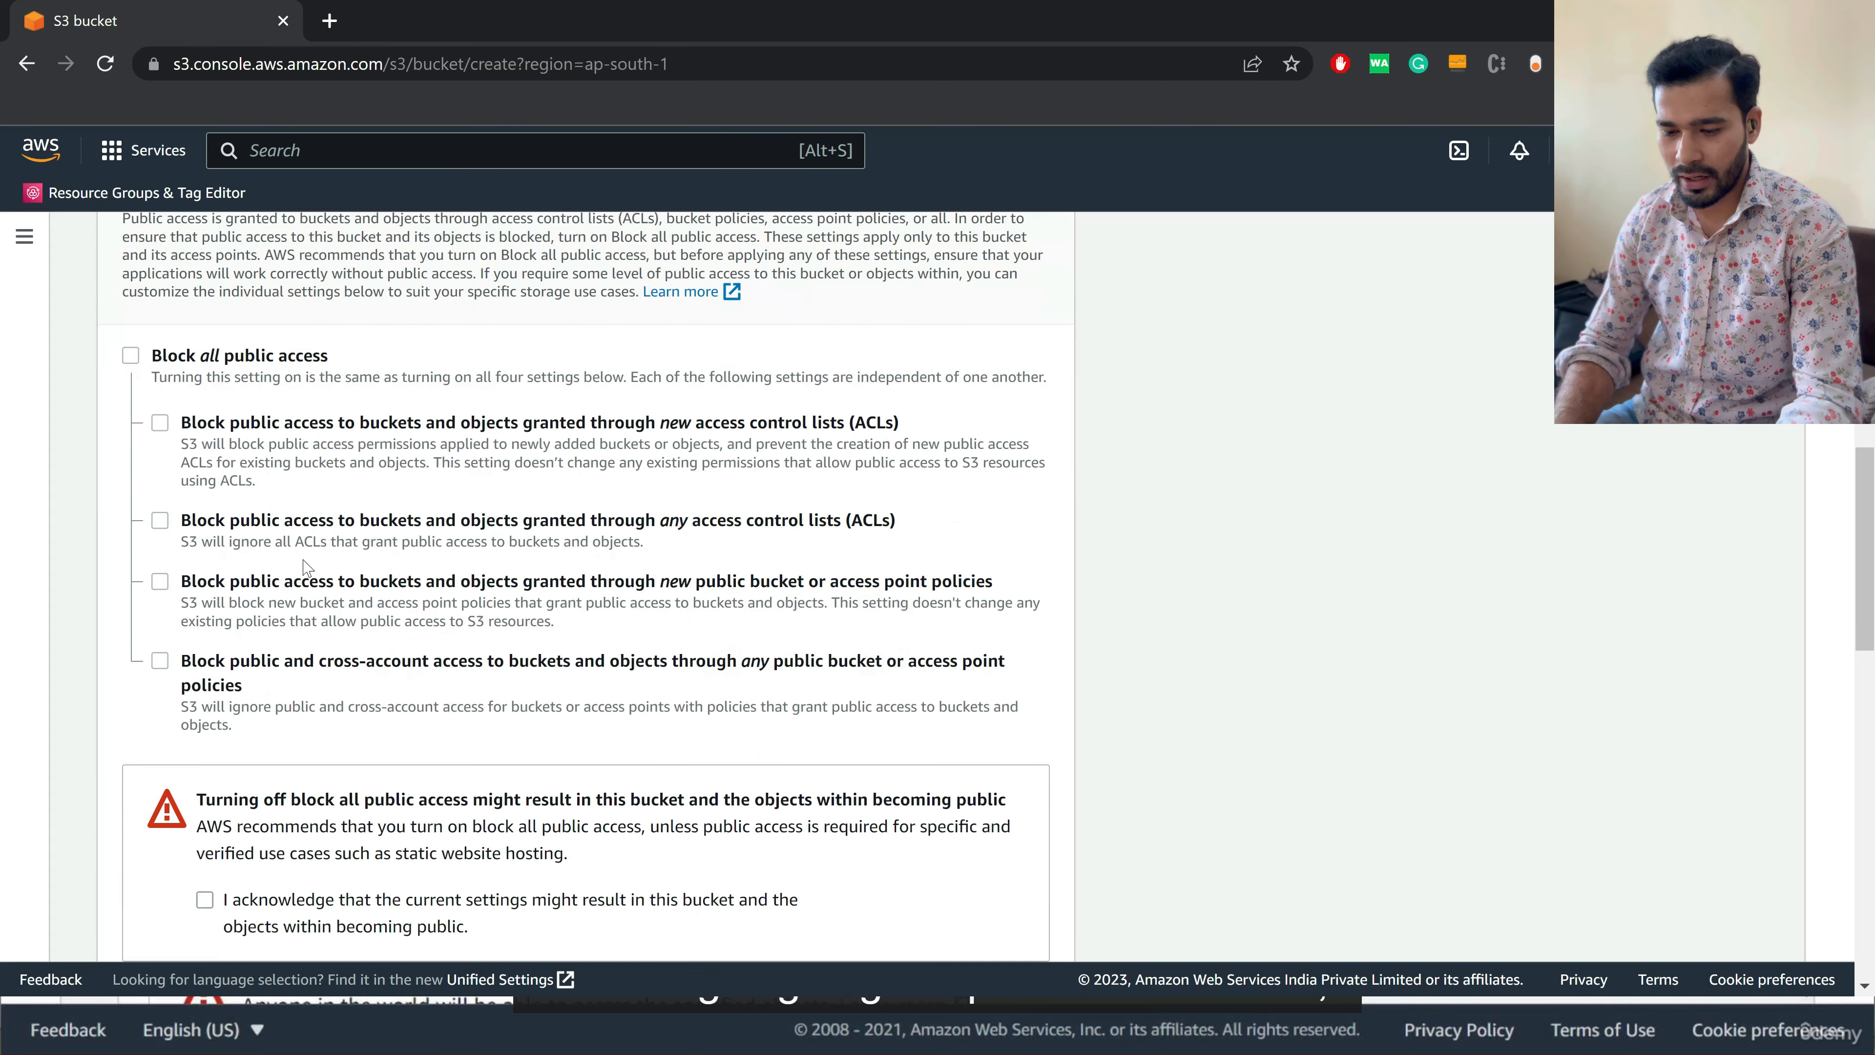
pyautogui.click(203, 766)
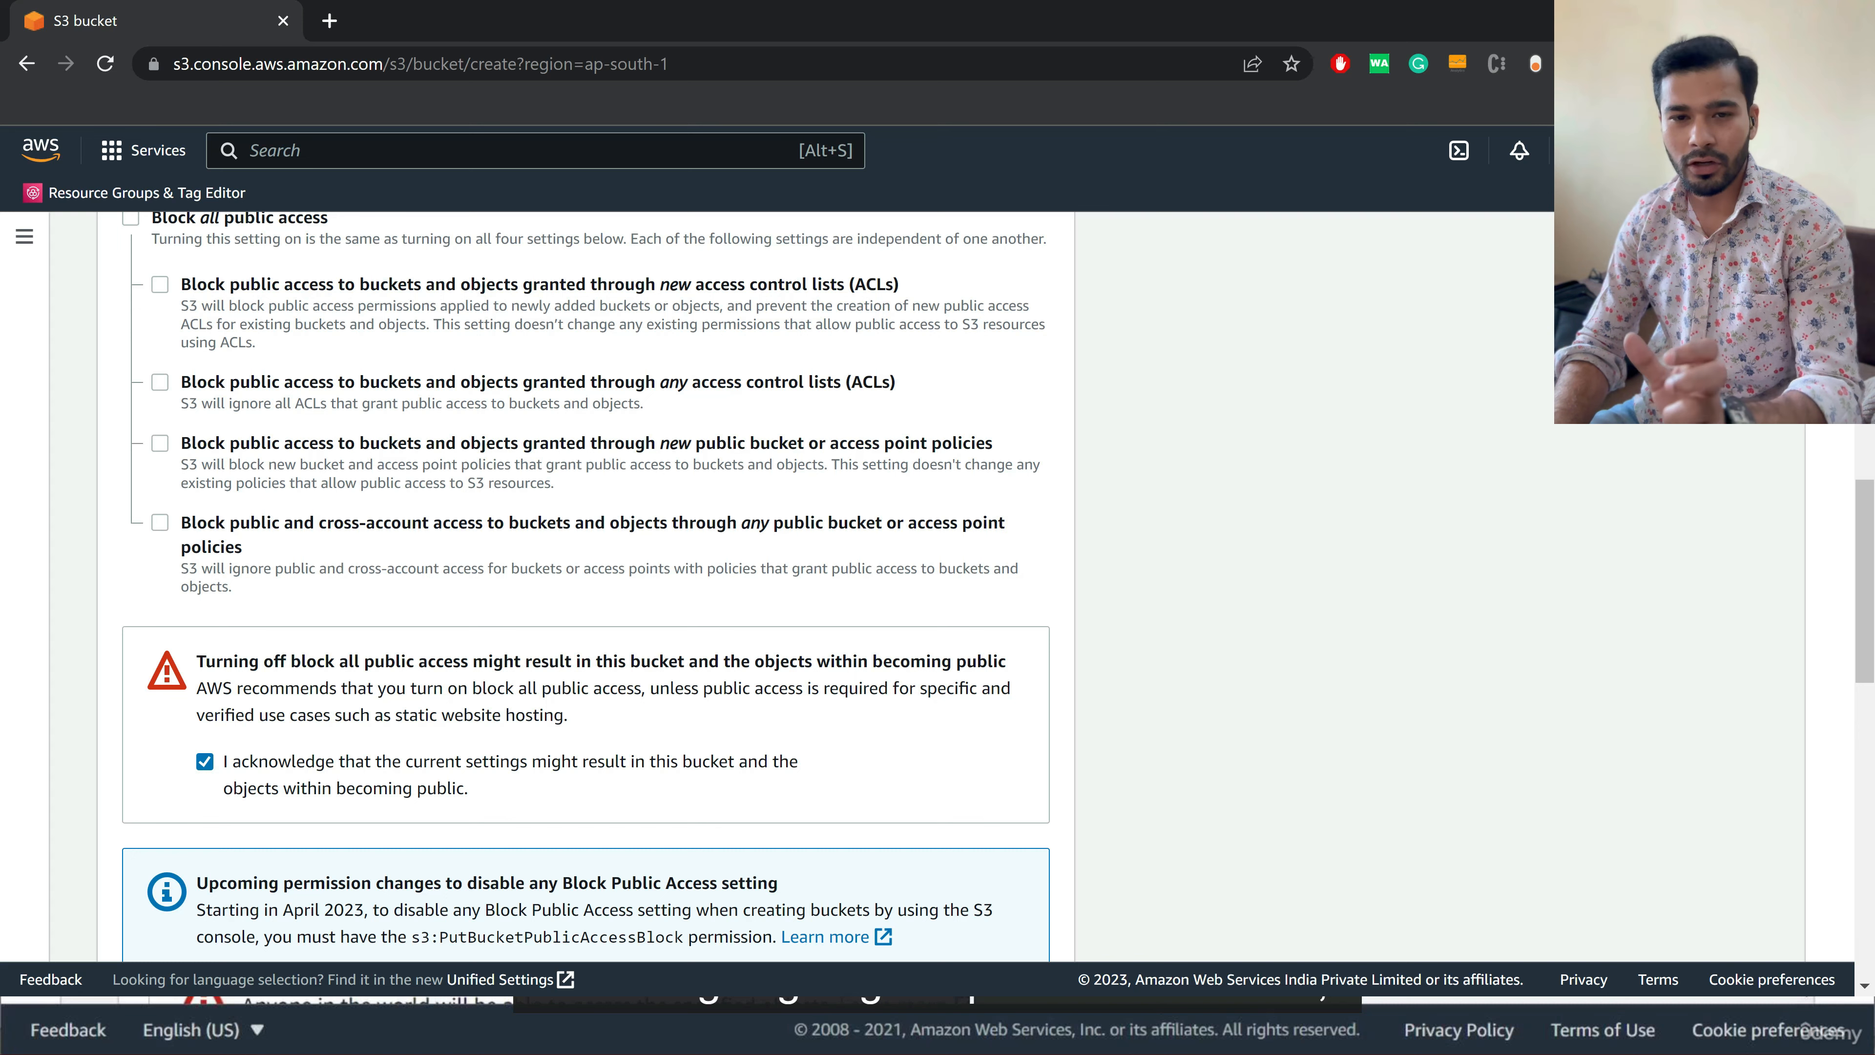
# - Leave the versioning, tags and encryption settings at their defaults, expand the advanced settings, and create the bucket
pyautogui.scroll(-2, 416, 728)
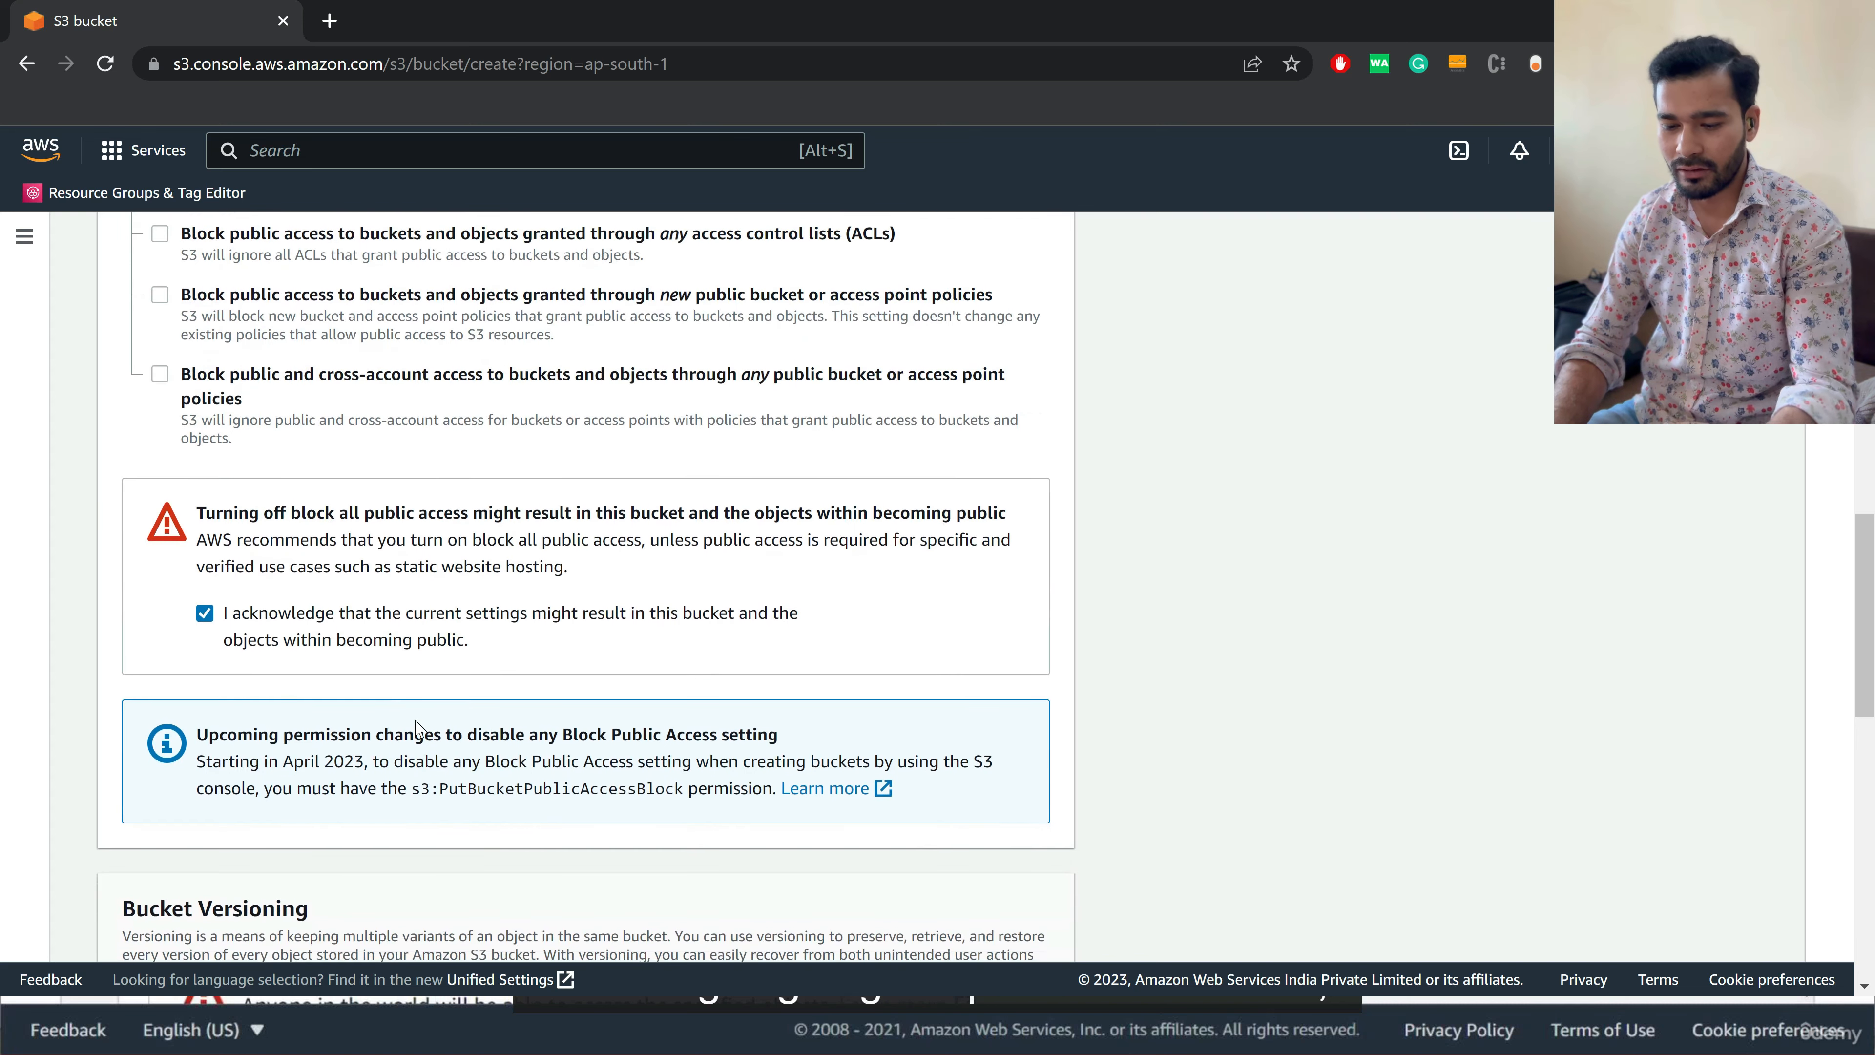
pyautogui.scroll(-4, 417, 728)
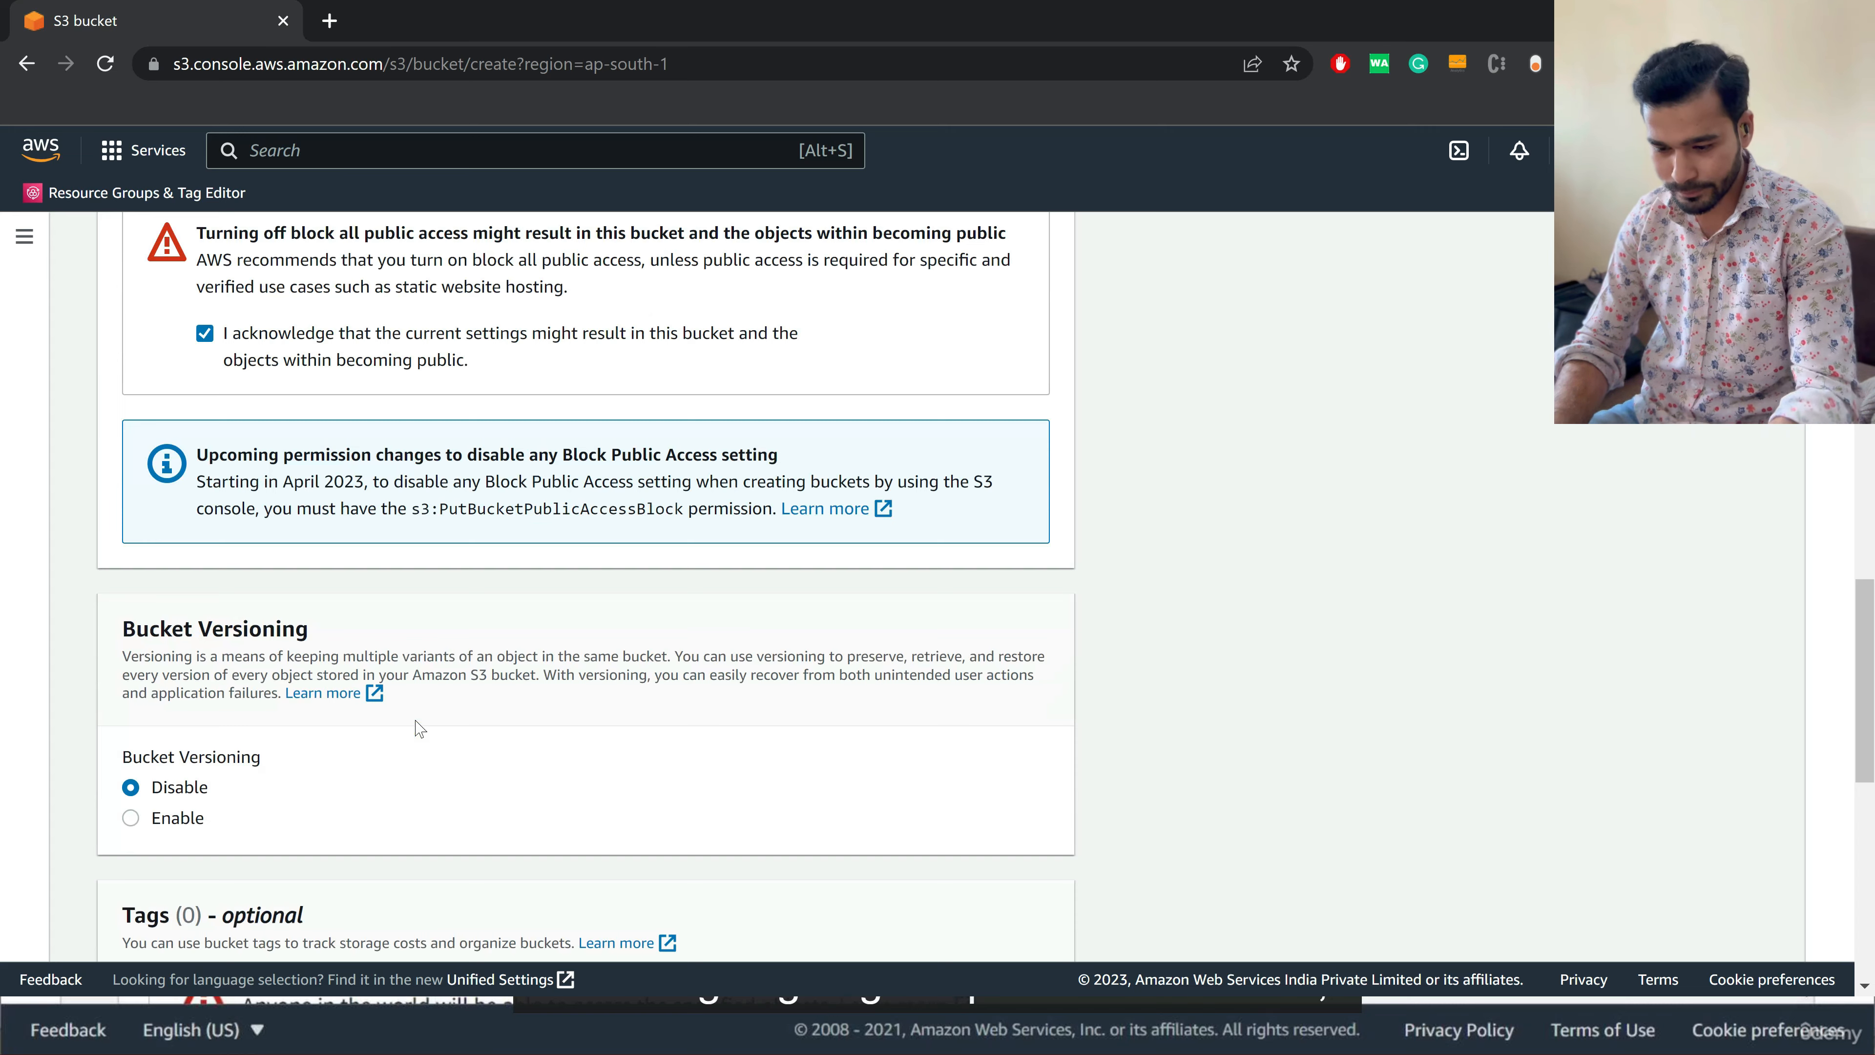
pyautogui.scroll(-9, 417, 726)
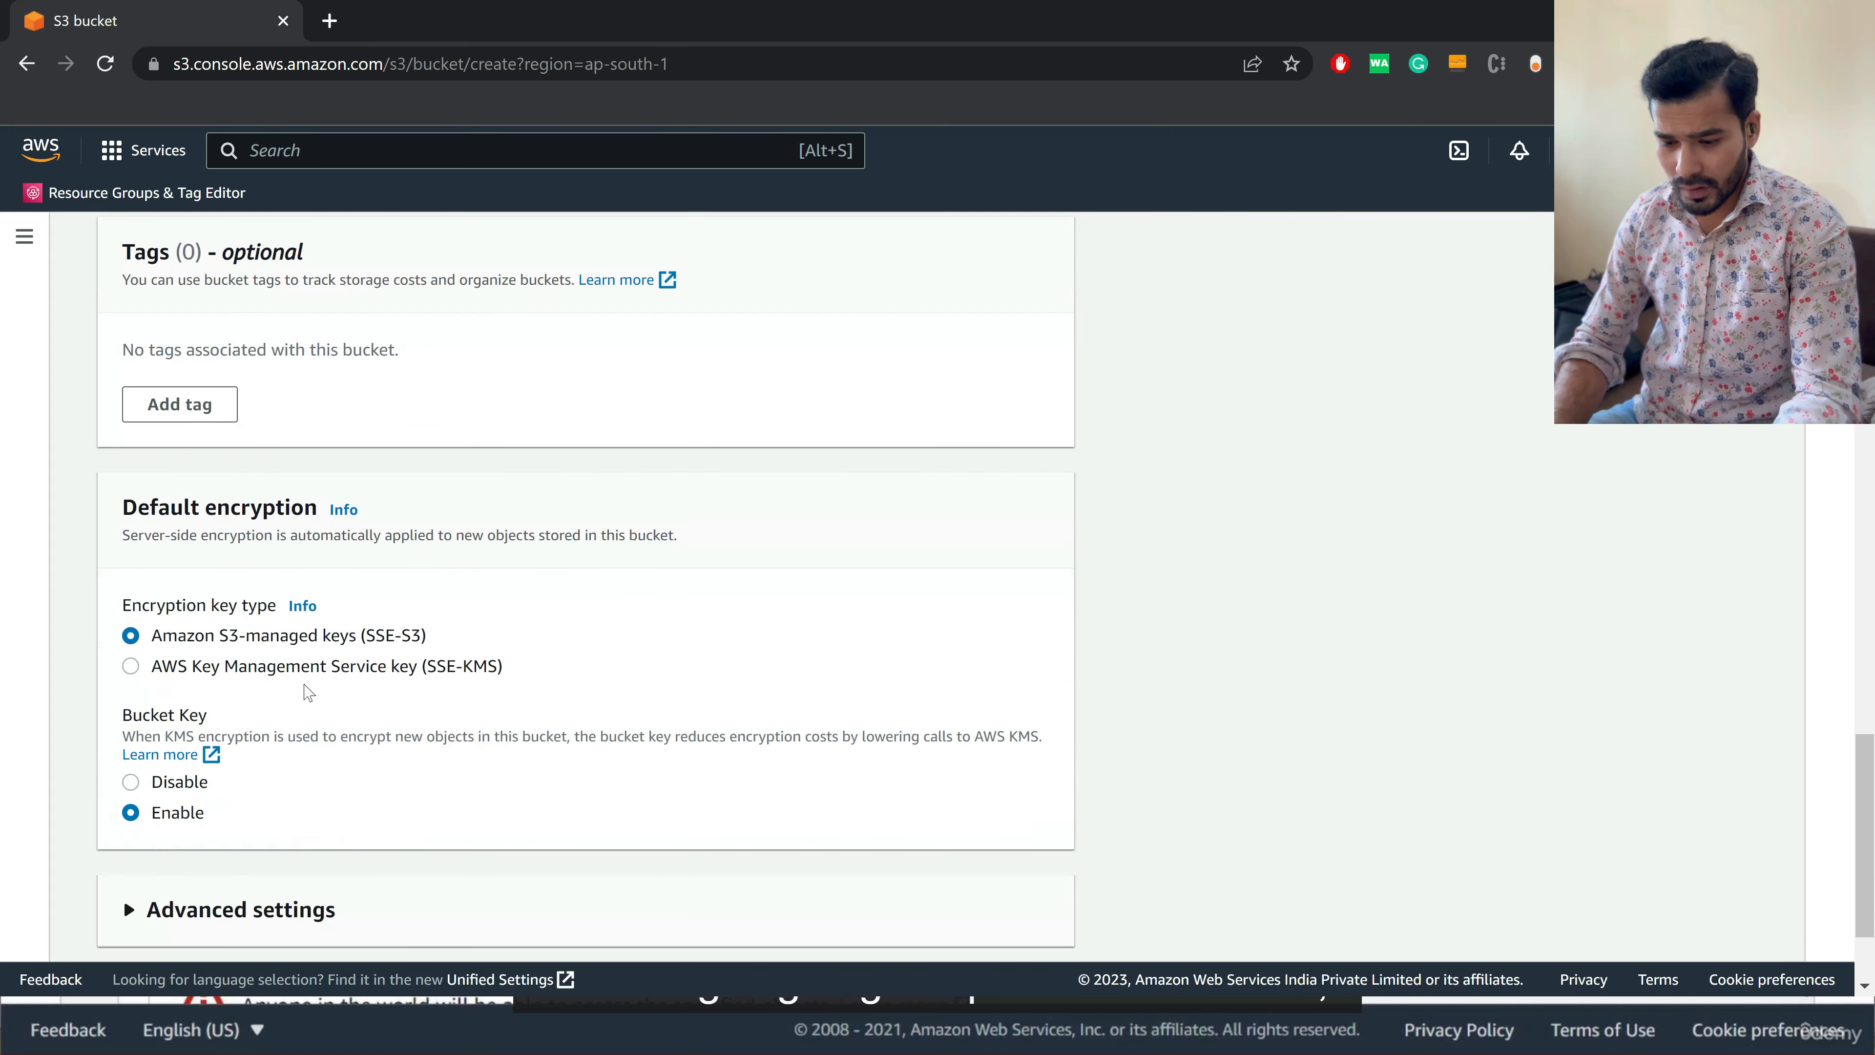
pyautogui.scroll(-2, 308, 693)
pyautogui.click(126, 743)
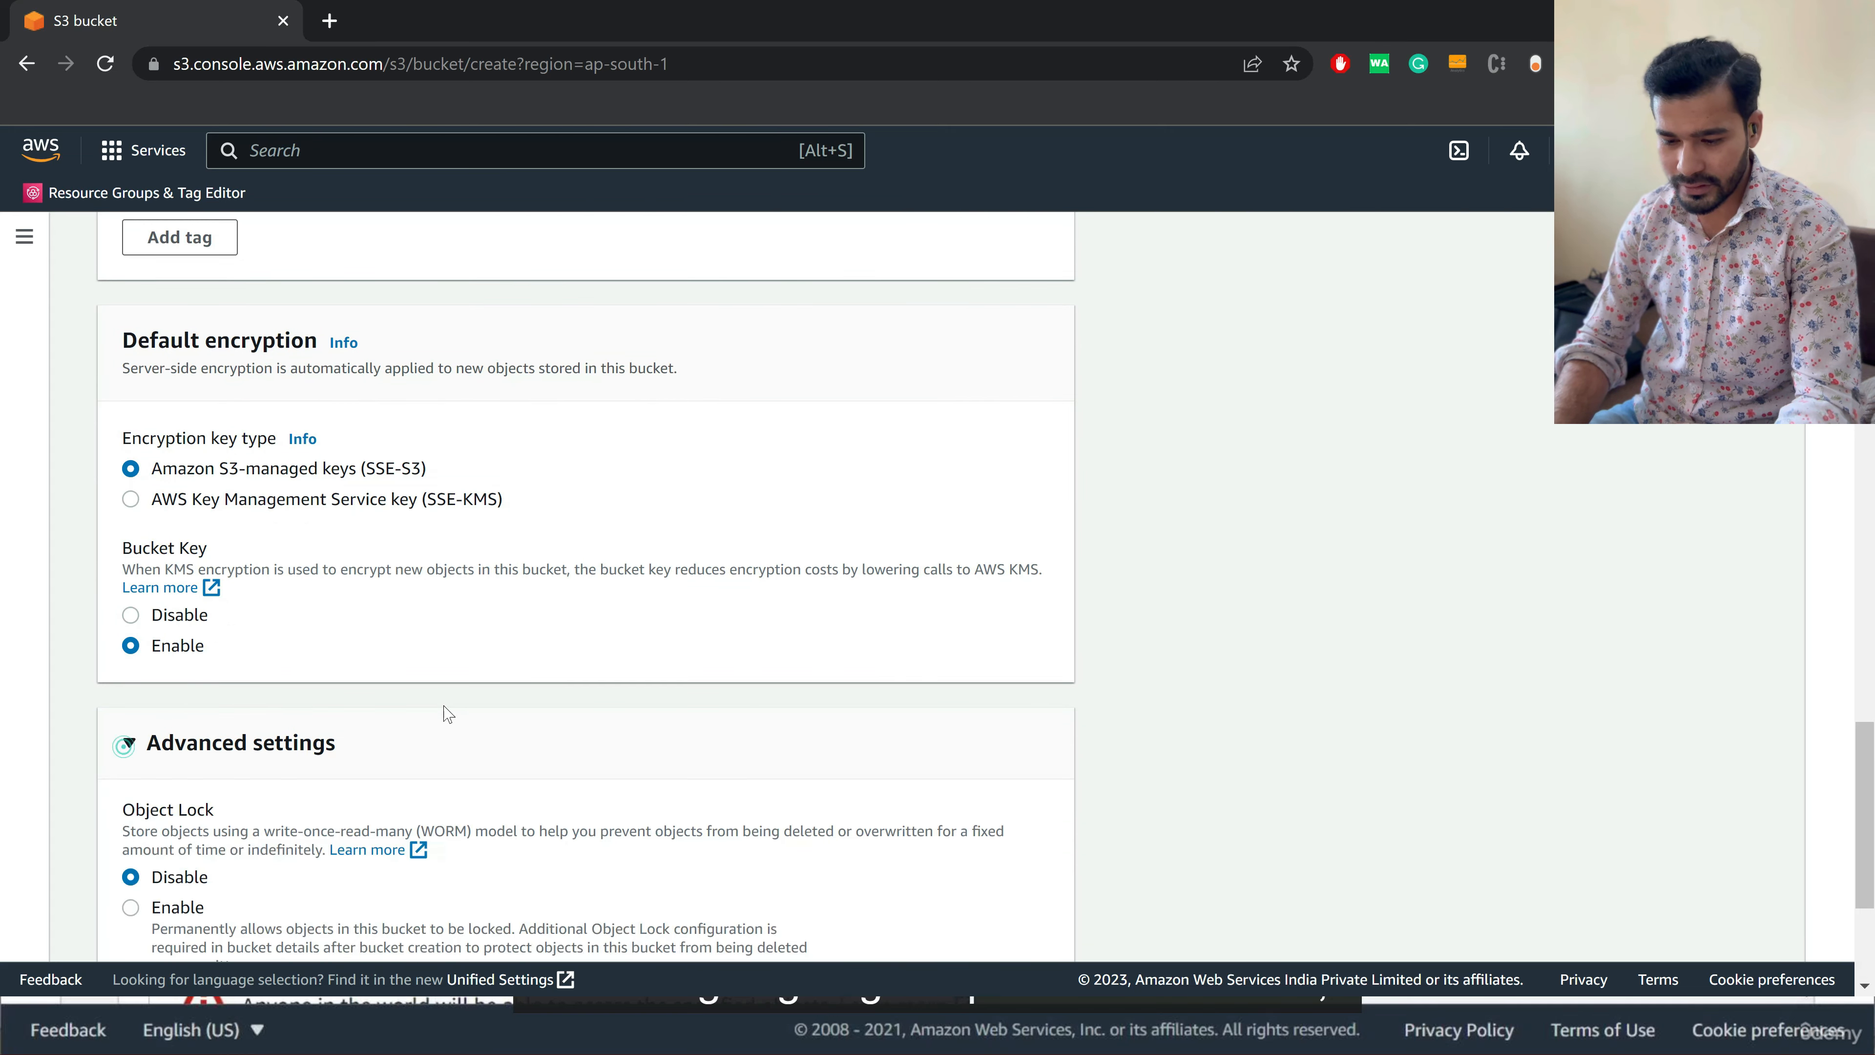
pyautogui.scroll(-3, 443, 713)
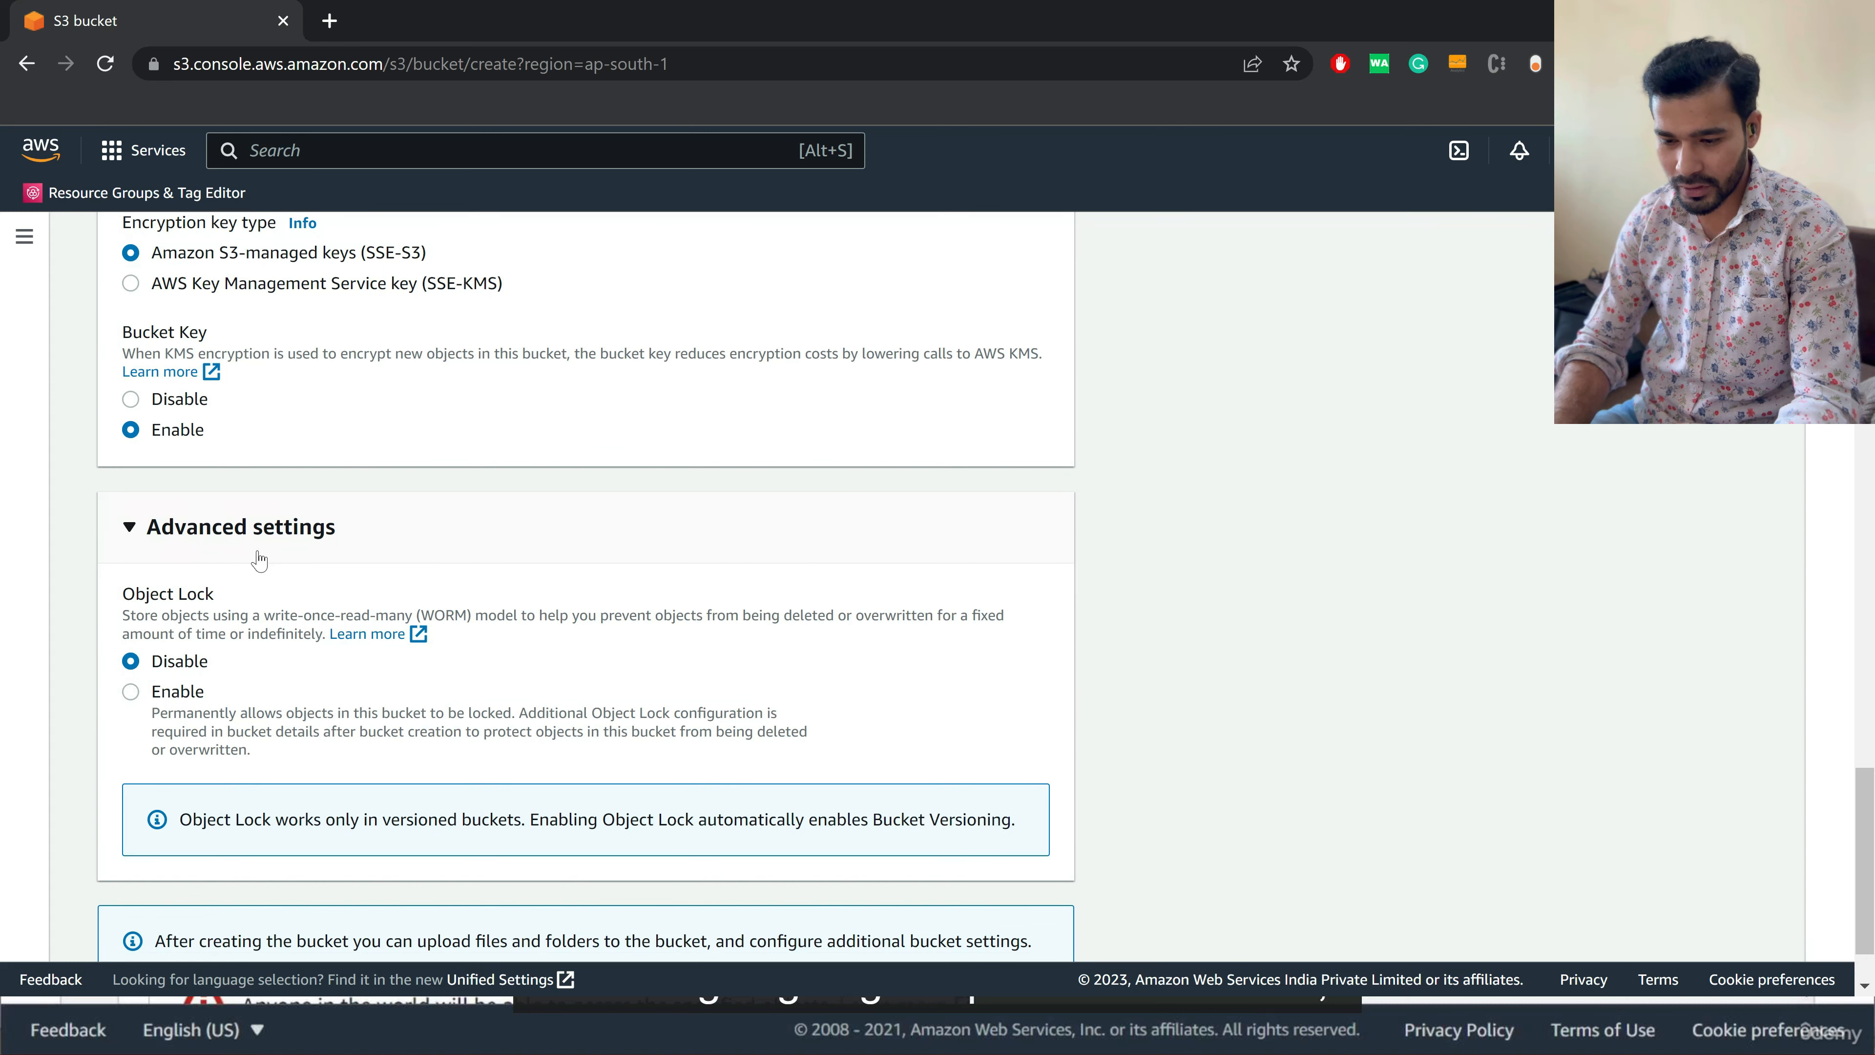
pyautogui.scroll(-2, 255, 559)
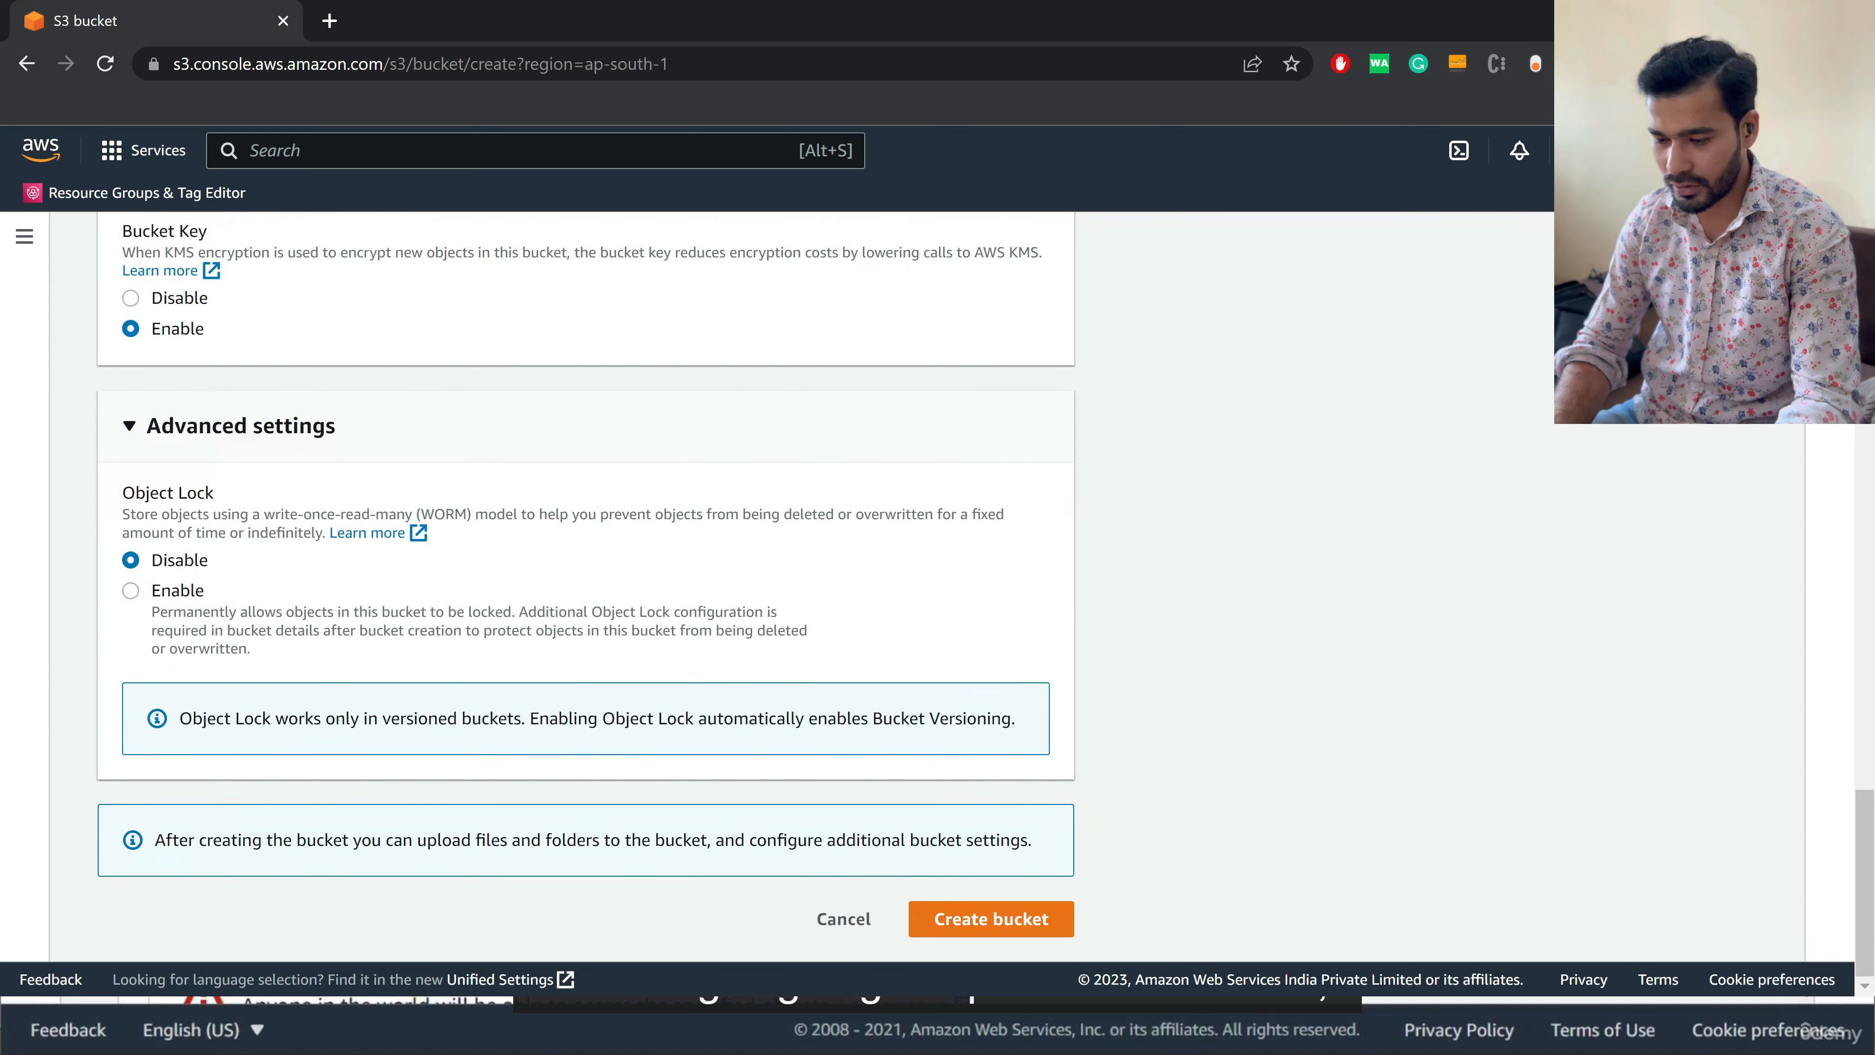
pyautogui.click(1017, 925)
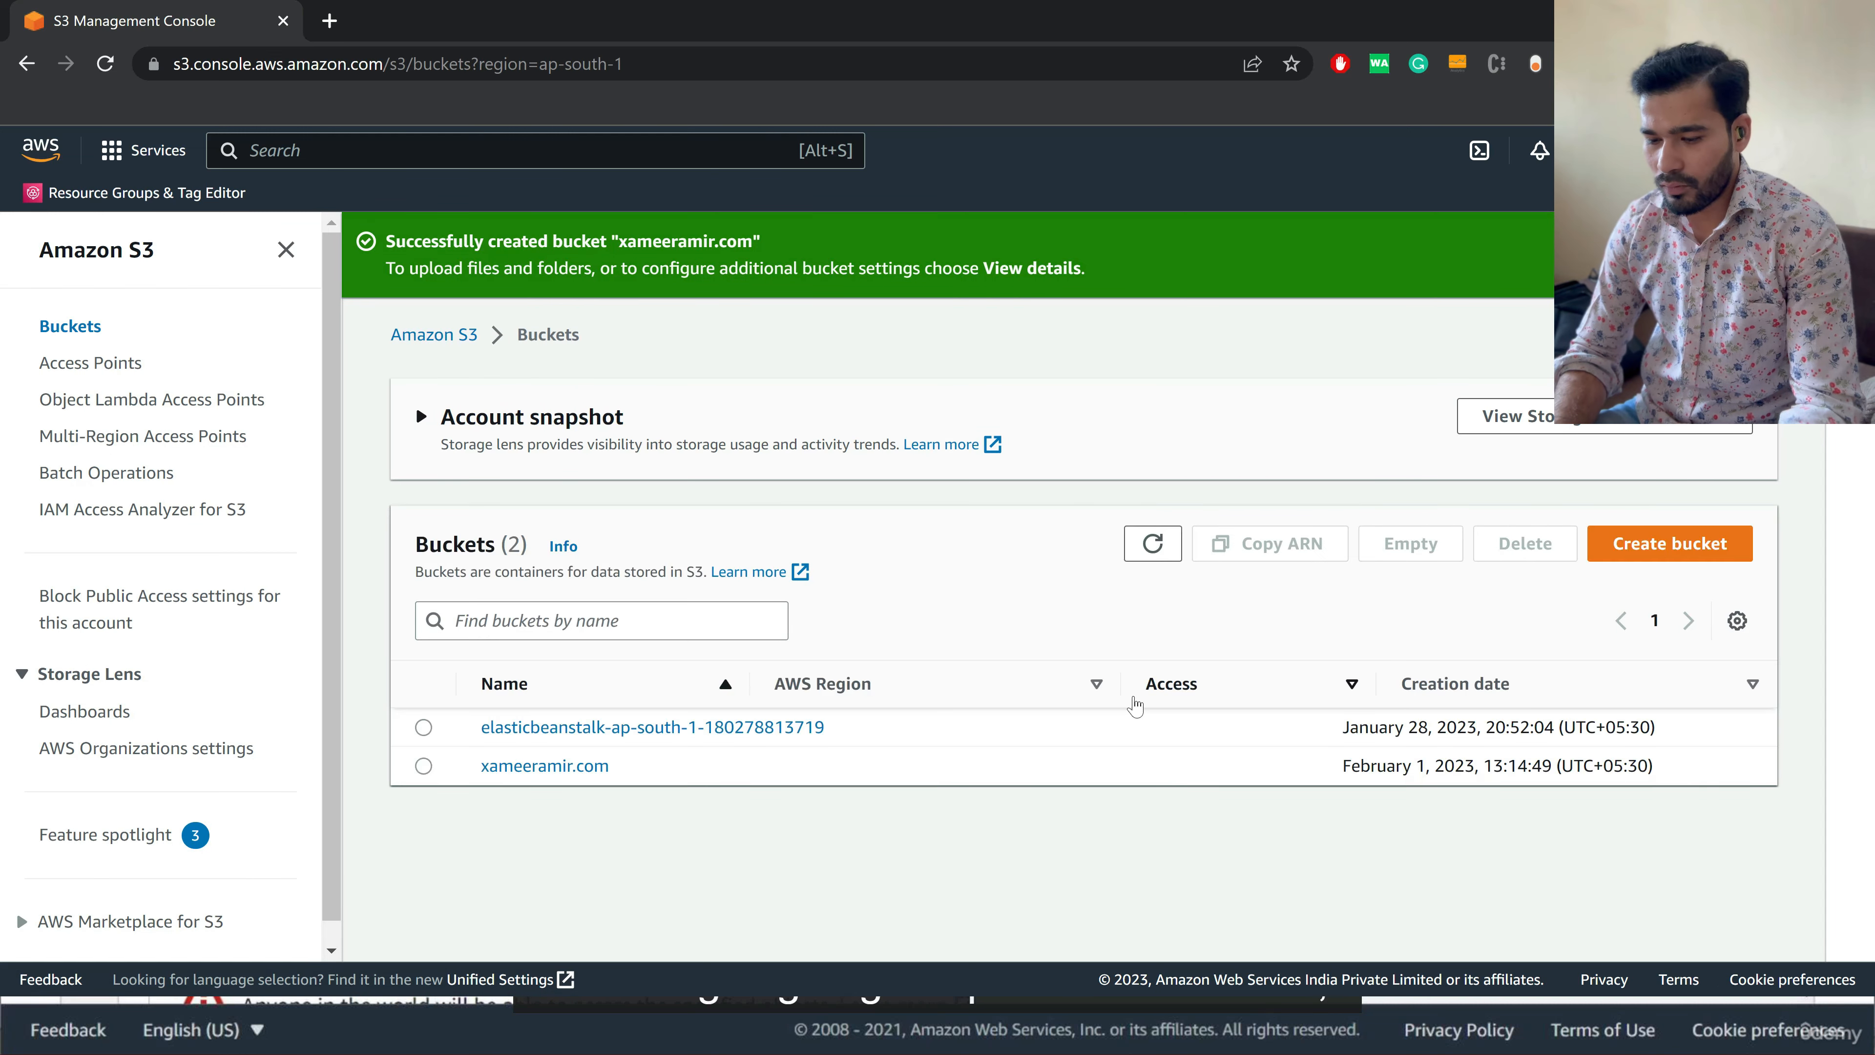
# - Open the xameeramir.com bucket and add all files and folders from the local html5up-massively folder to its upload list
pyautogui.click(580, 765)
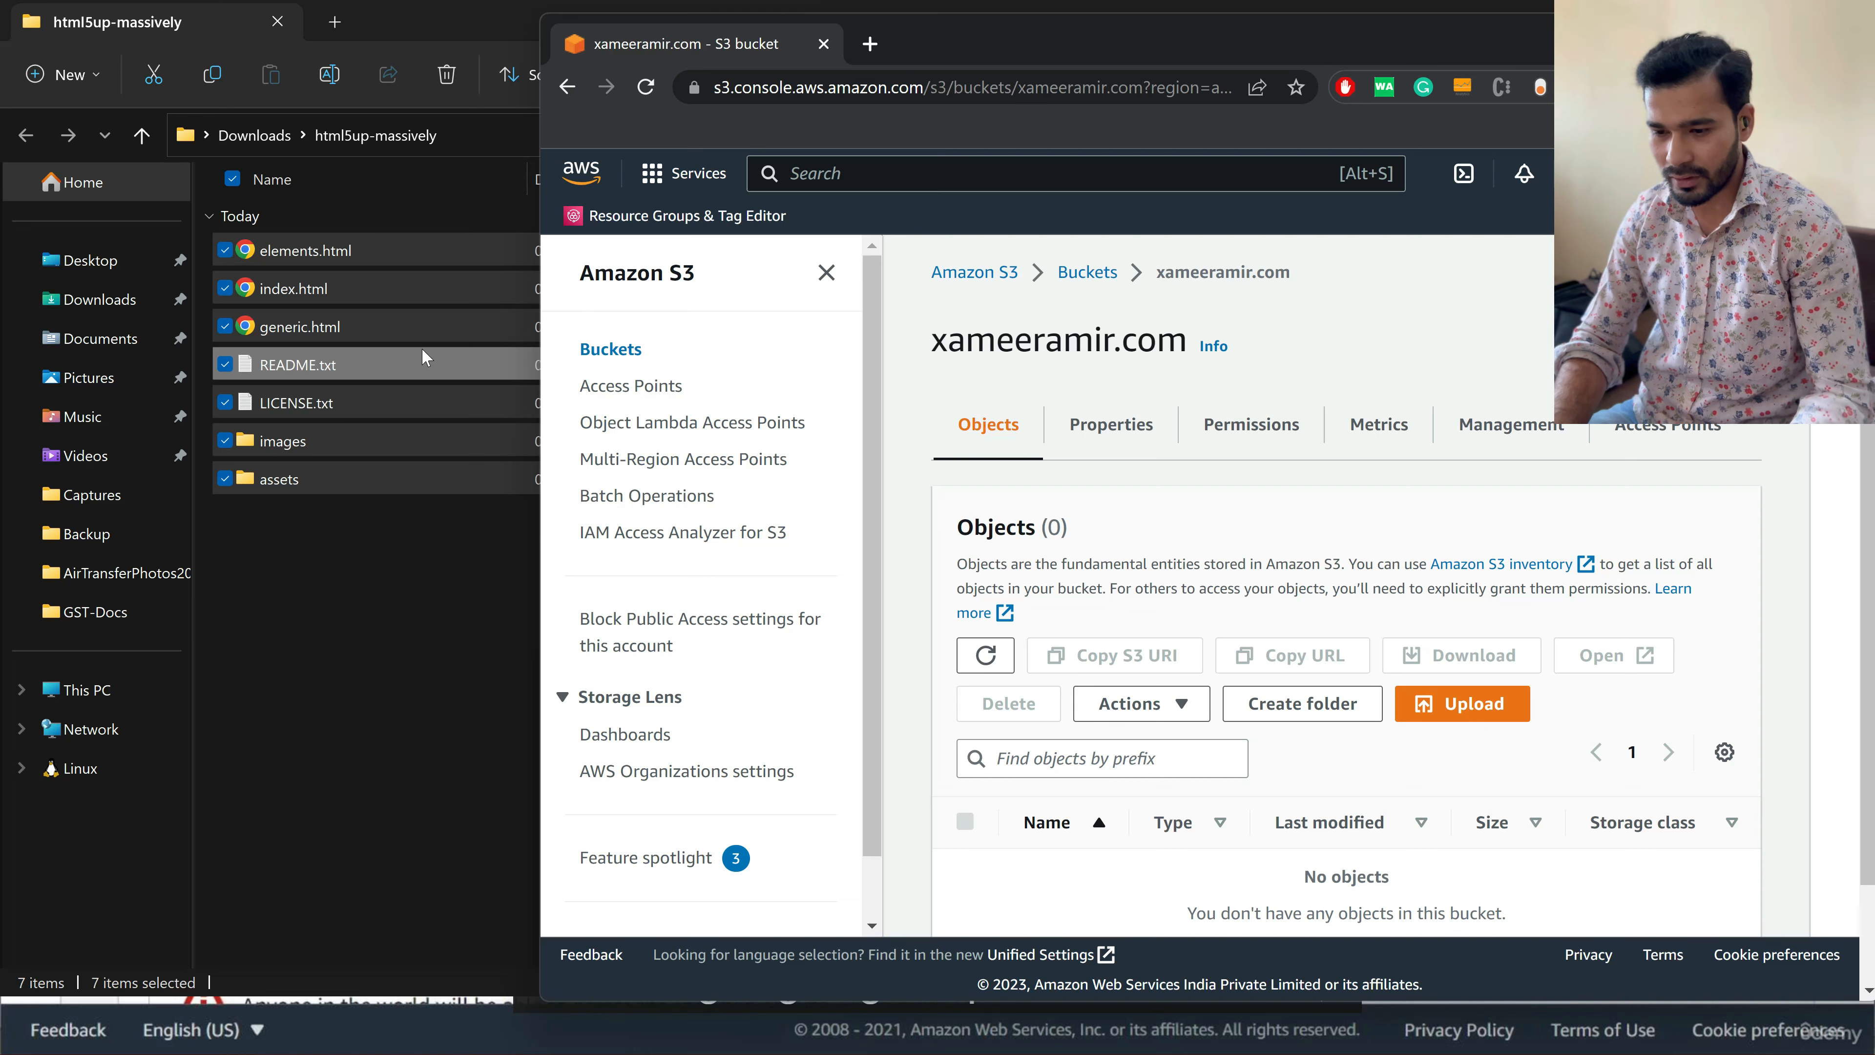
pyautogui.moveTo(423, 351); pyautogui.dragTo(1252, 660)
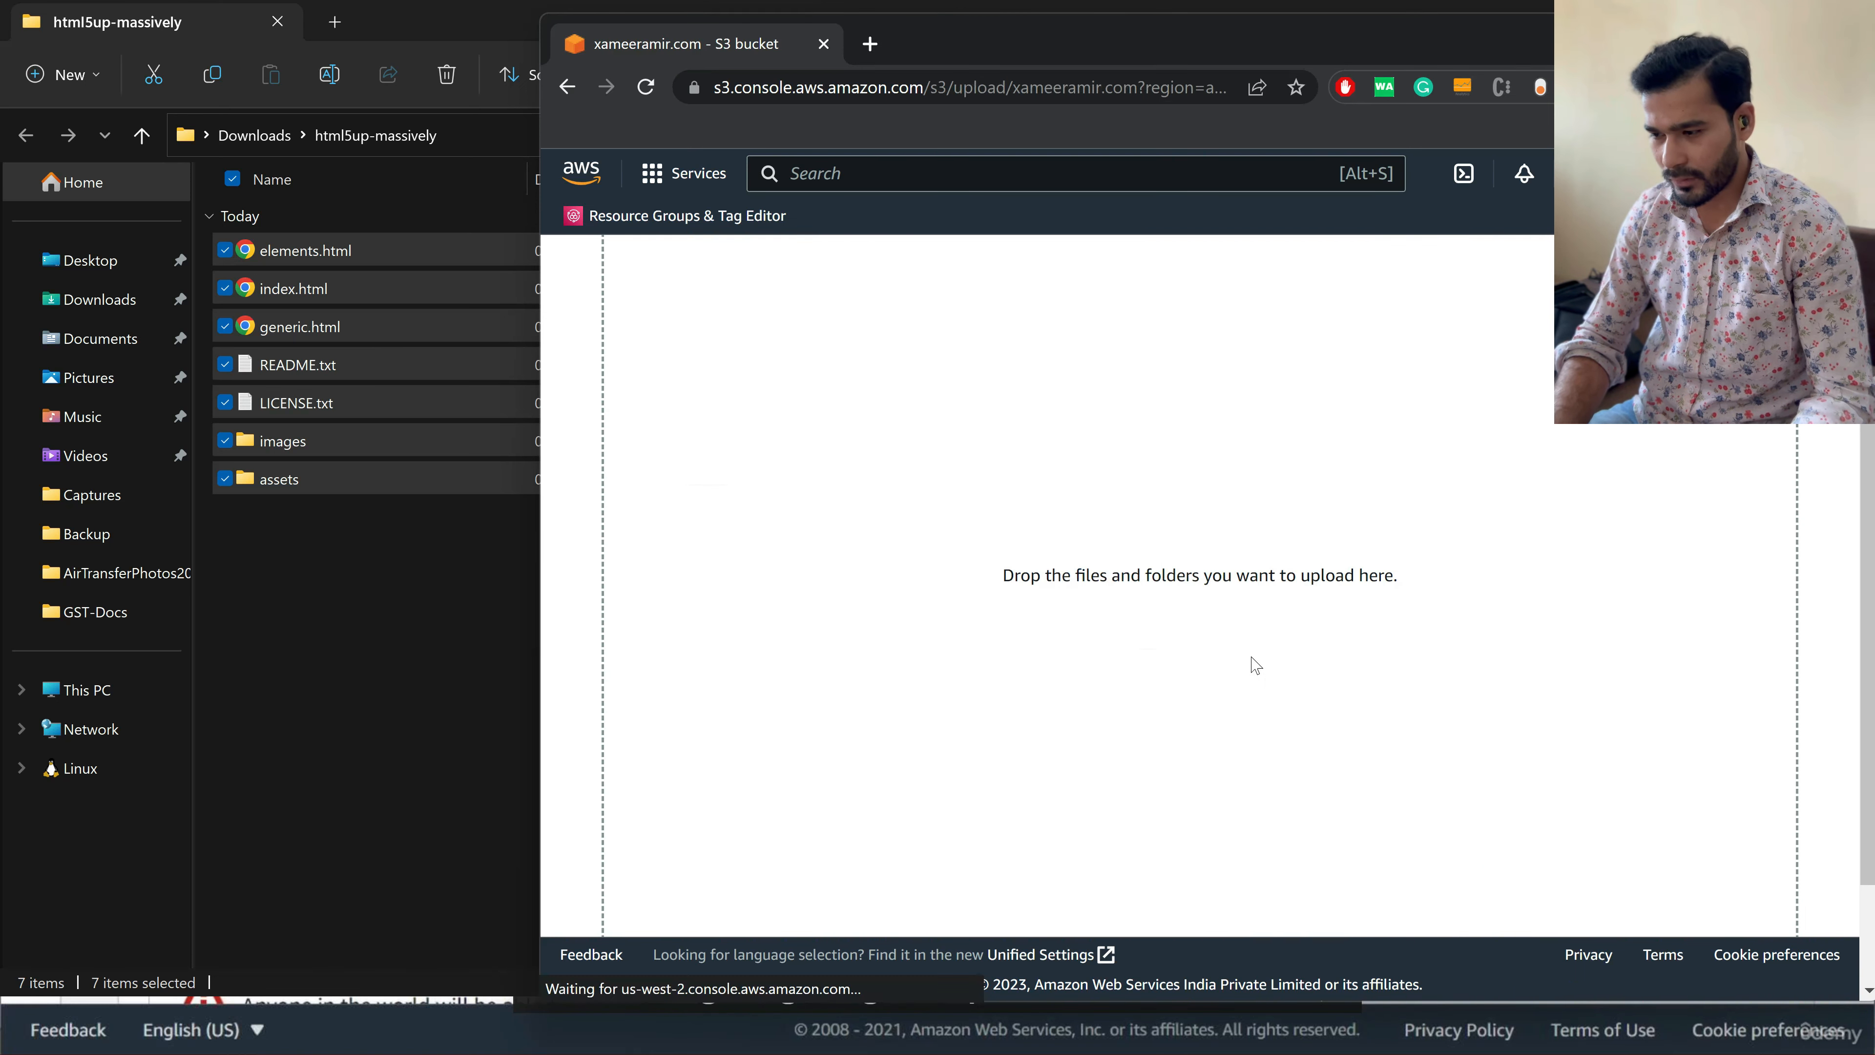
pyautogui.click(1792, 32)
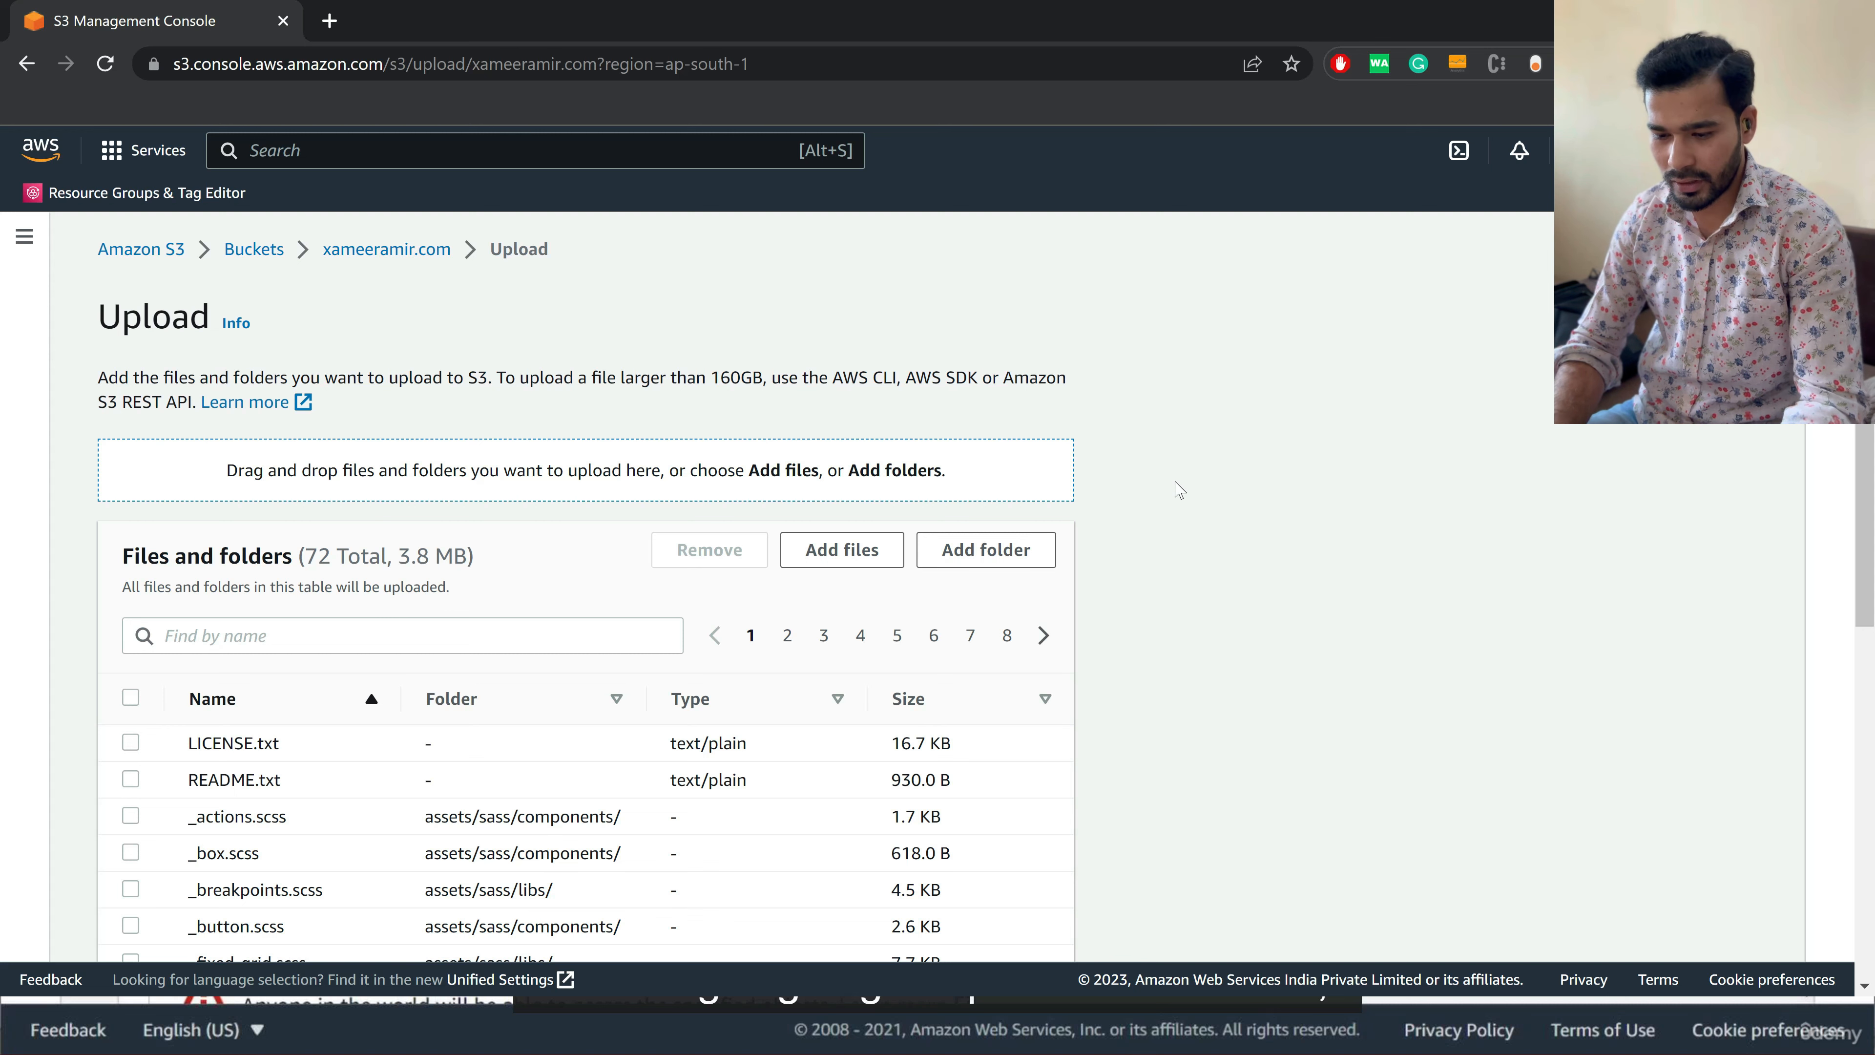
# - In the upload permissions, choose the predefined ACL Grant public-read access and acknowledge its risk
pyautogui.scroll(-3, 1179, 490)
pyautogui.scroll(-3, 1139, 519)
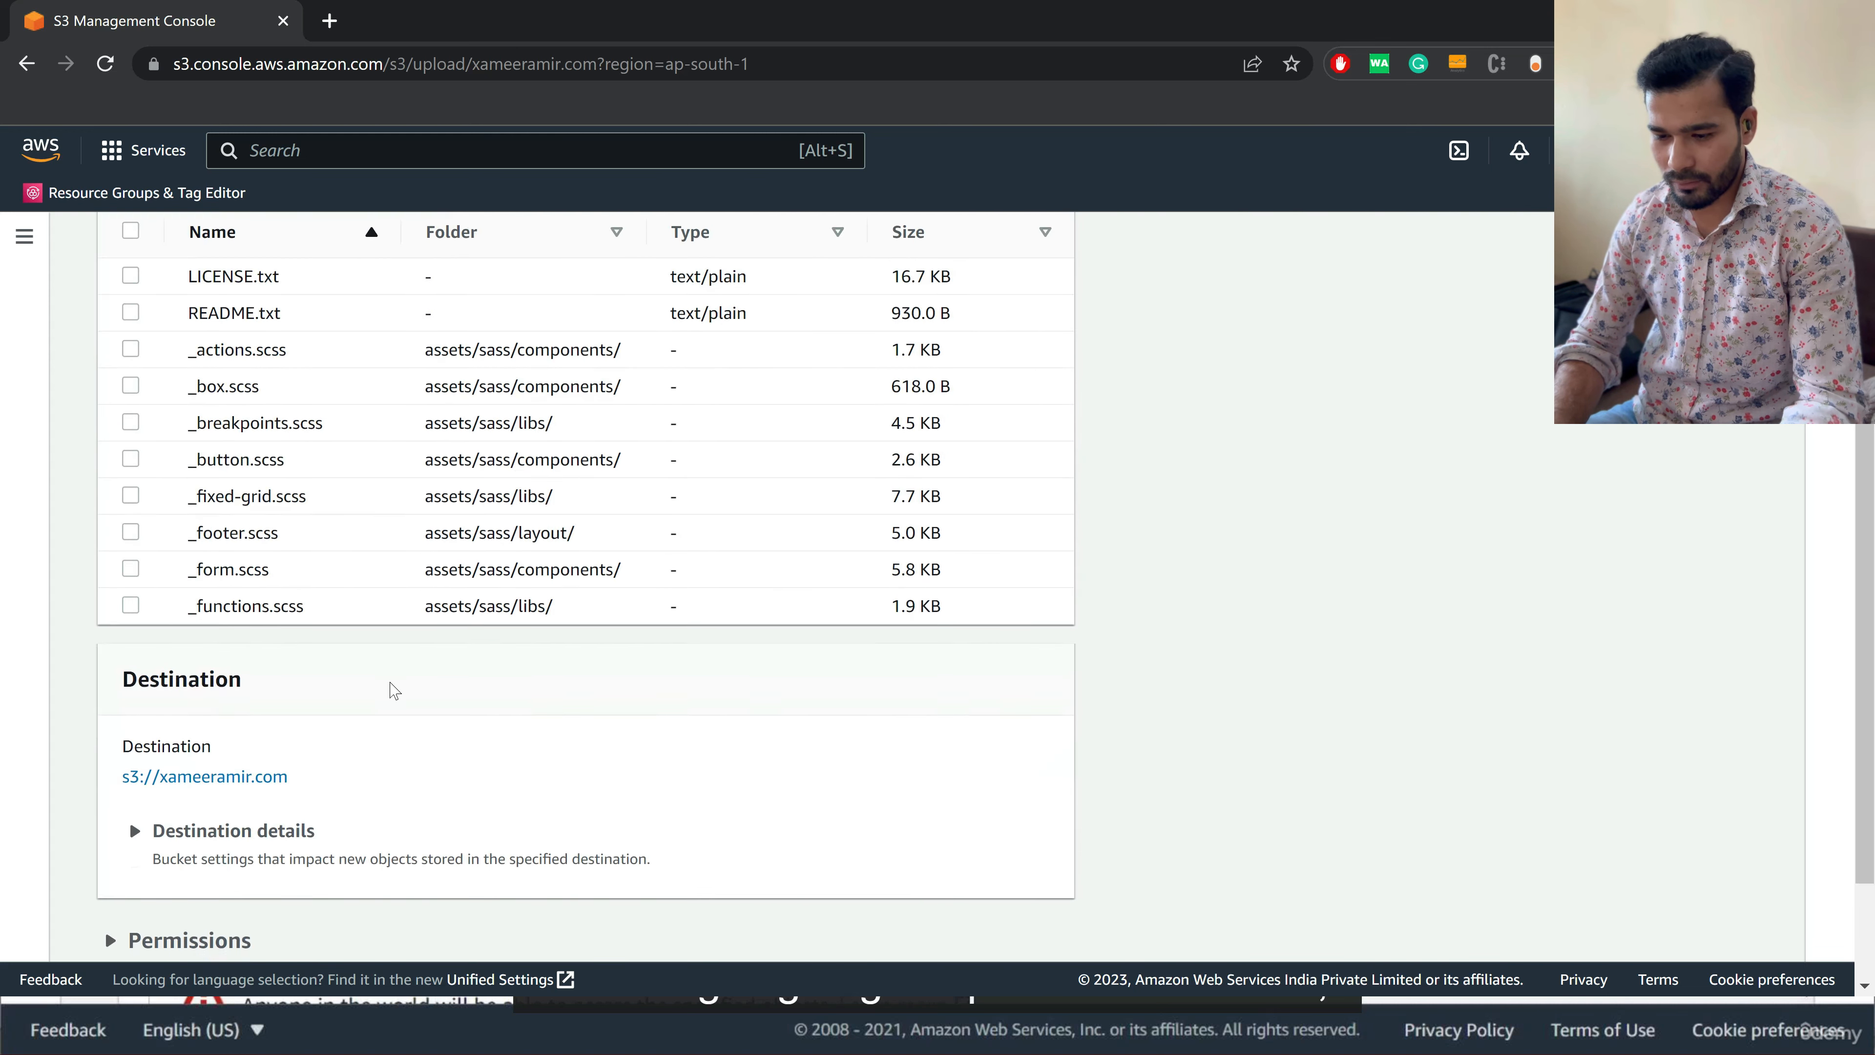
pyautogui.scroll(-2, 394, 691)
pyautogui.scroll(-1, 527, 544)
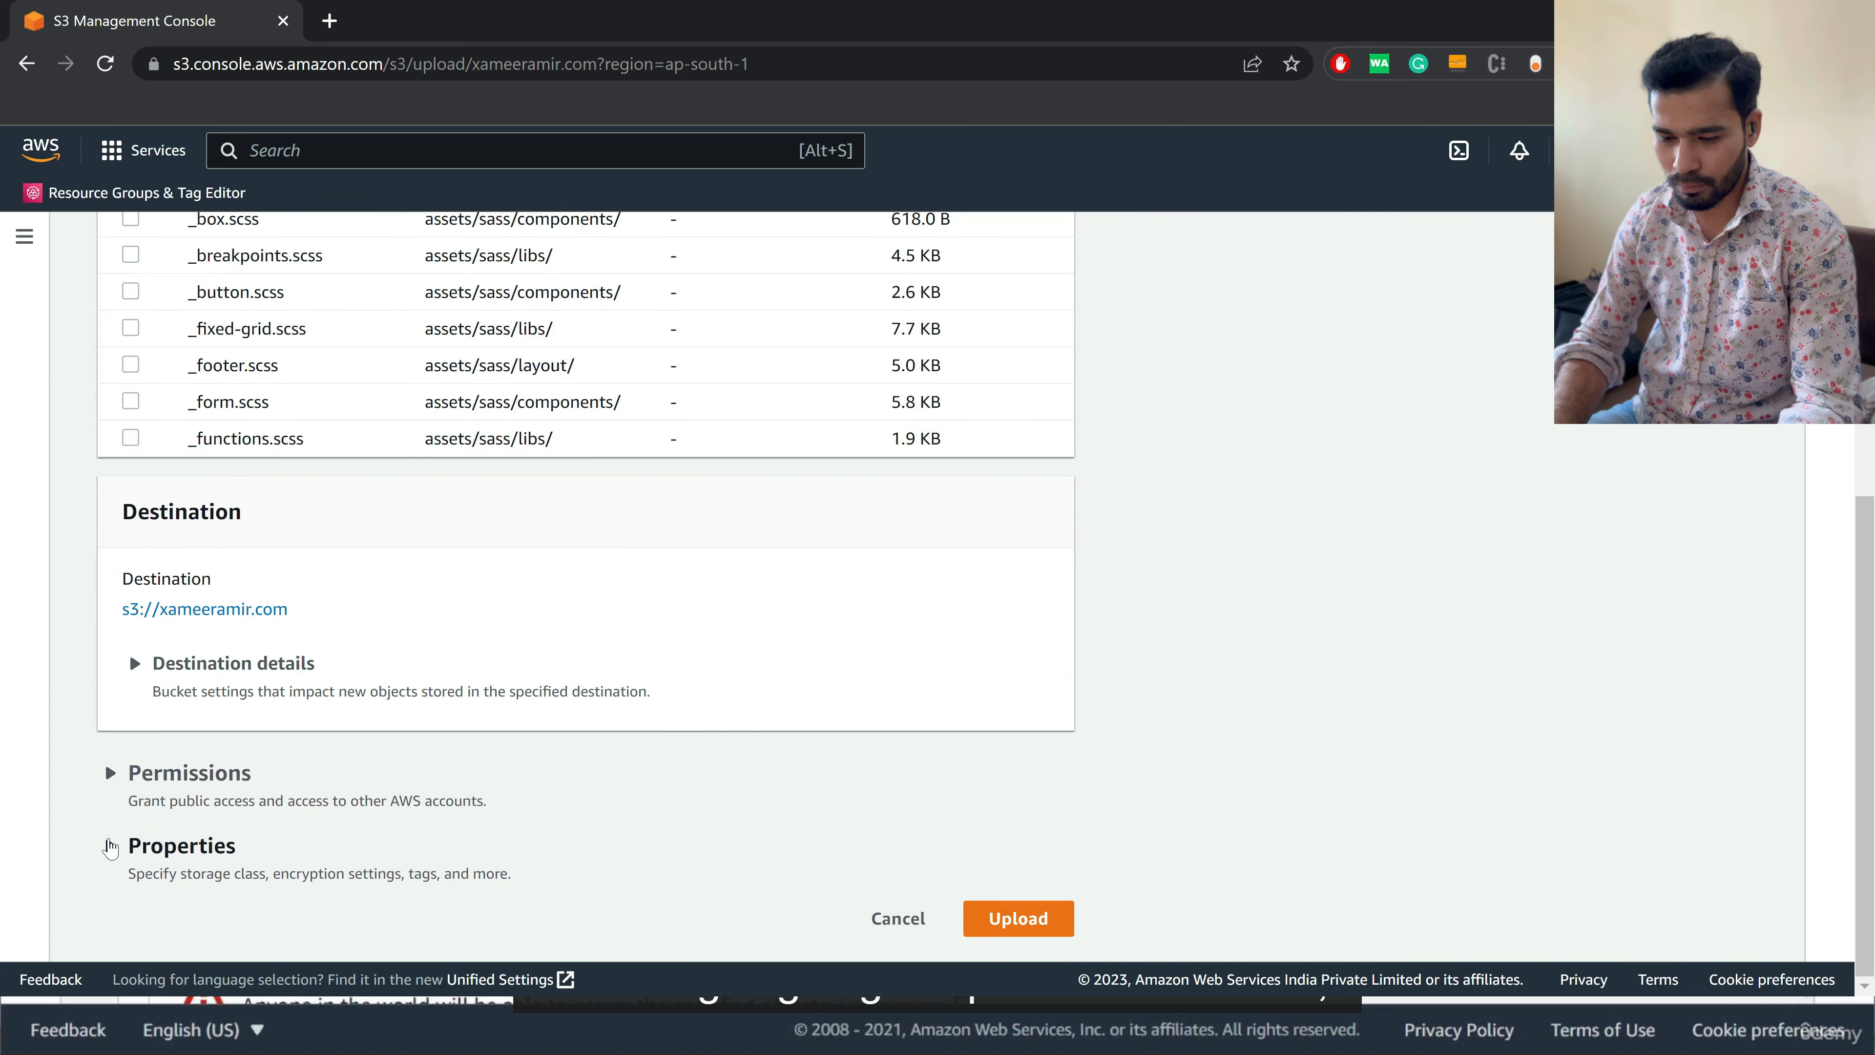
pyautogui.click(111, 772)
pyautogui.scroll(-5, 288, 816)
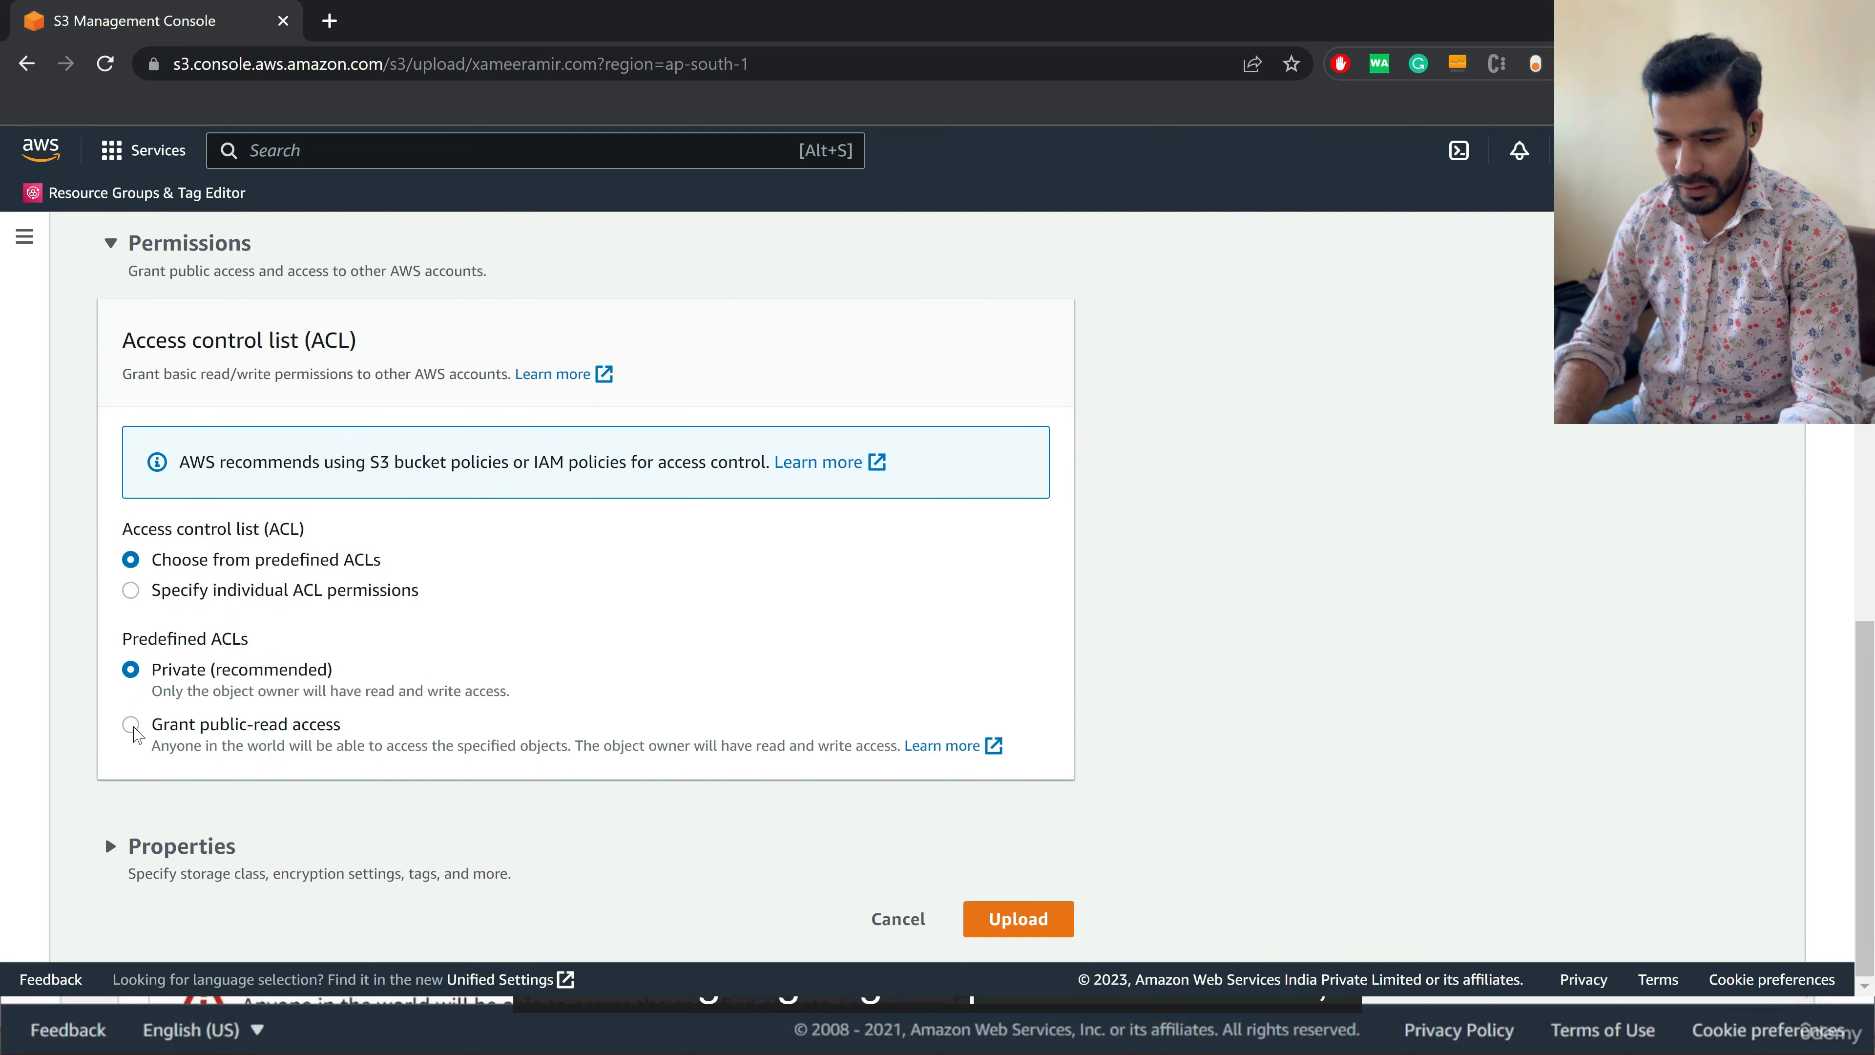
pyautogui.click(131, 724)
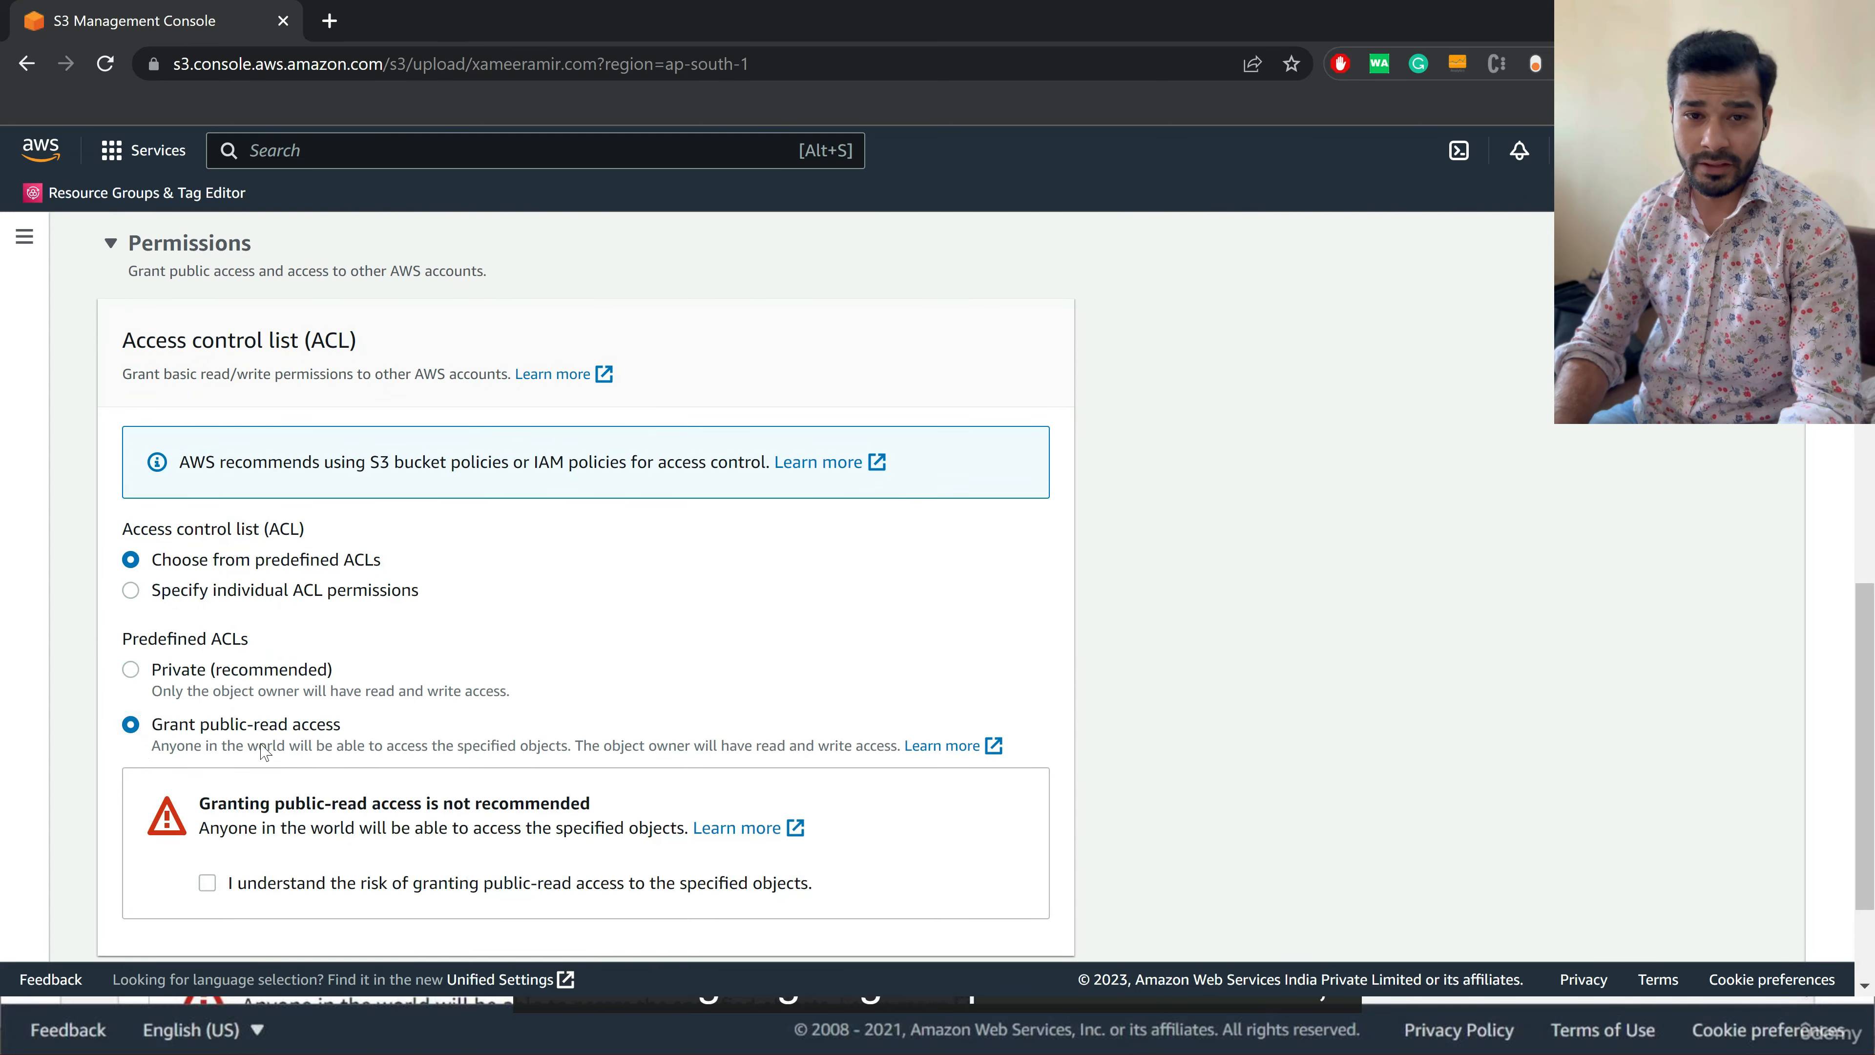
pyautogui.scroll(-2, 265, 751)
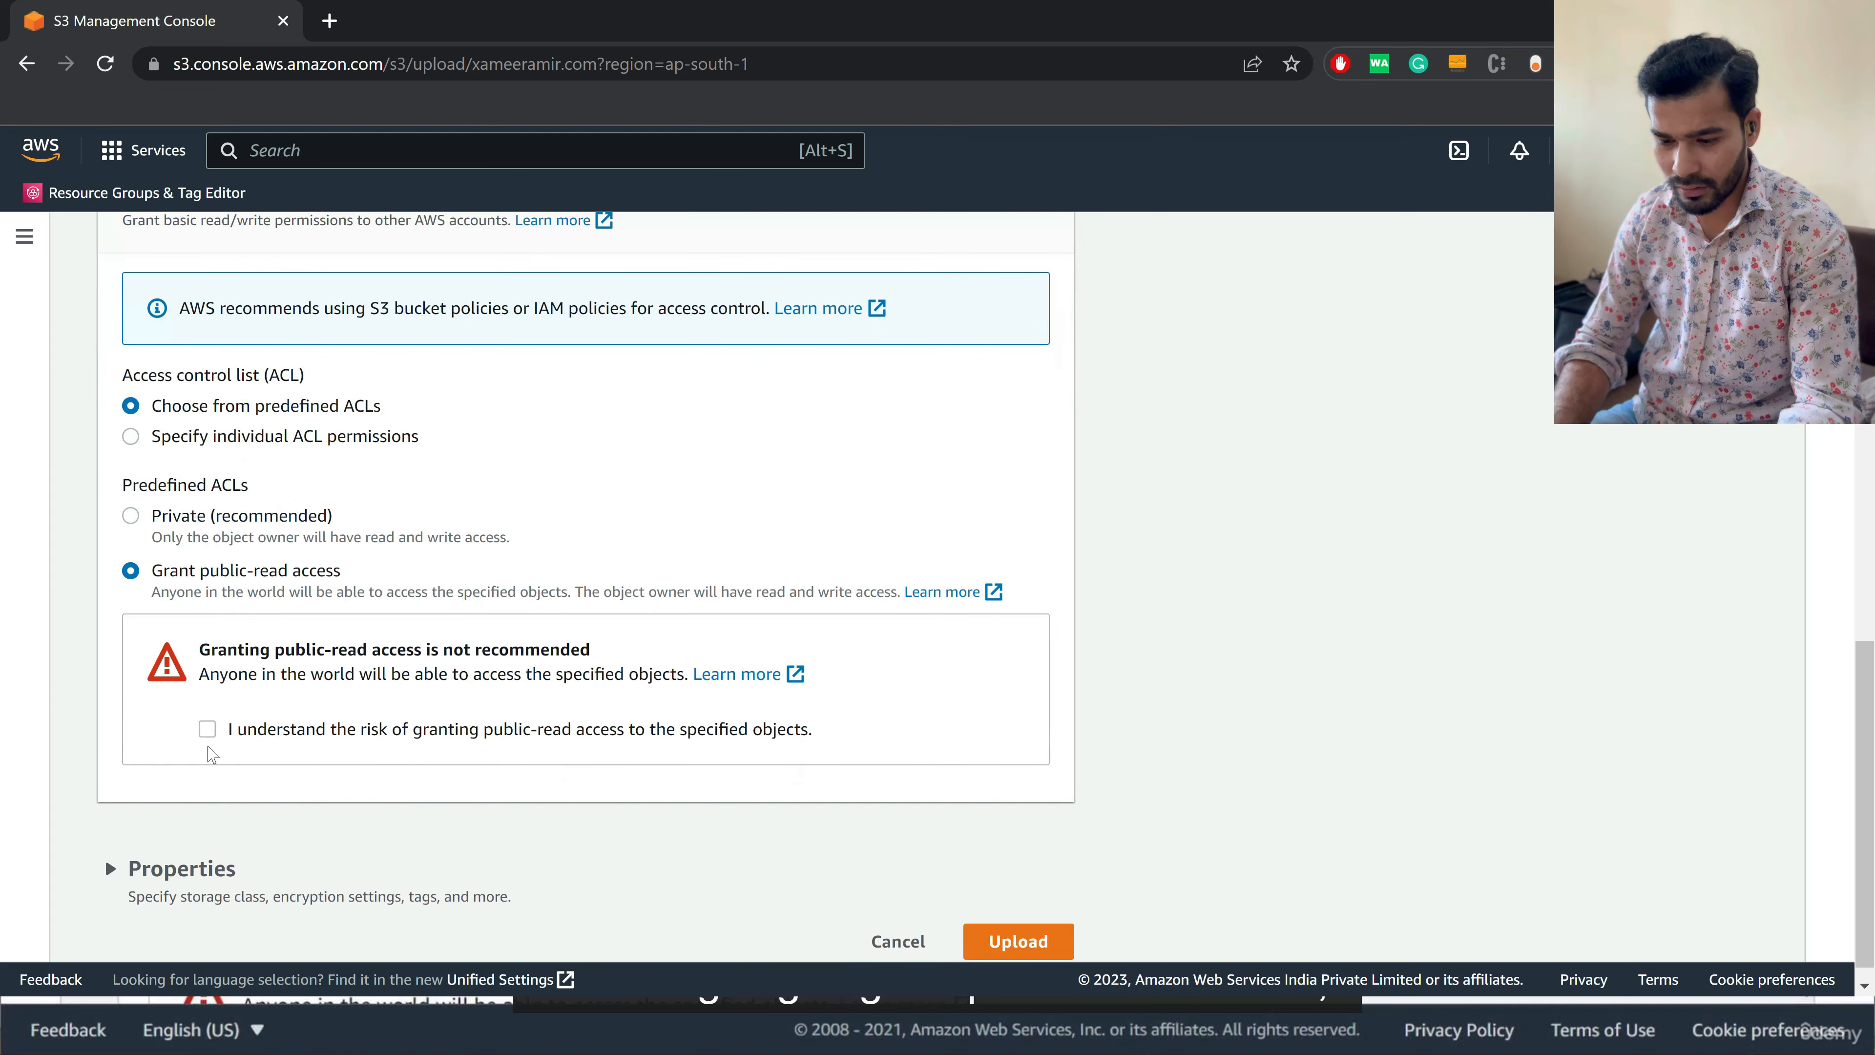
pyautogui.click(207, 730)
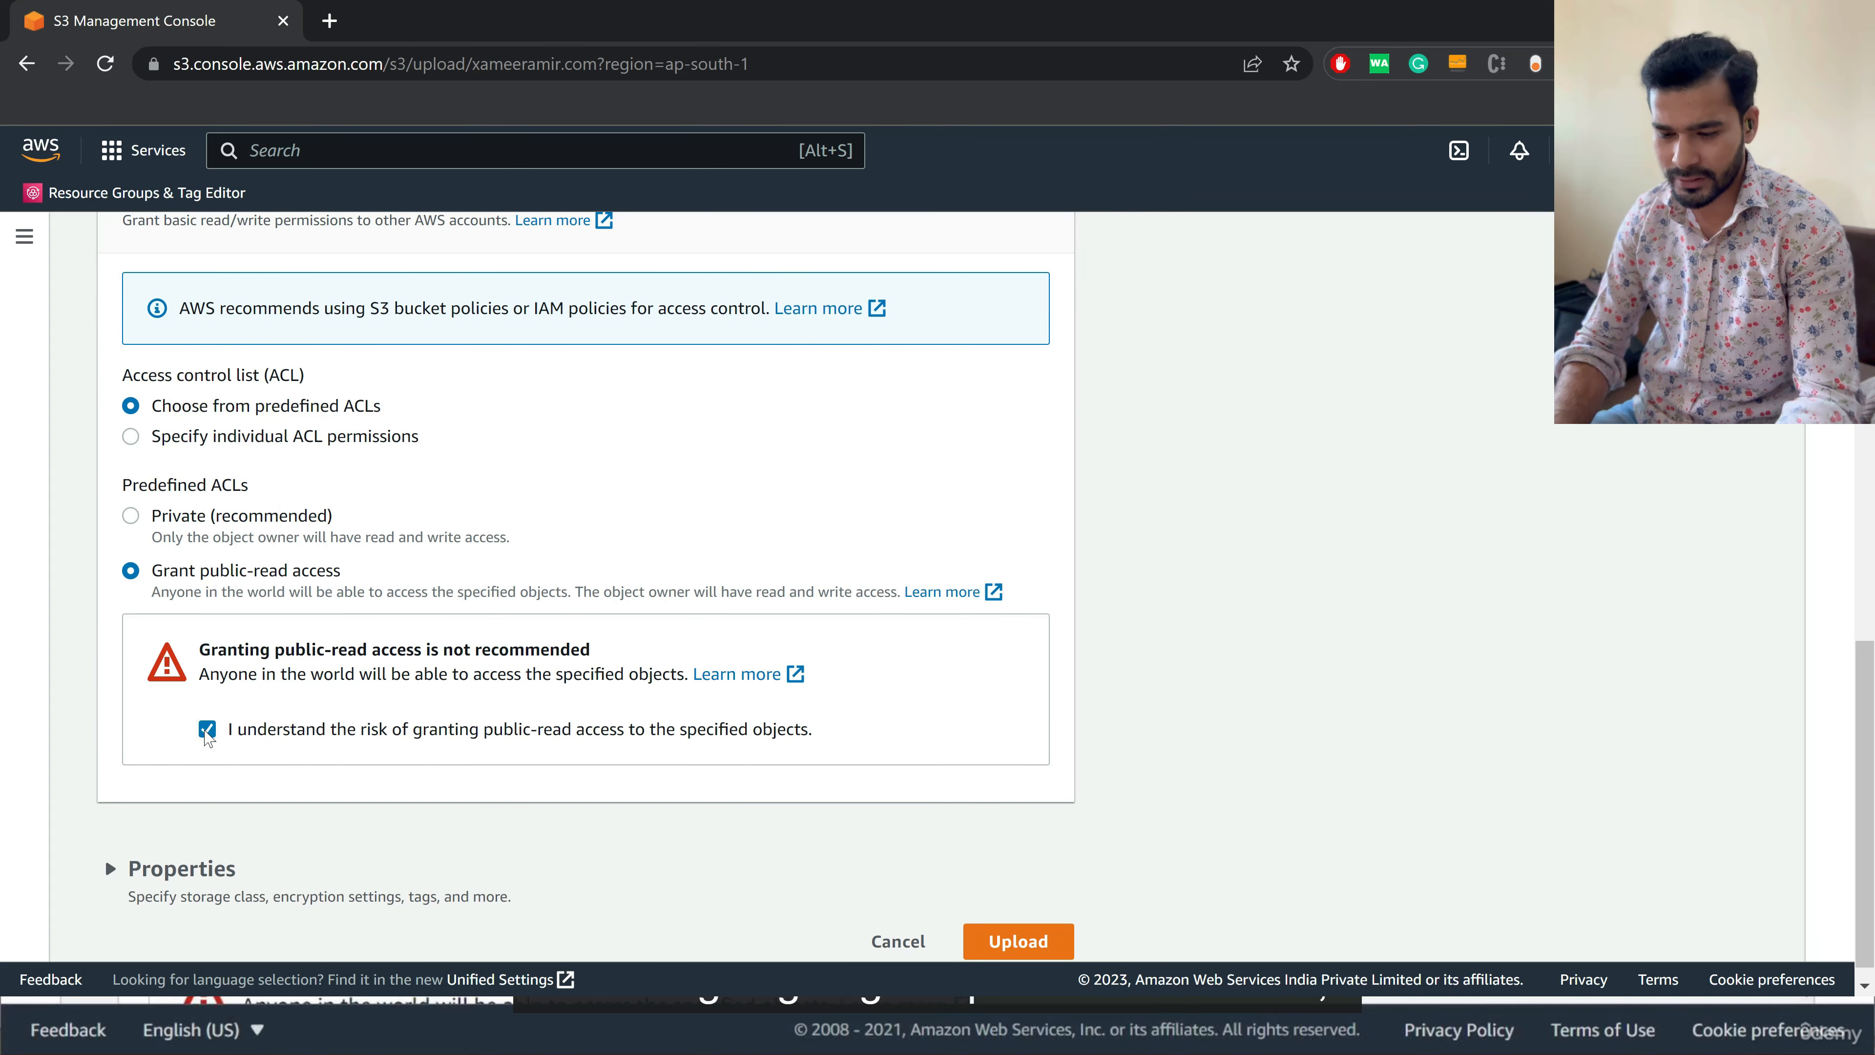
# - Expand the upload properties, keep the default storage class, encryption and checksum options, and upload the website files to the bucket
pyautogui.scroll(-1, 208, 736)
pyautogui.click(113, 842)
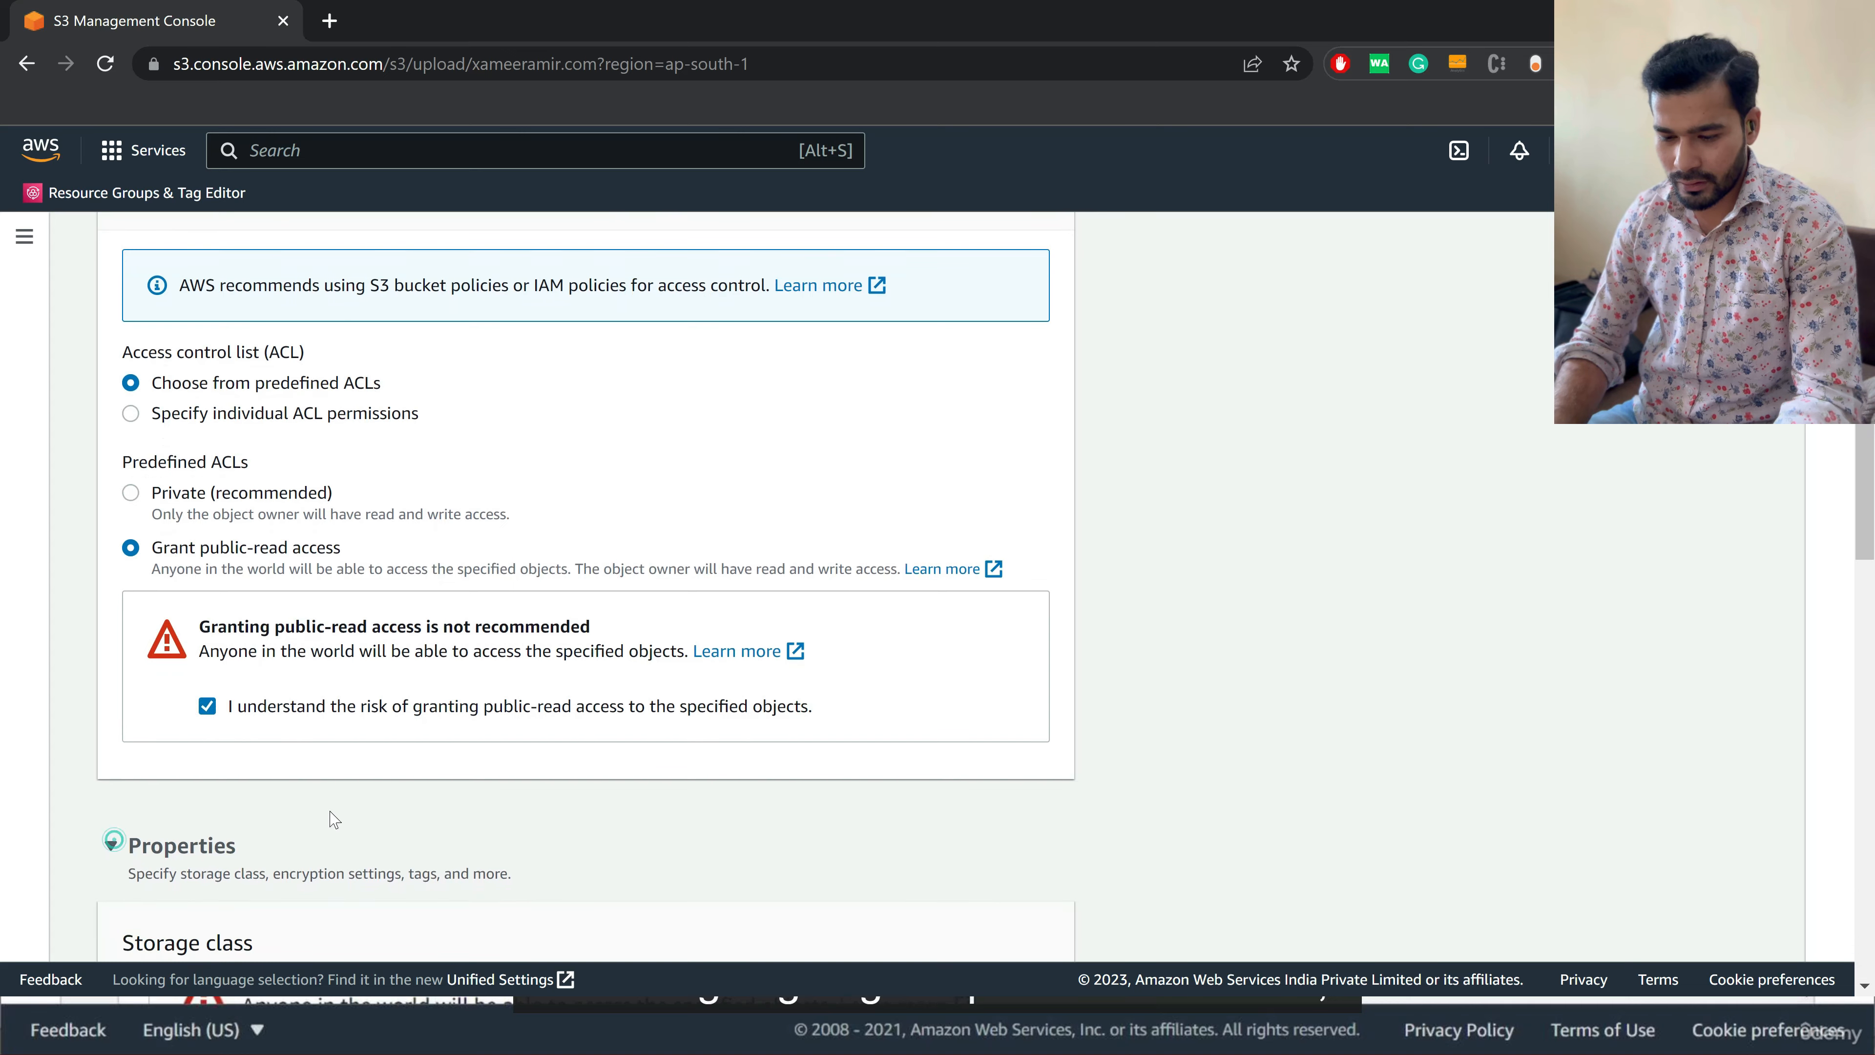
pyautogui.scroll(-8, 334, 818)
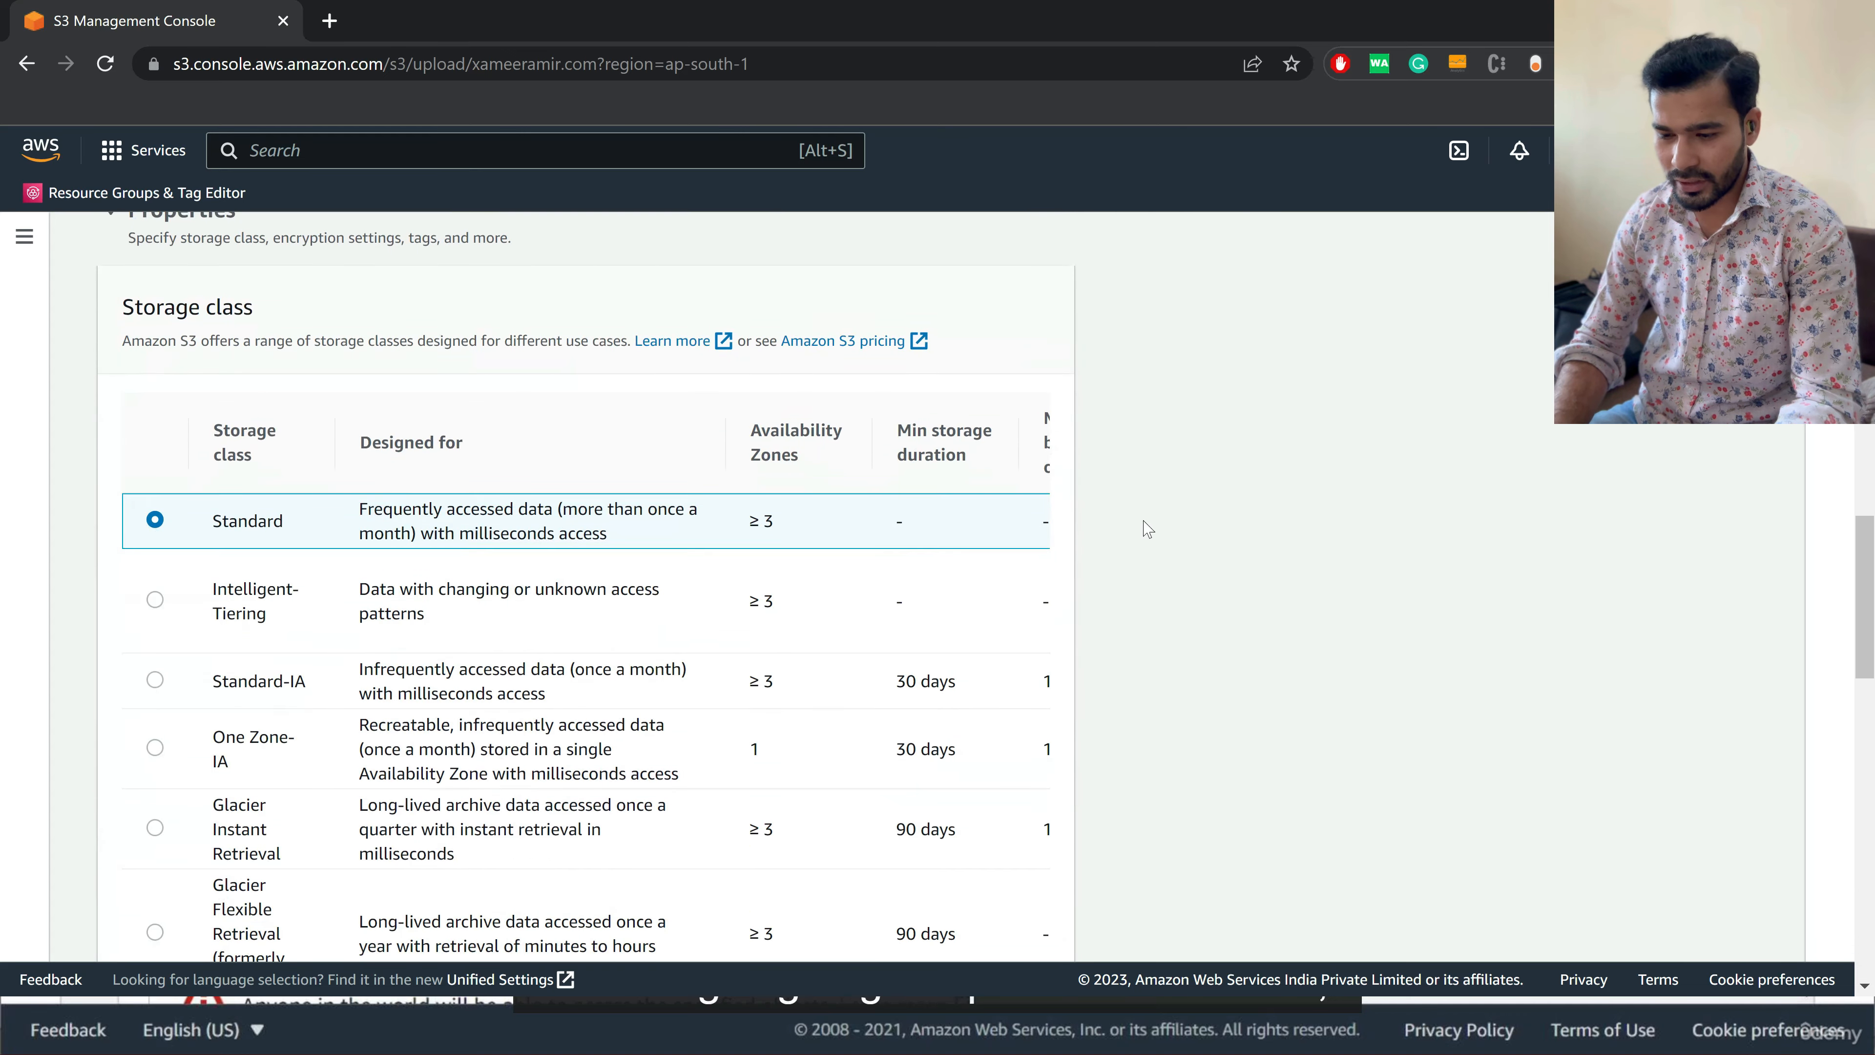
pyautogui.scroll(-12, 1147, 529)
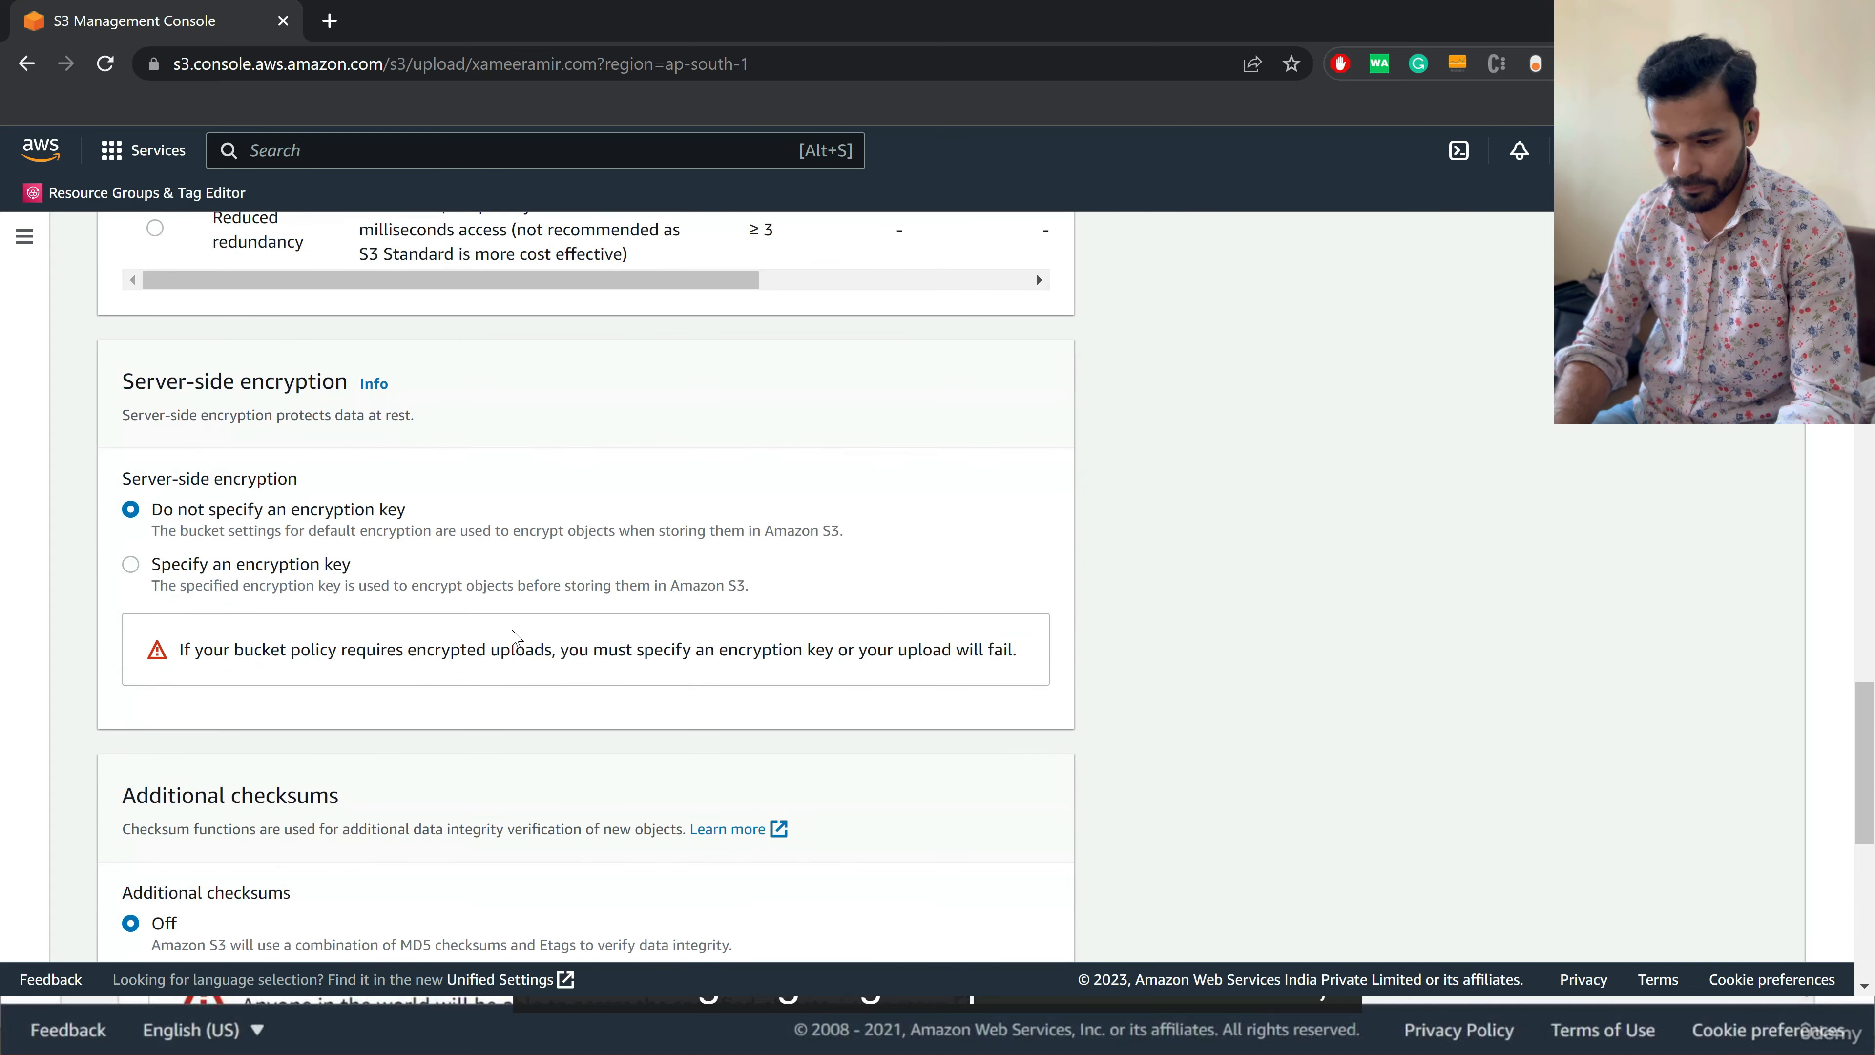
pyautogui.scroll(-6, 515, 637)
pyautogui.scroll(-3, 508, 748)
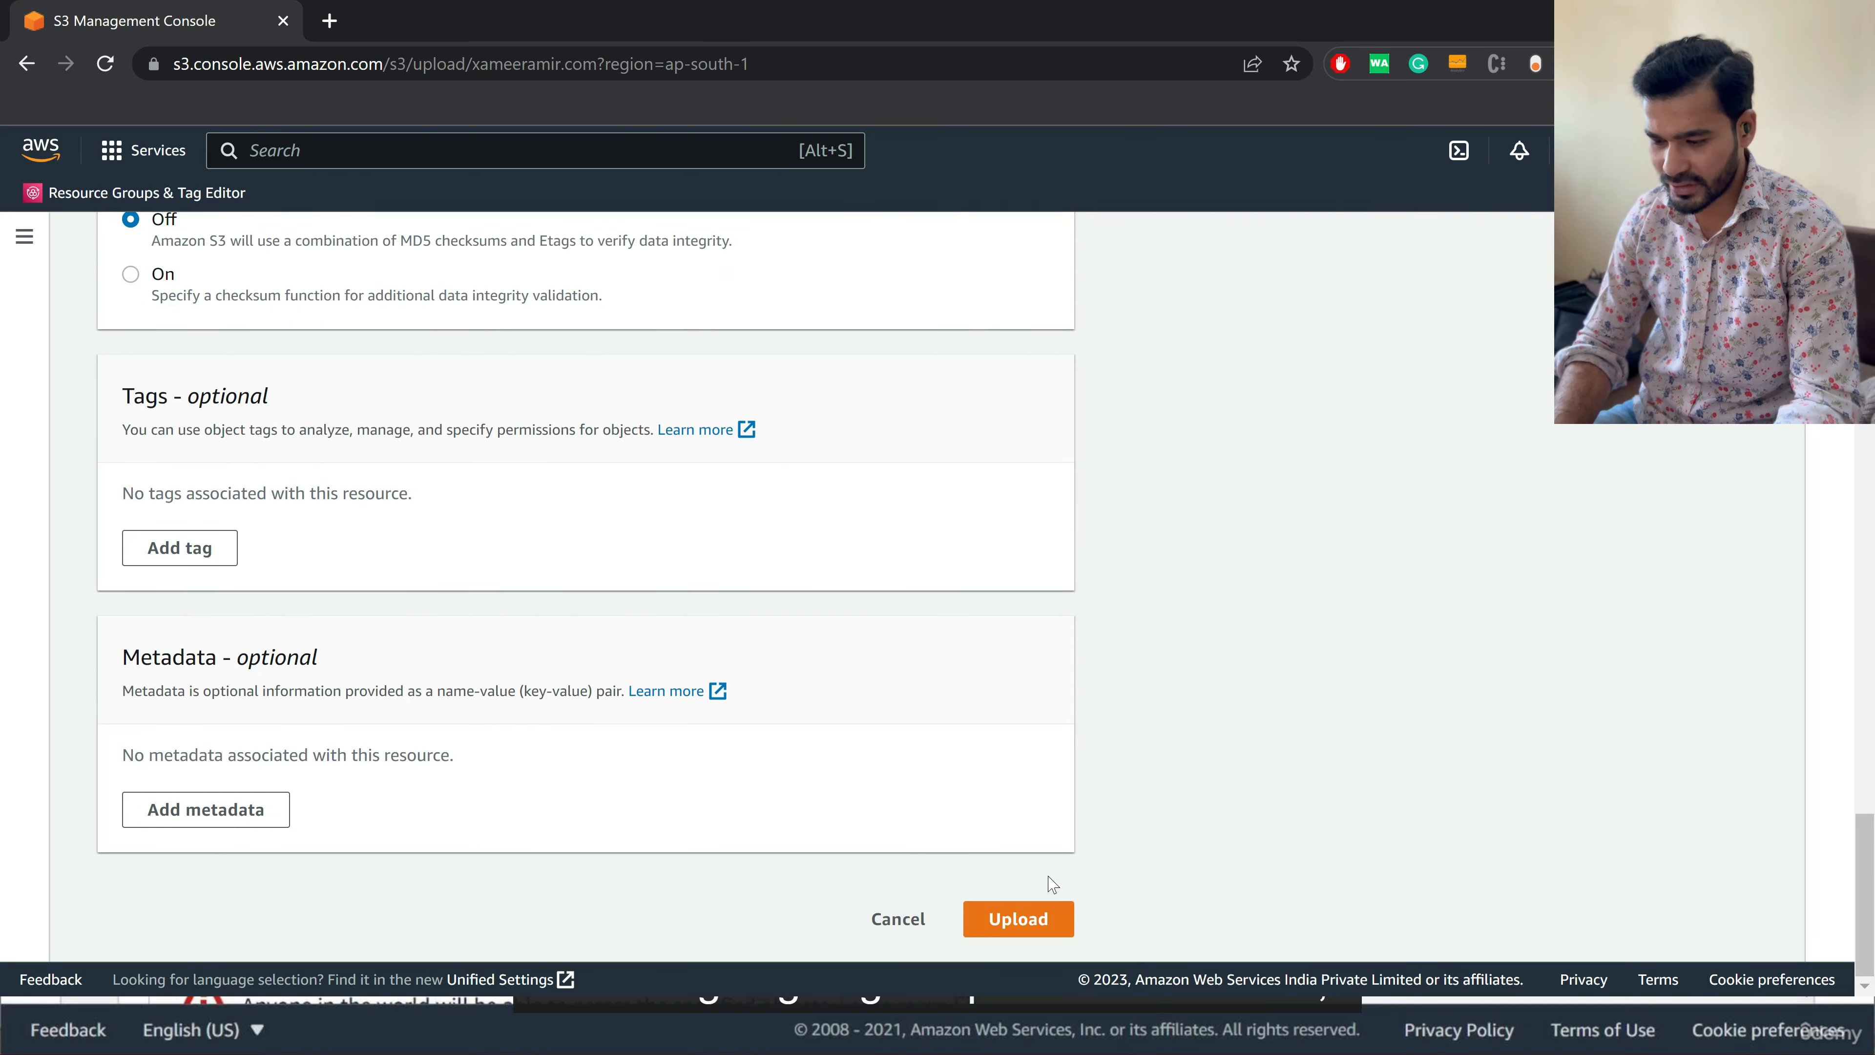
pyautogui.click(1019, 918)
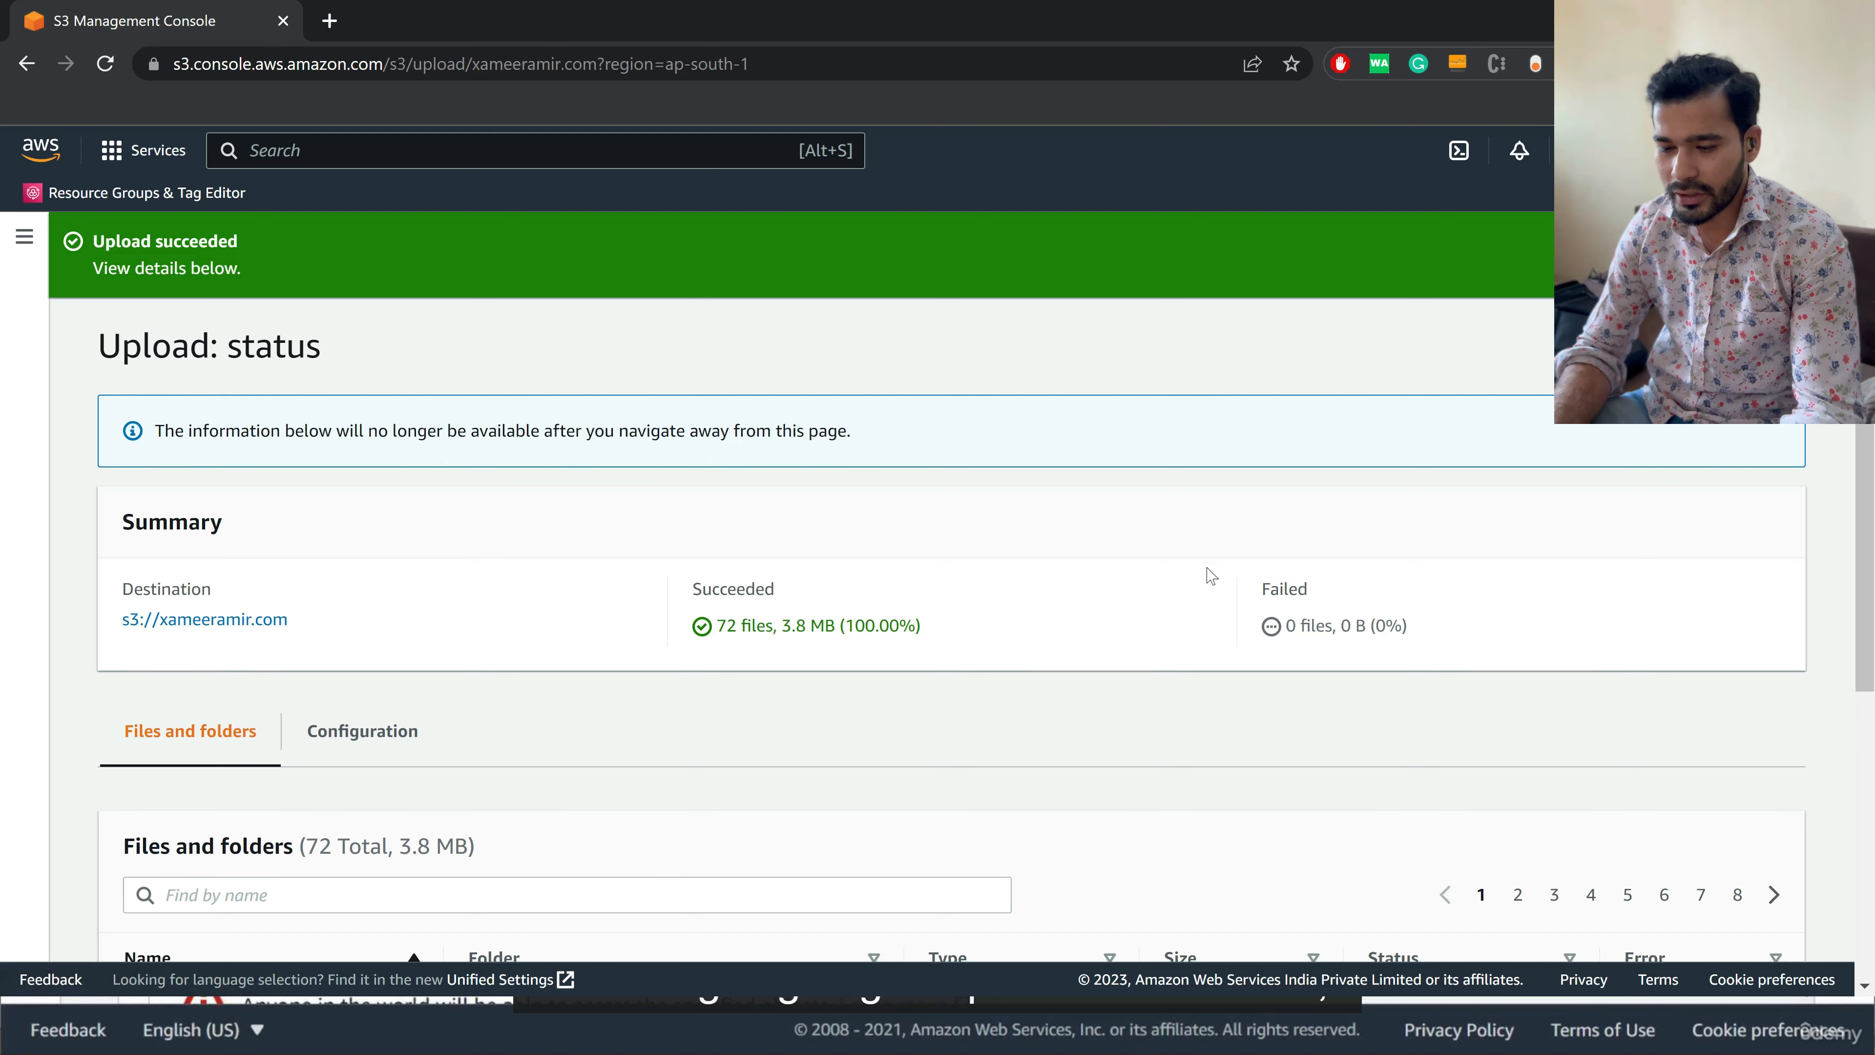
pyautogui.scroll(-8, 1210, 576)
pyautogui.scroll(8, 1211, 576)
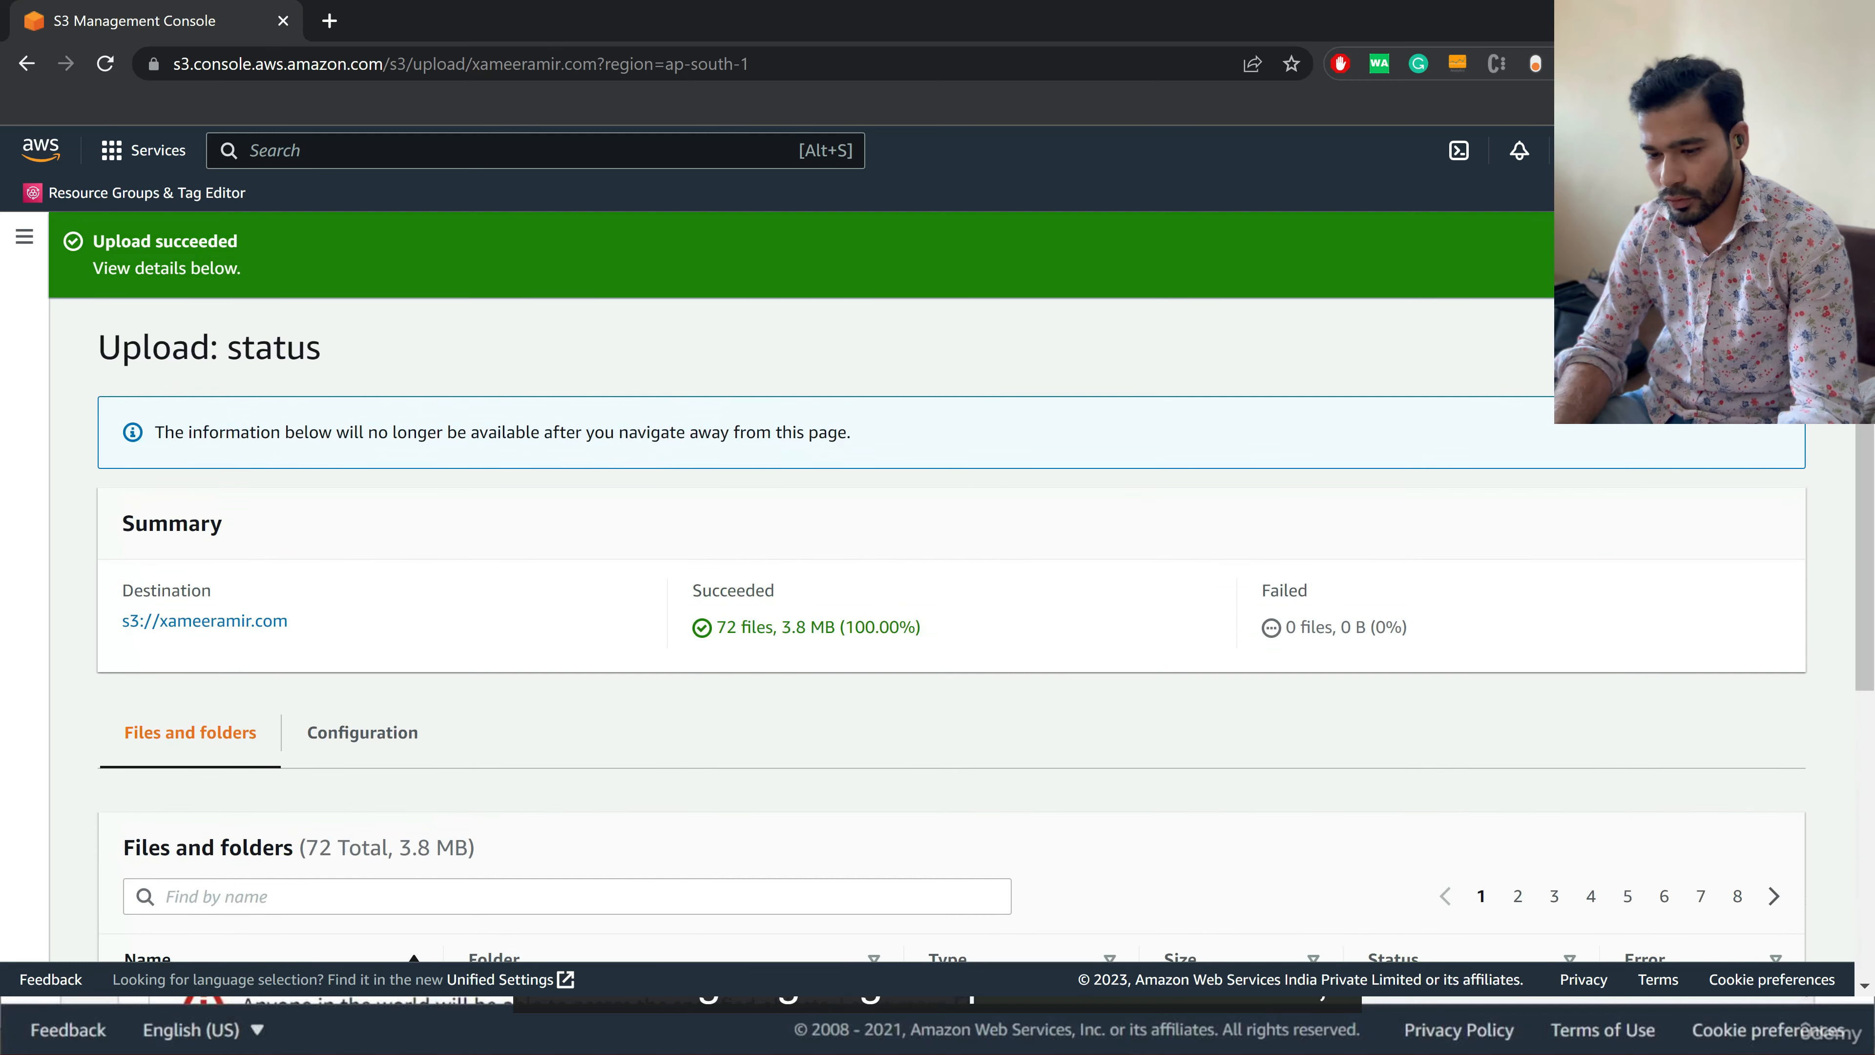
# - Open the xameeramir.com bucket's static website hosting settings for editing and enable static website hosting
pyautogui.click(204, 621)
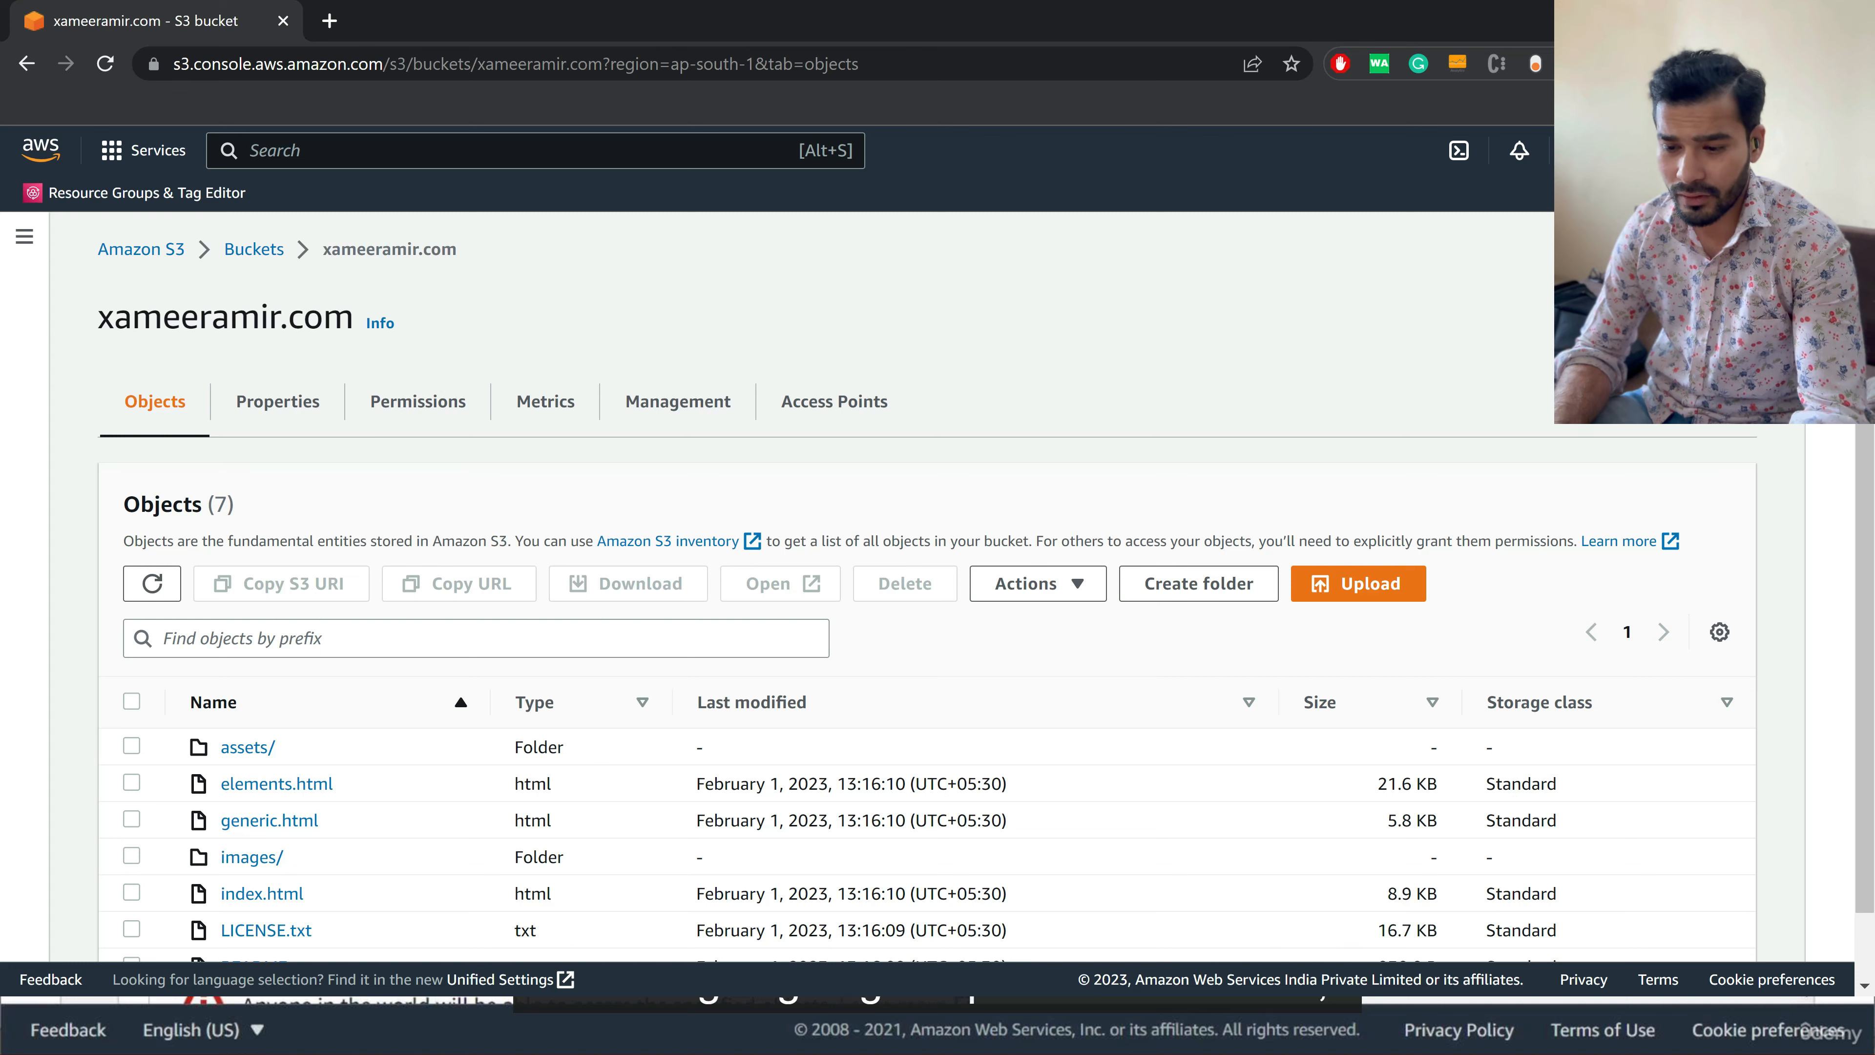
pyautogui.click(284, 406)
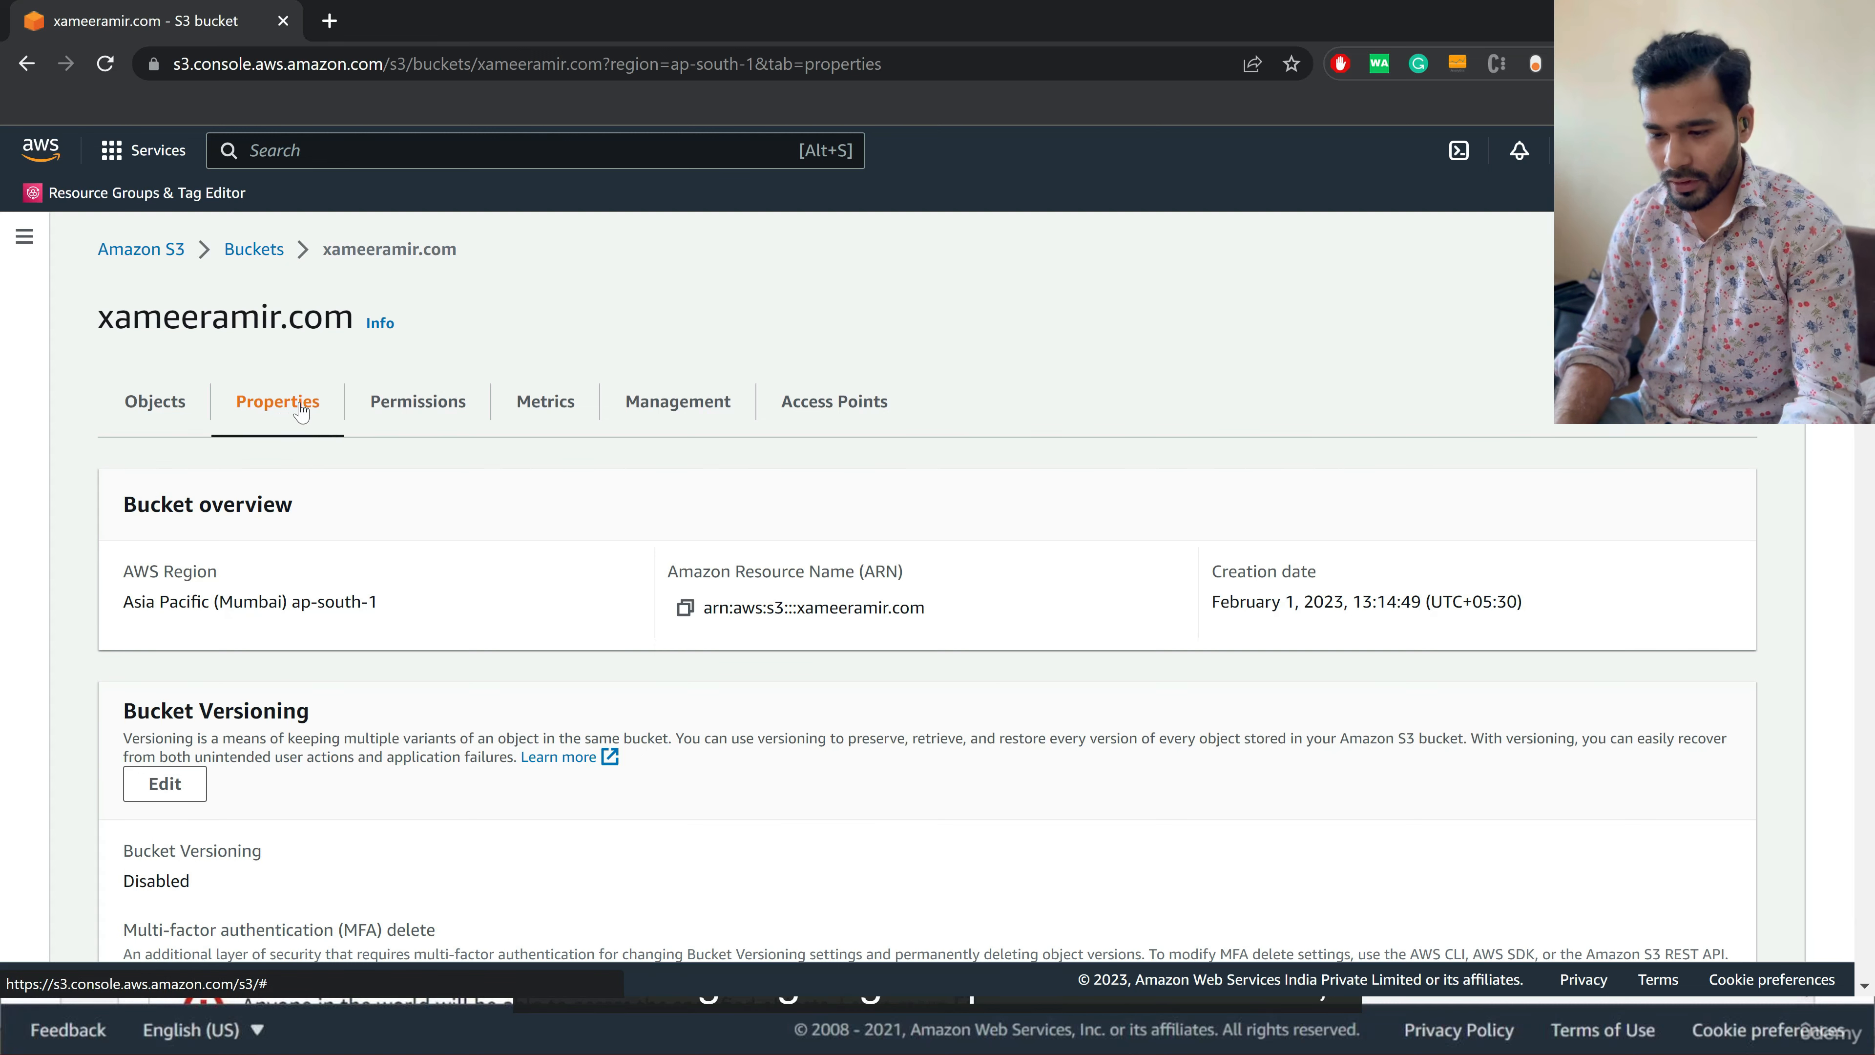
pyautogui.scroll(-15, 300, 411)
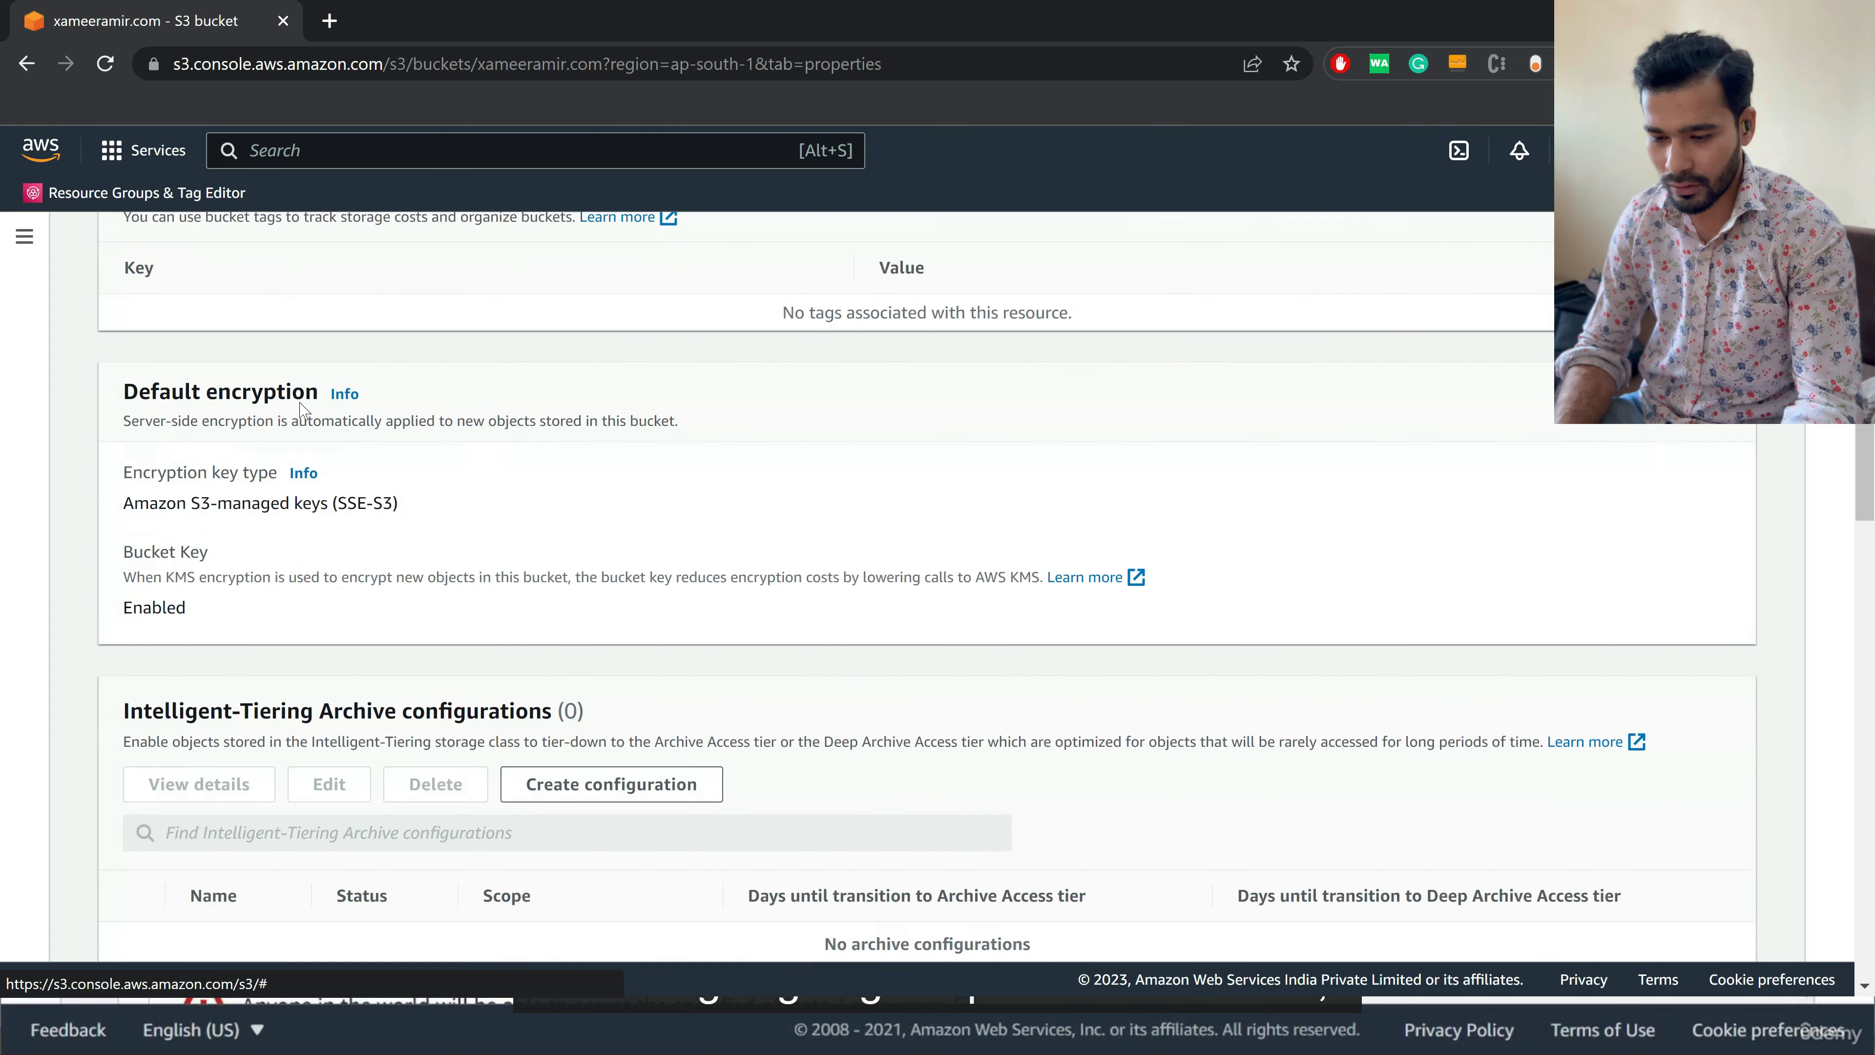
pyautogui.scroll(-15, 300, 411)
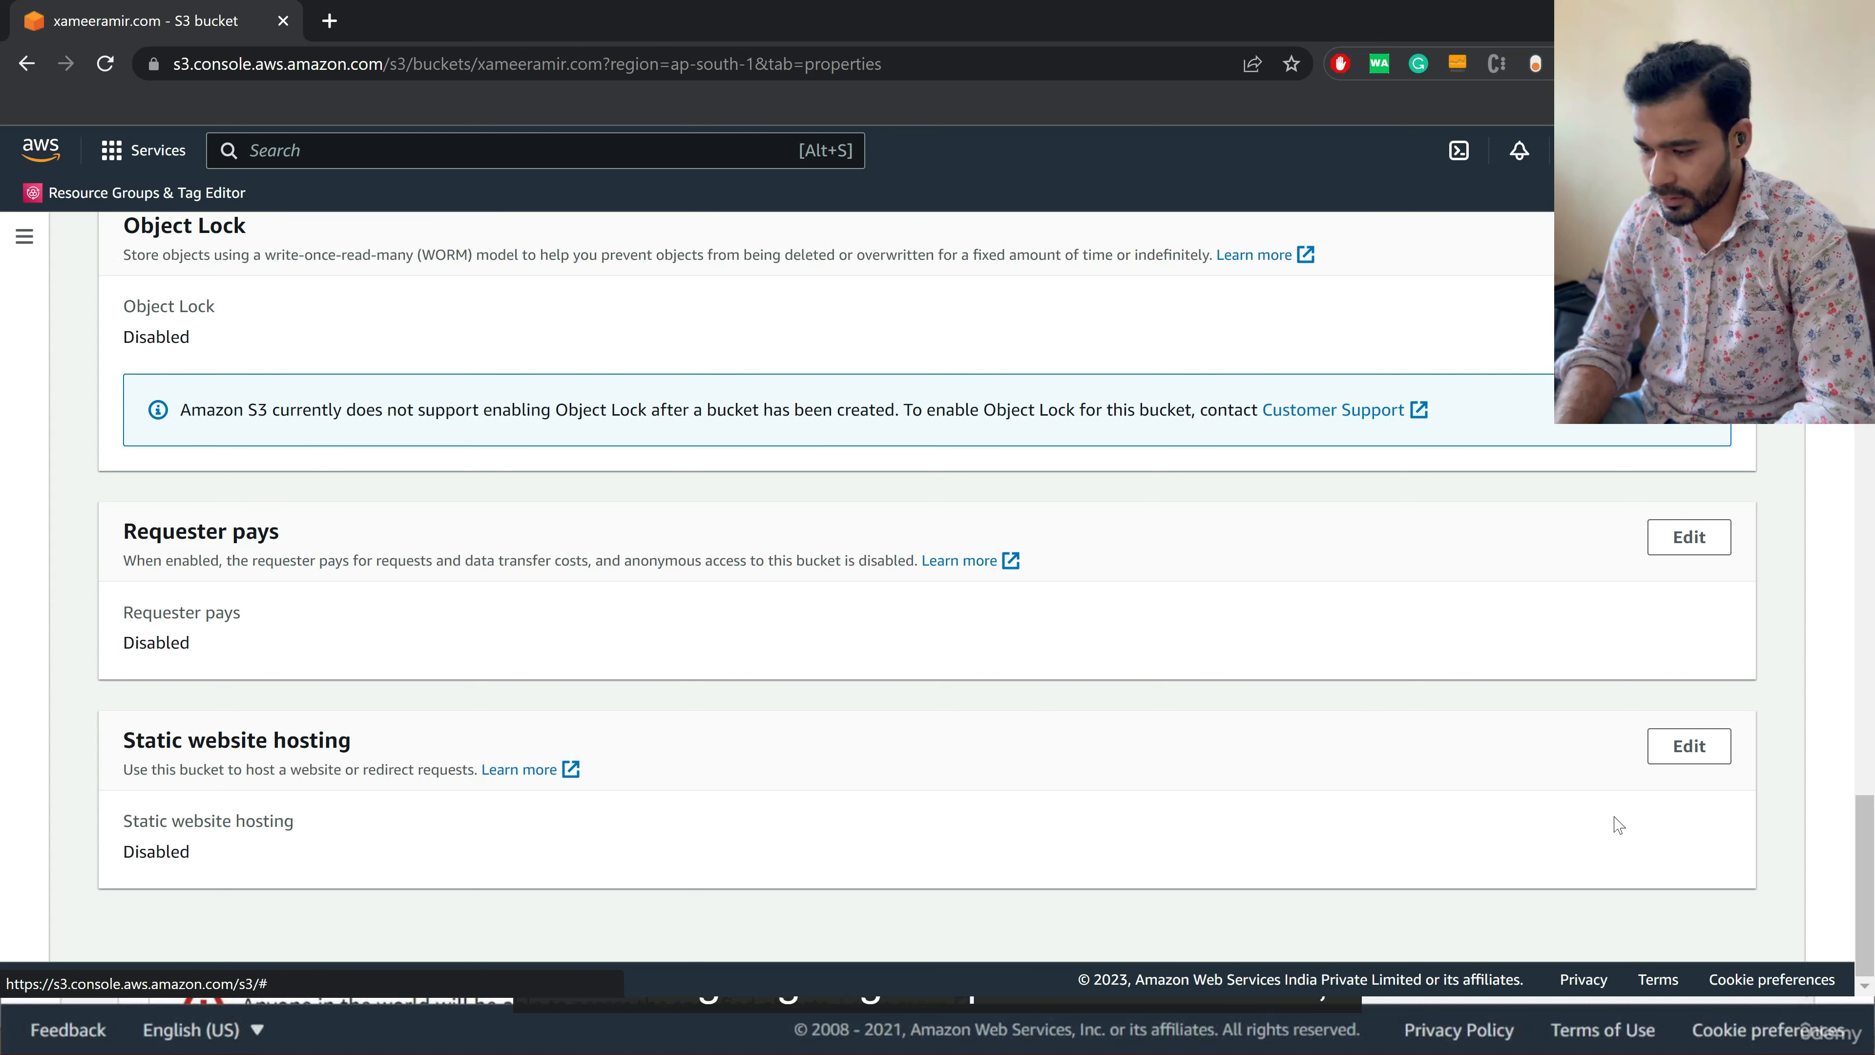
pyautogui.click(1718, 748)
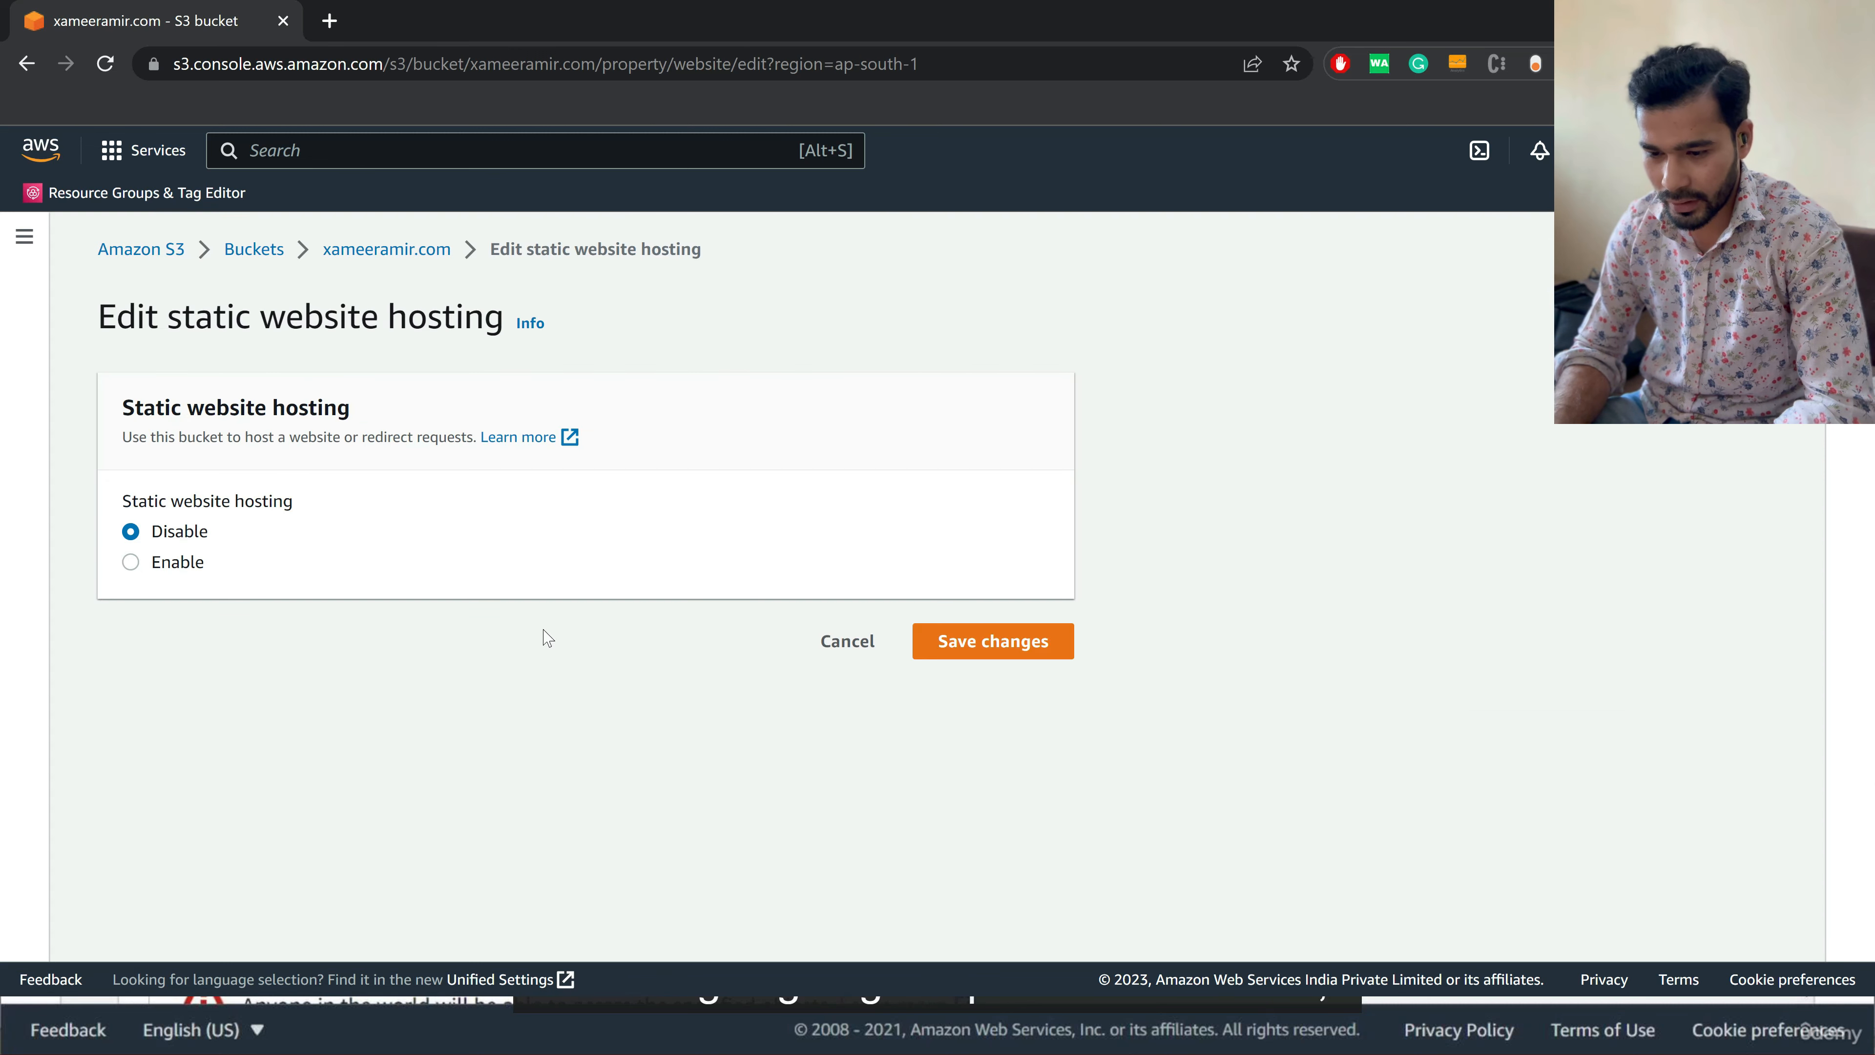
pyautogui.click(173, 561)
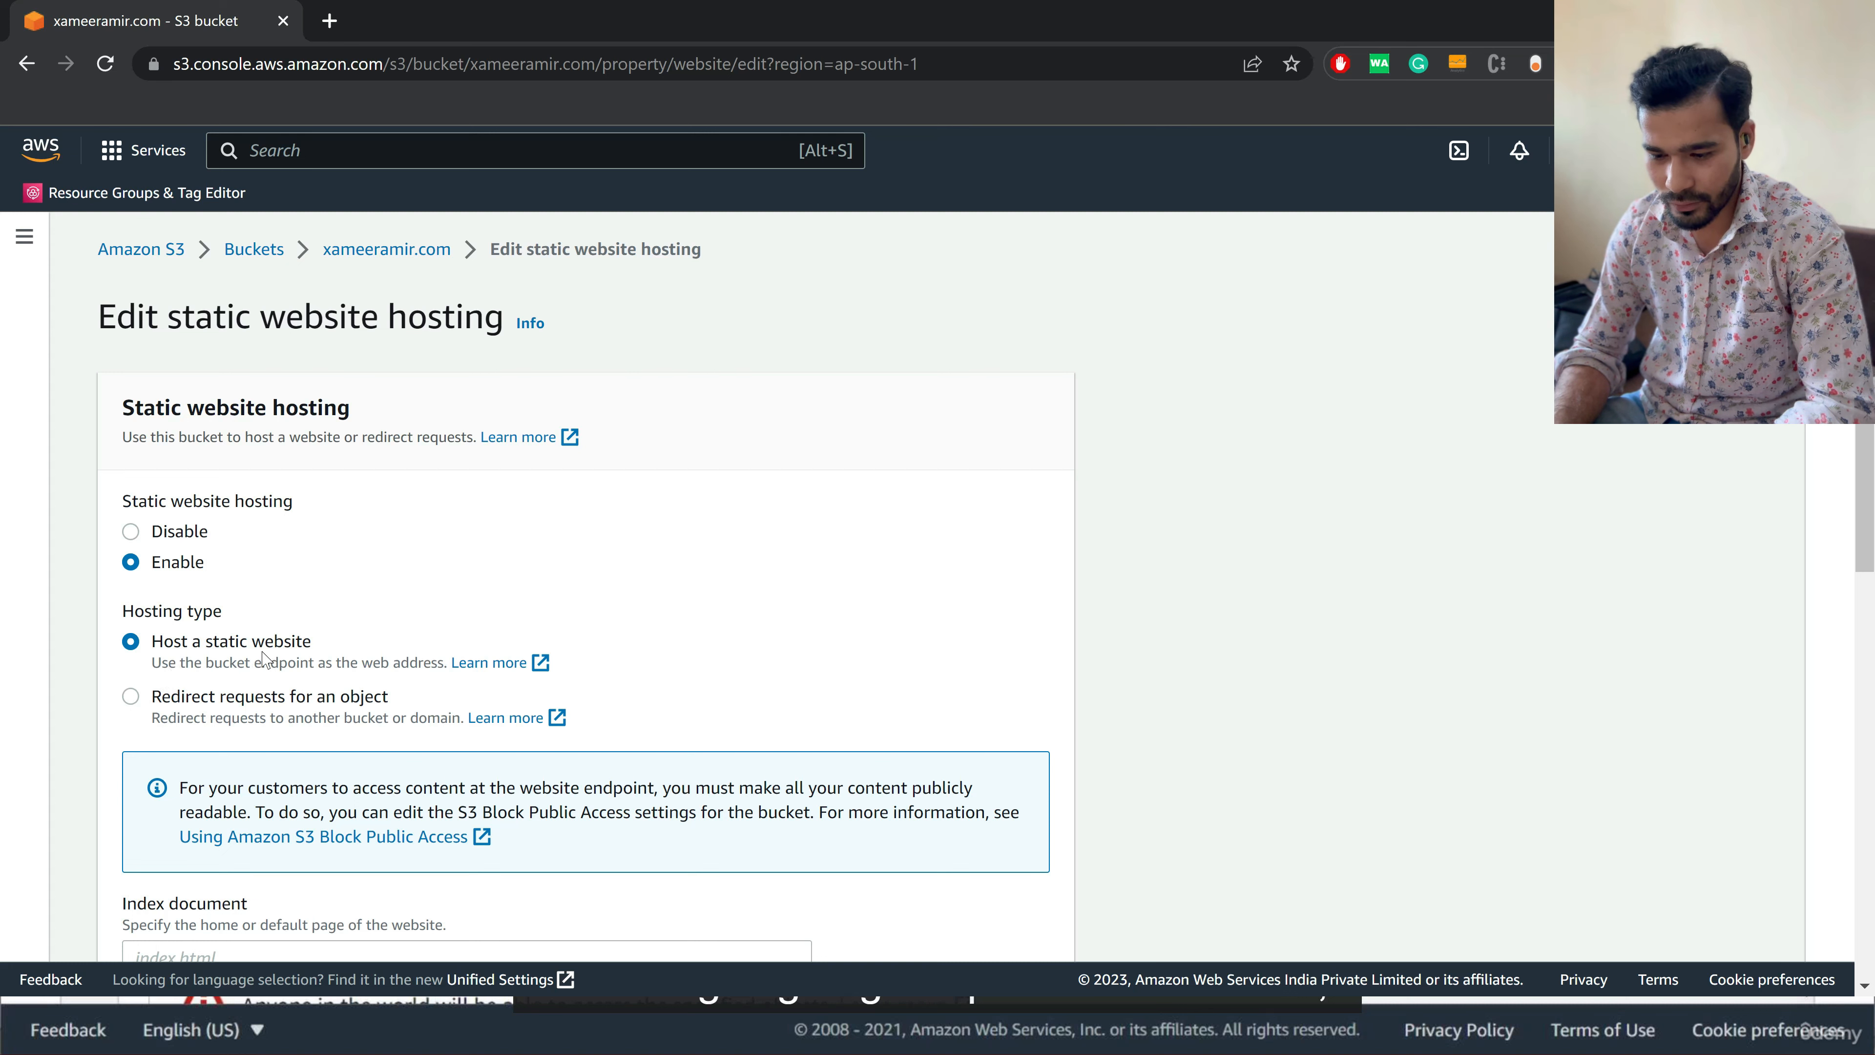
# - Set the index document to index.html and save the static website hosting settings
pyautogui.scroll(-4, 264, 657)
pyautogui.click(196, 662)
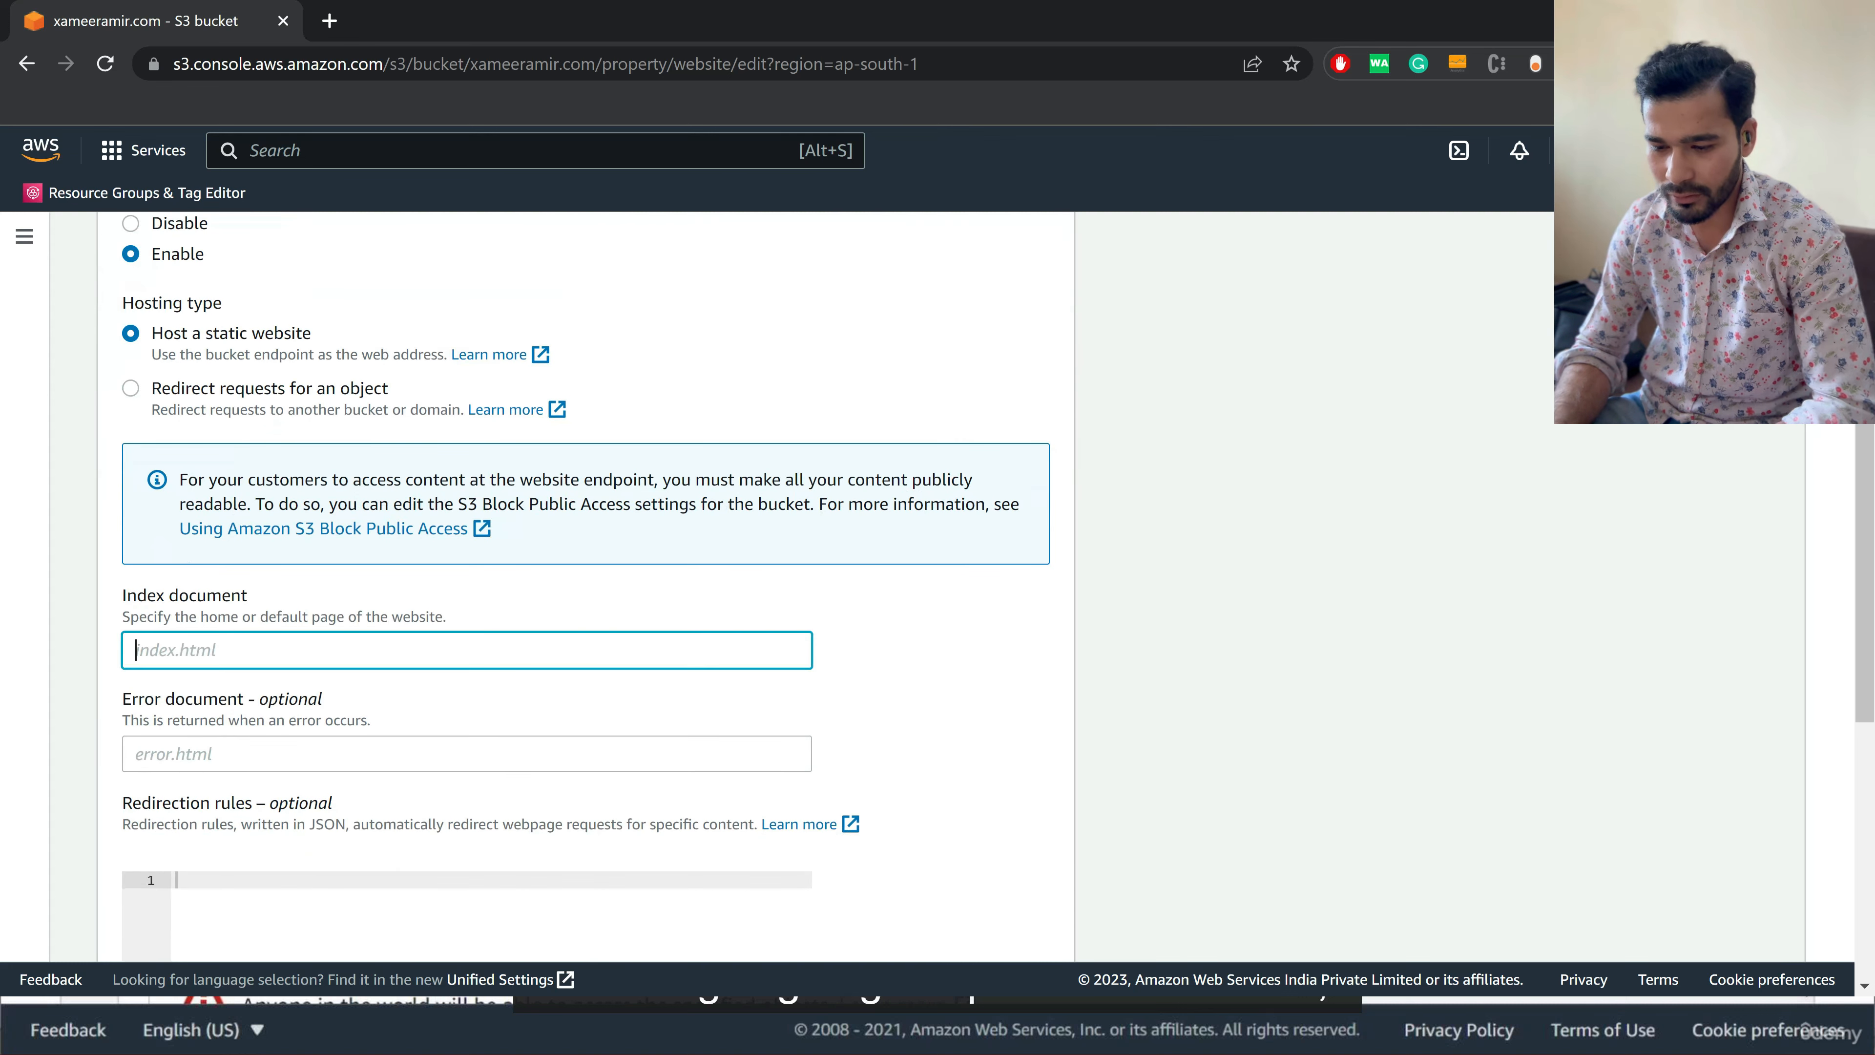
pyautogui.write('index.ht')
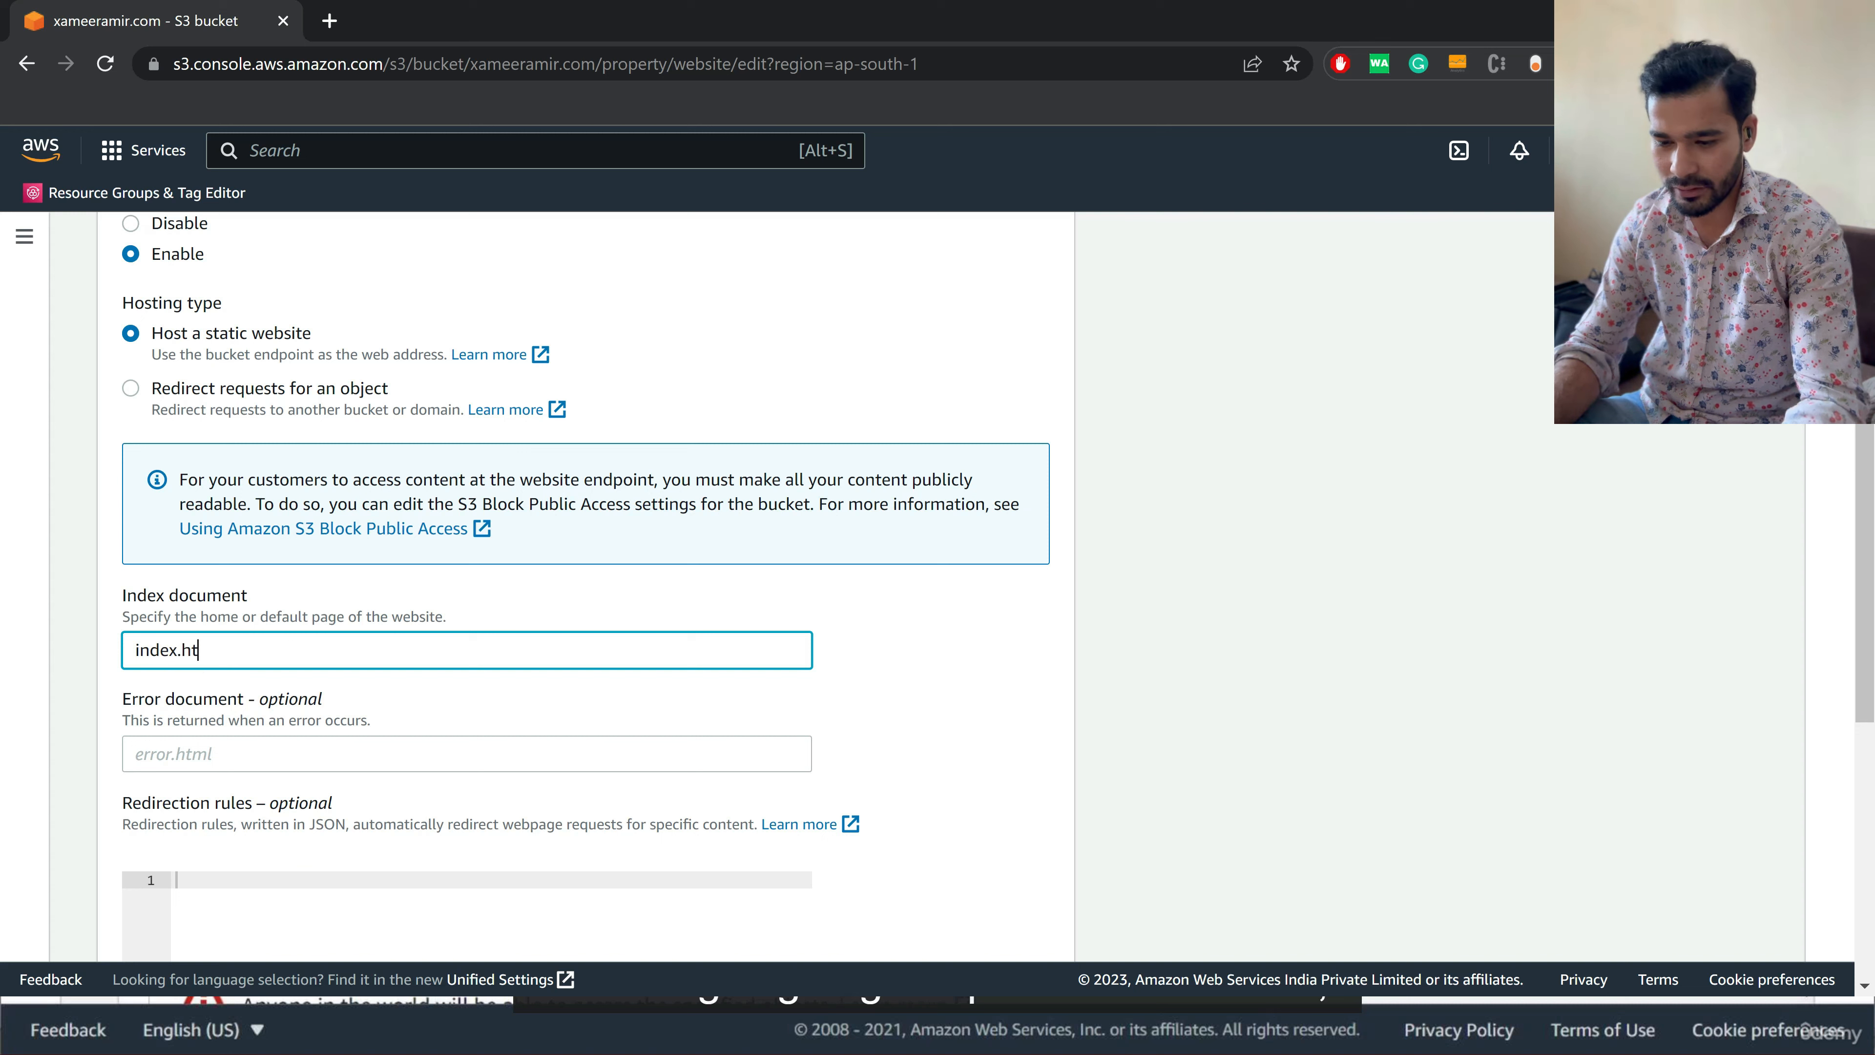
pyautogui.write('ml')
pyautogui.click(1185, 735)
pyautogui.scroll(-5, 1186, 738)
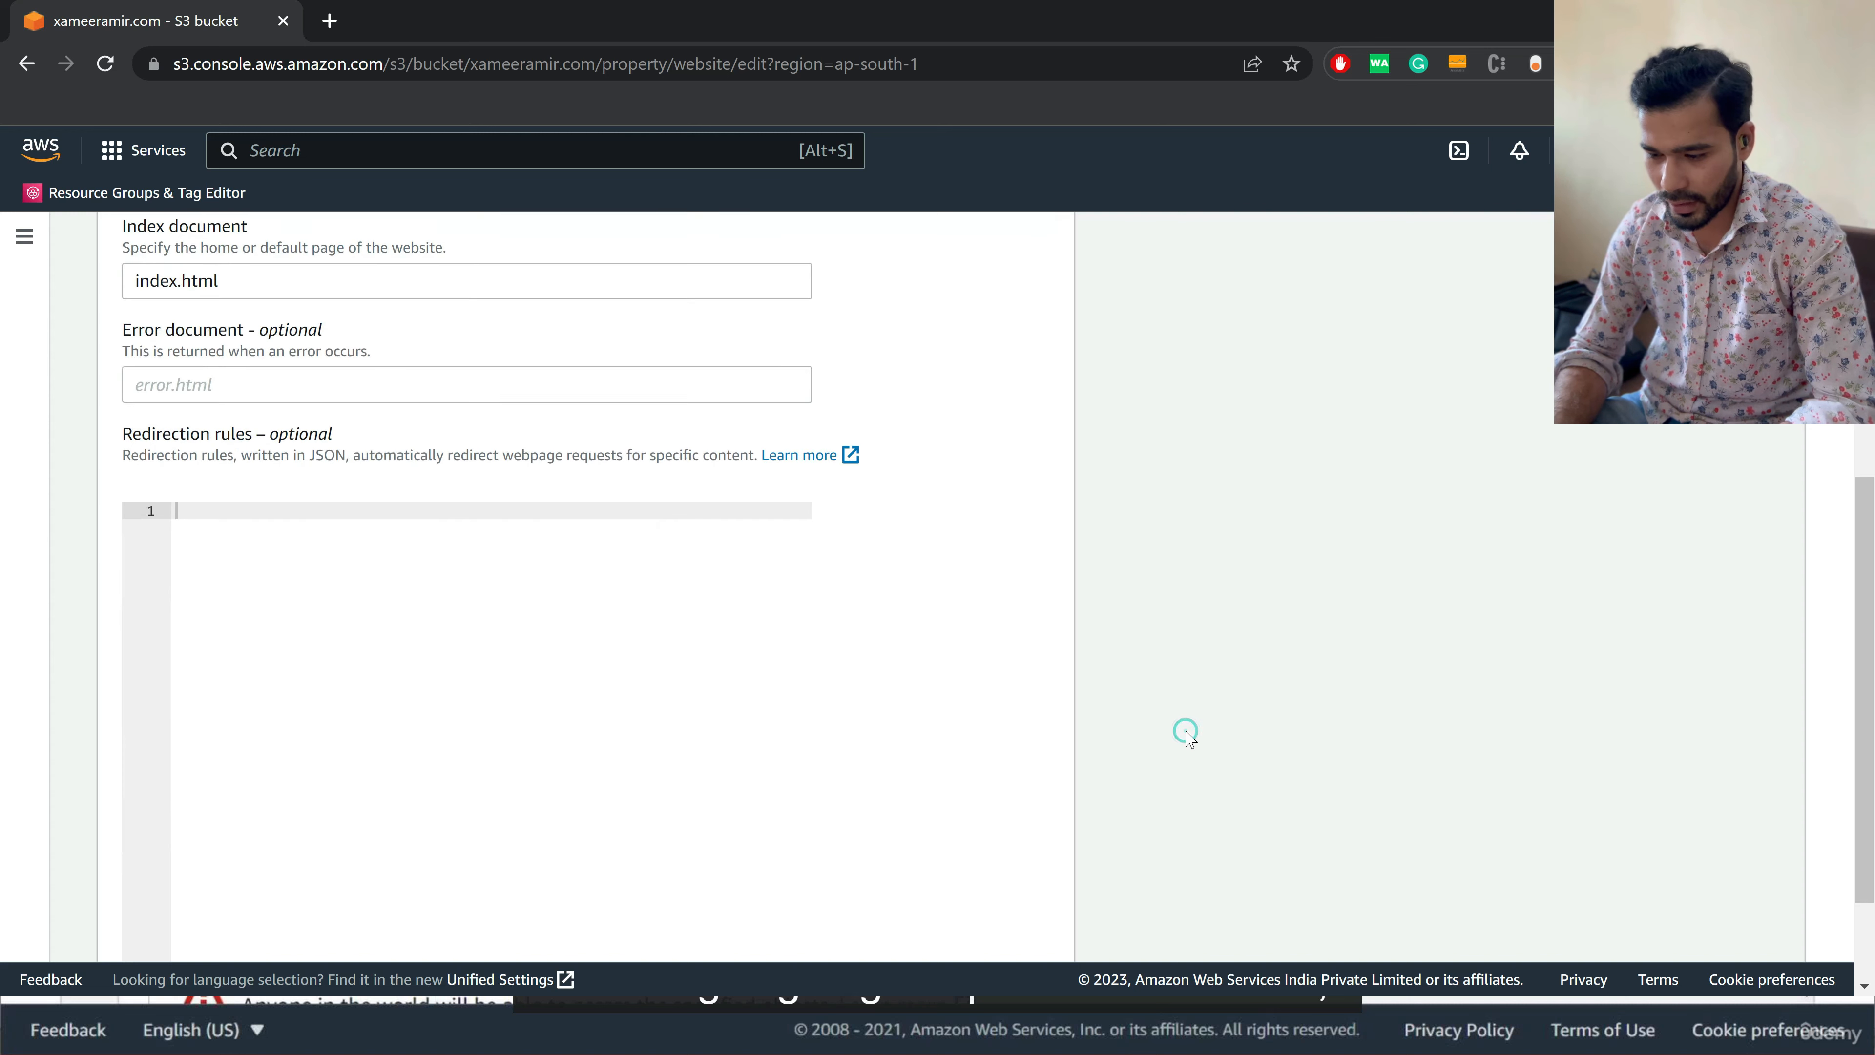
pyautogui.scroll(-2, 1187, 737)
pyautogui.click(964, 918)
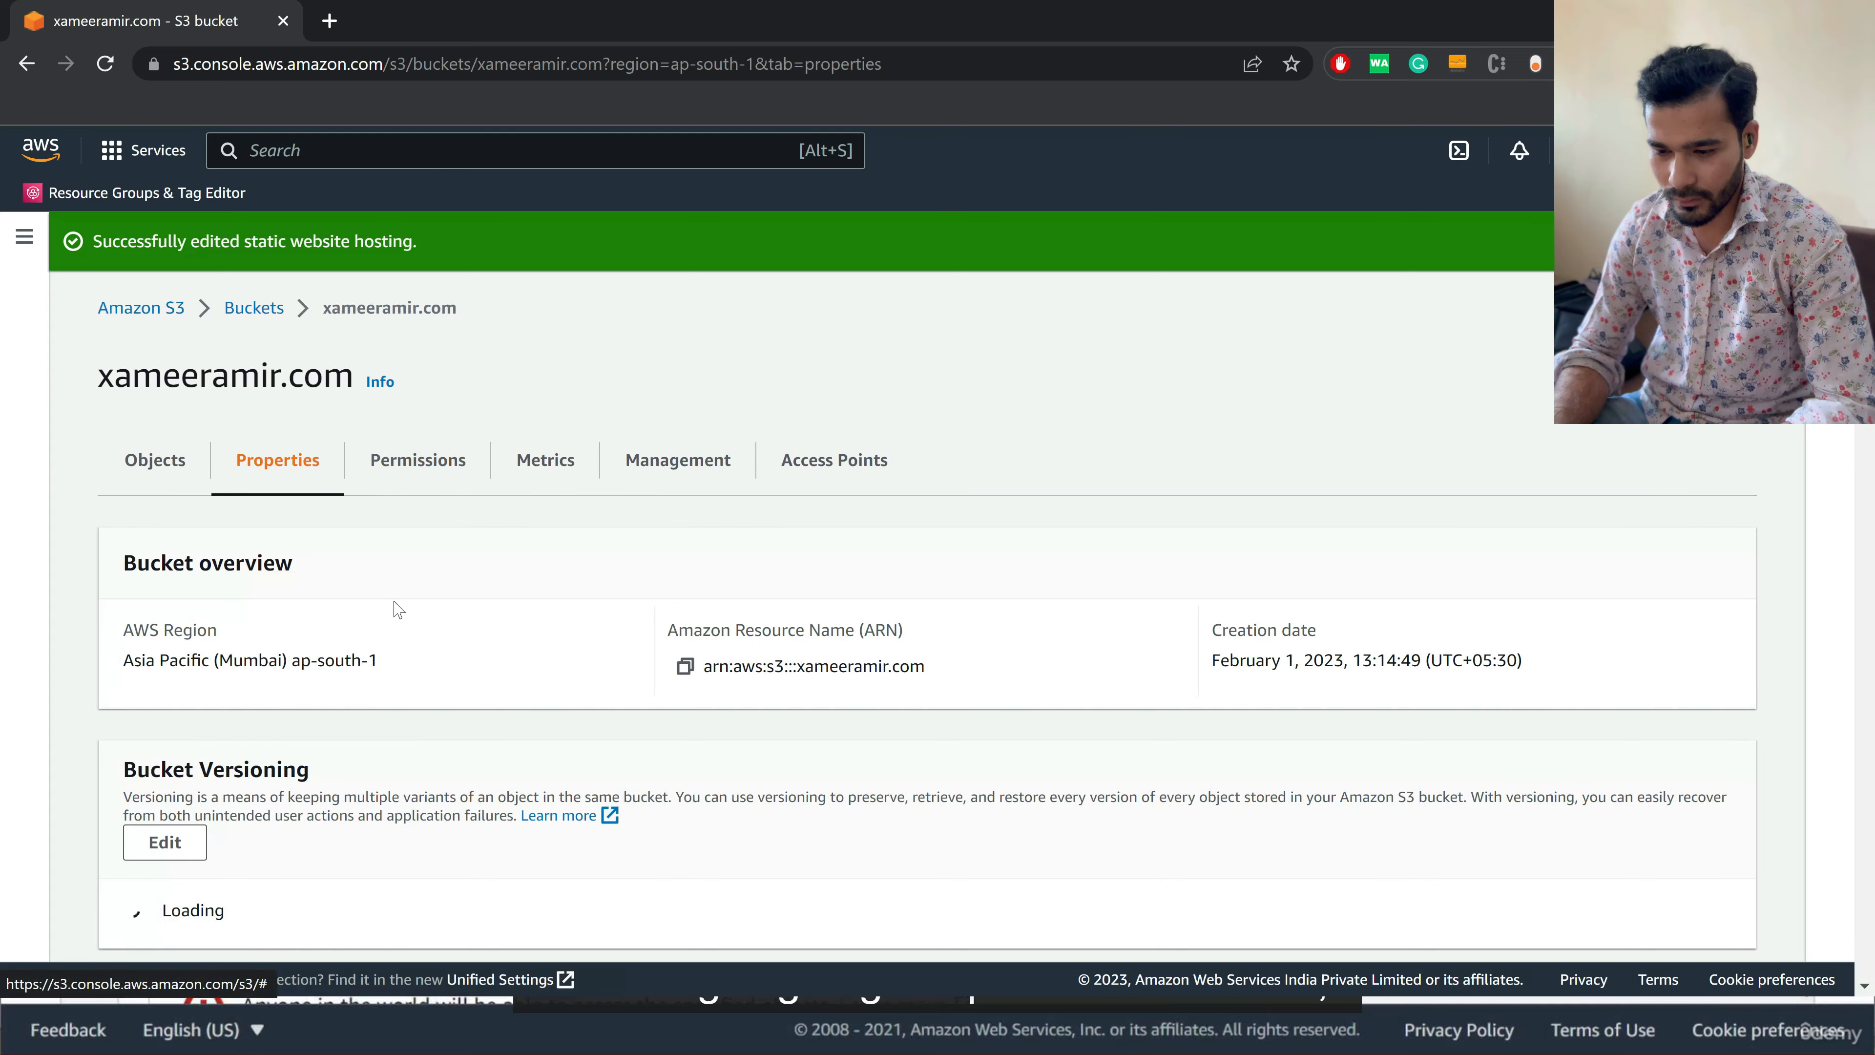
# - Open the bucket website endpoint listed in the static website hosting properties to view the hosted site
pyautogui.scroll(-15, 396, 609)
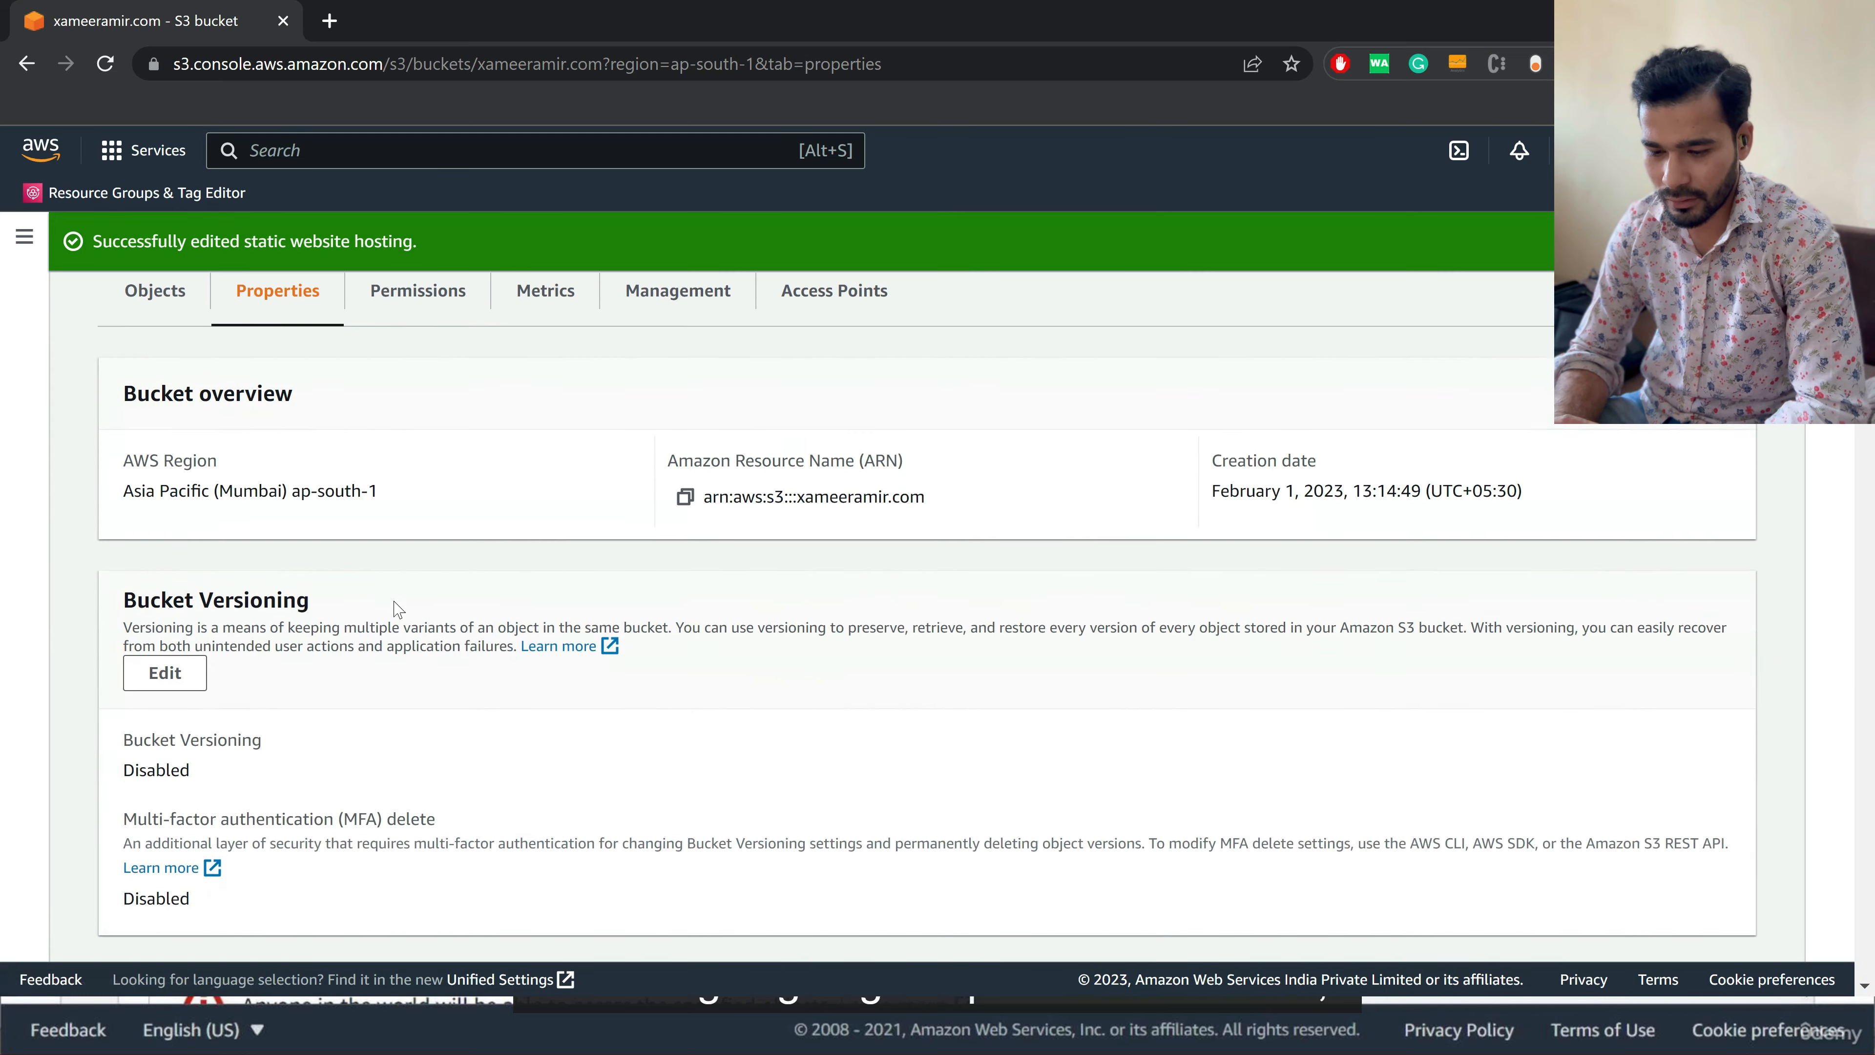
pyautogui.scroll(-8, 396, 609)
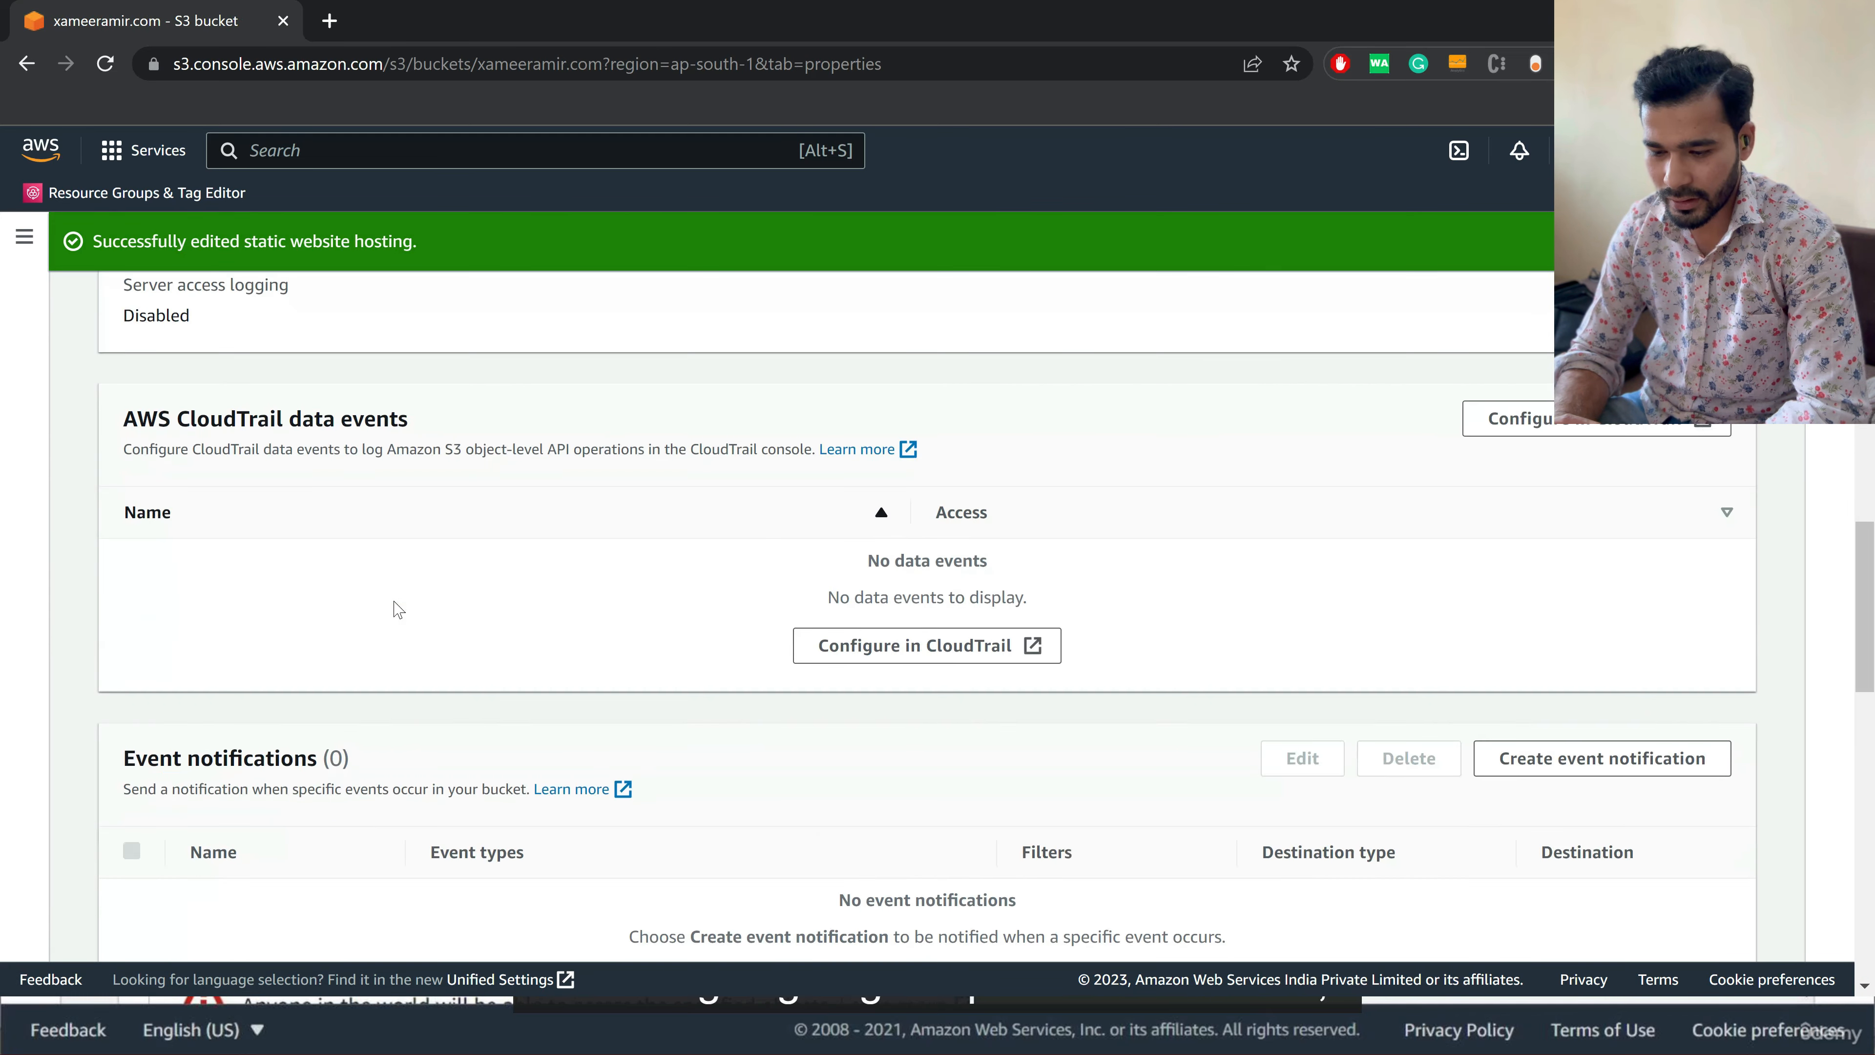
pyautogui.scroll(-10, 397, 610)
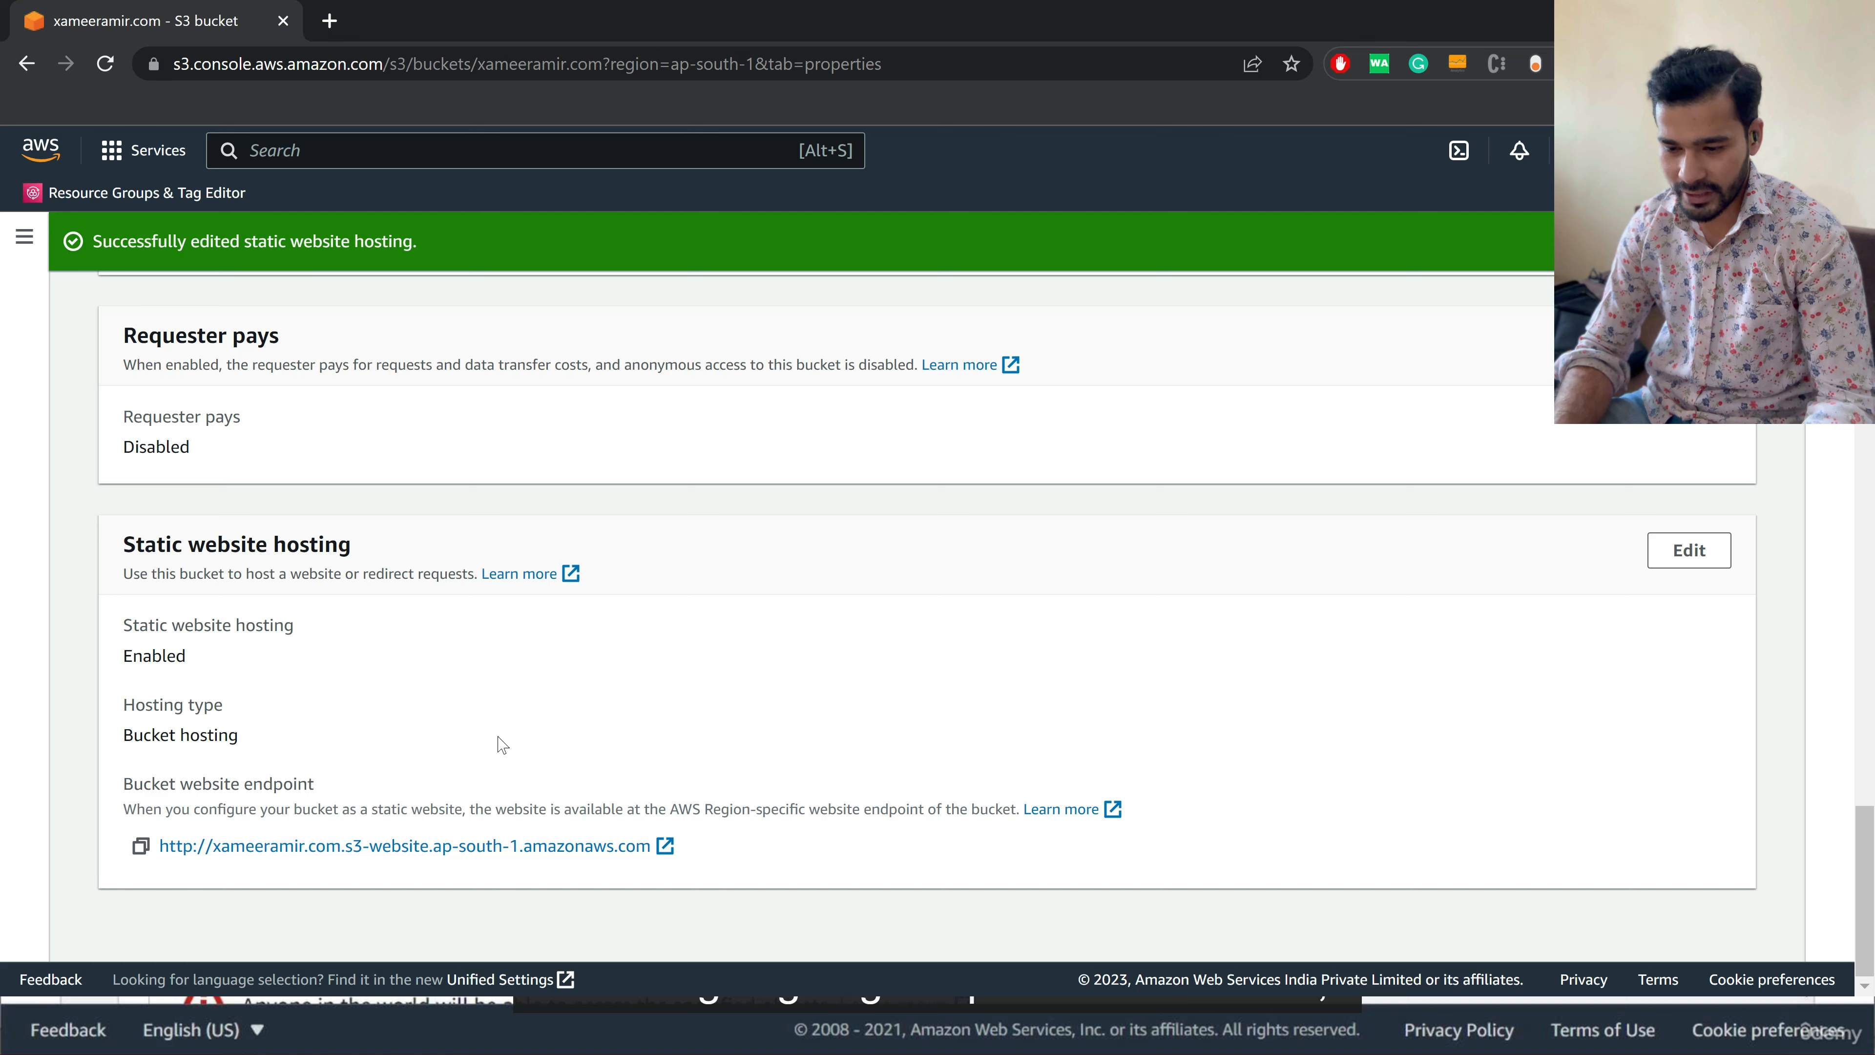
pyautogui.click(663, 850)
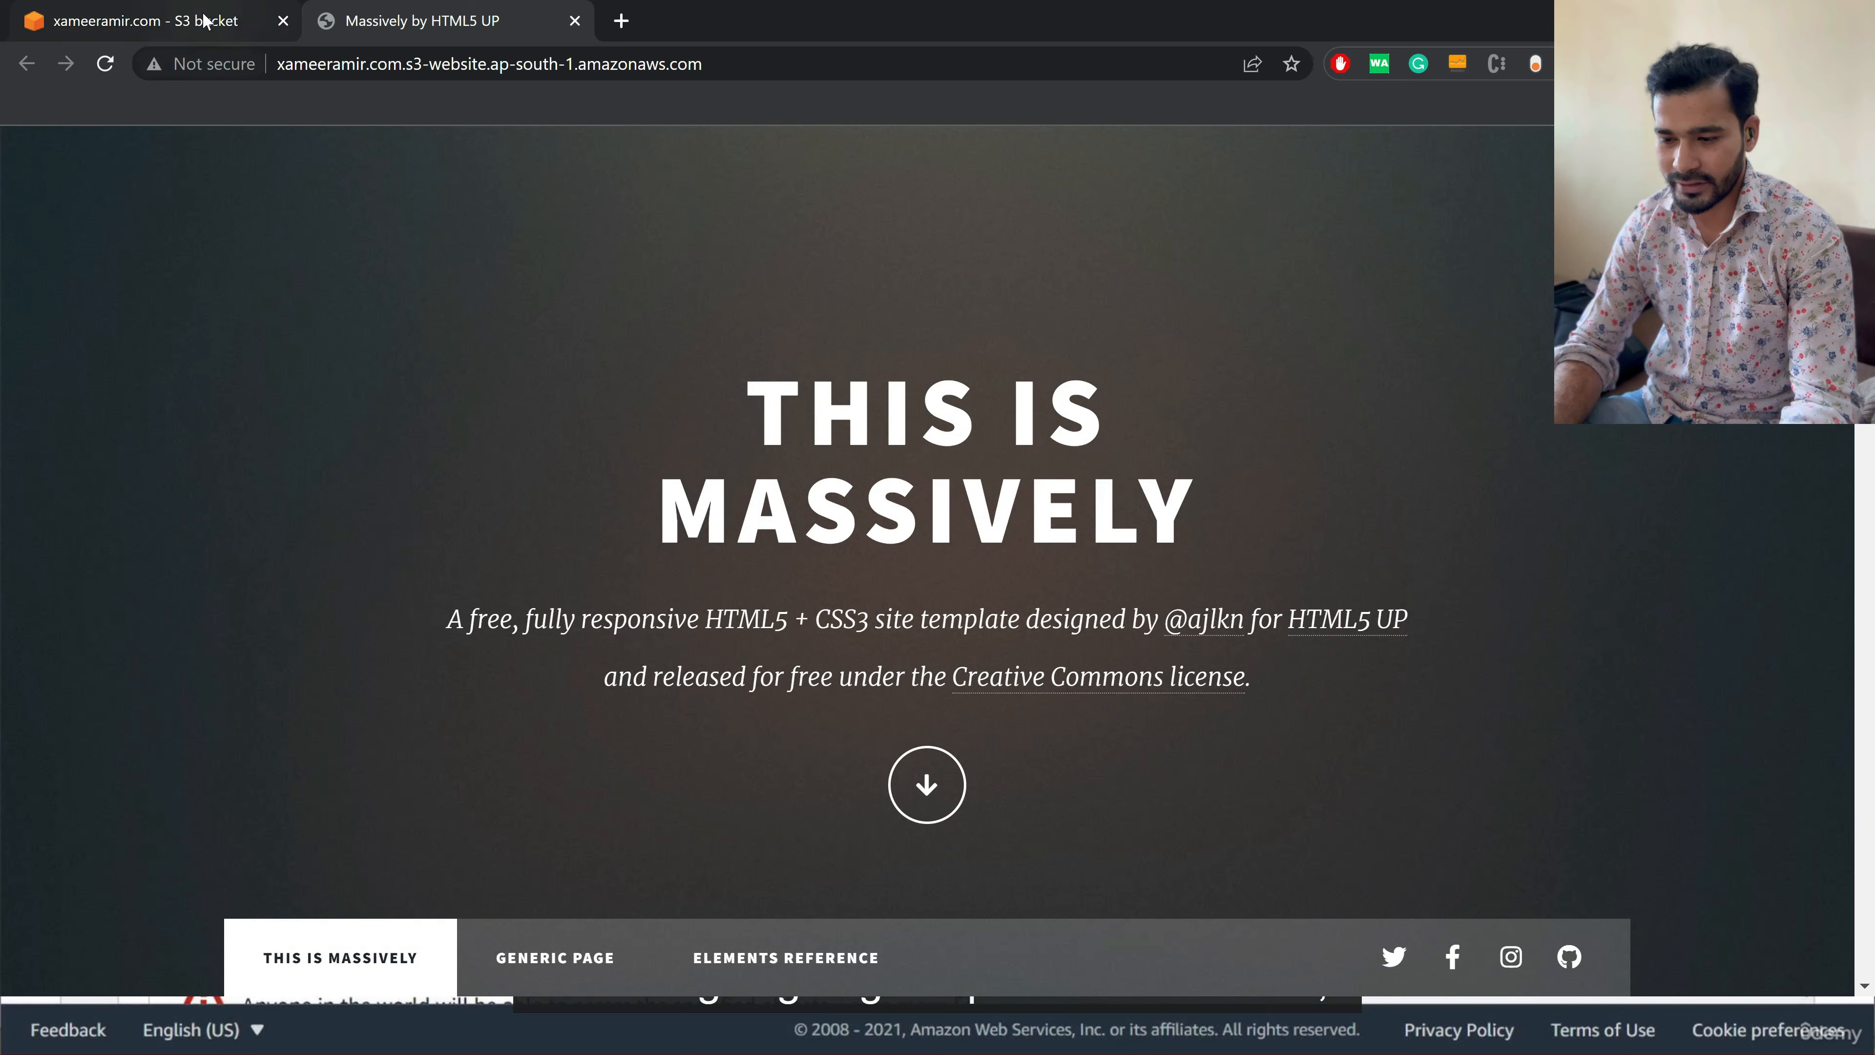
# - Return to the S3 console and review the files and folders listed among the xameeramir.com bucket's objects
pyautogui.click(147, 16)
pyautogui.scroll(10, 701, 554)
pyautogui.scroll(15, 701, 554)
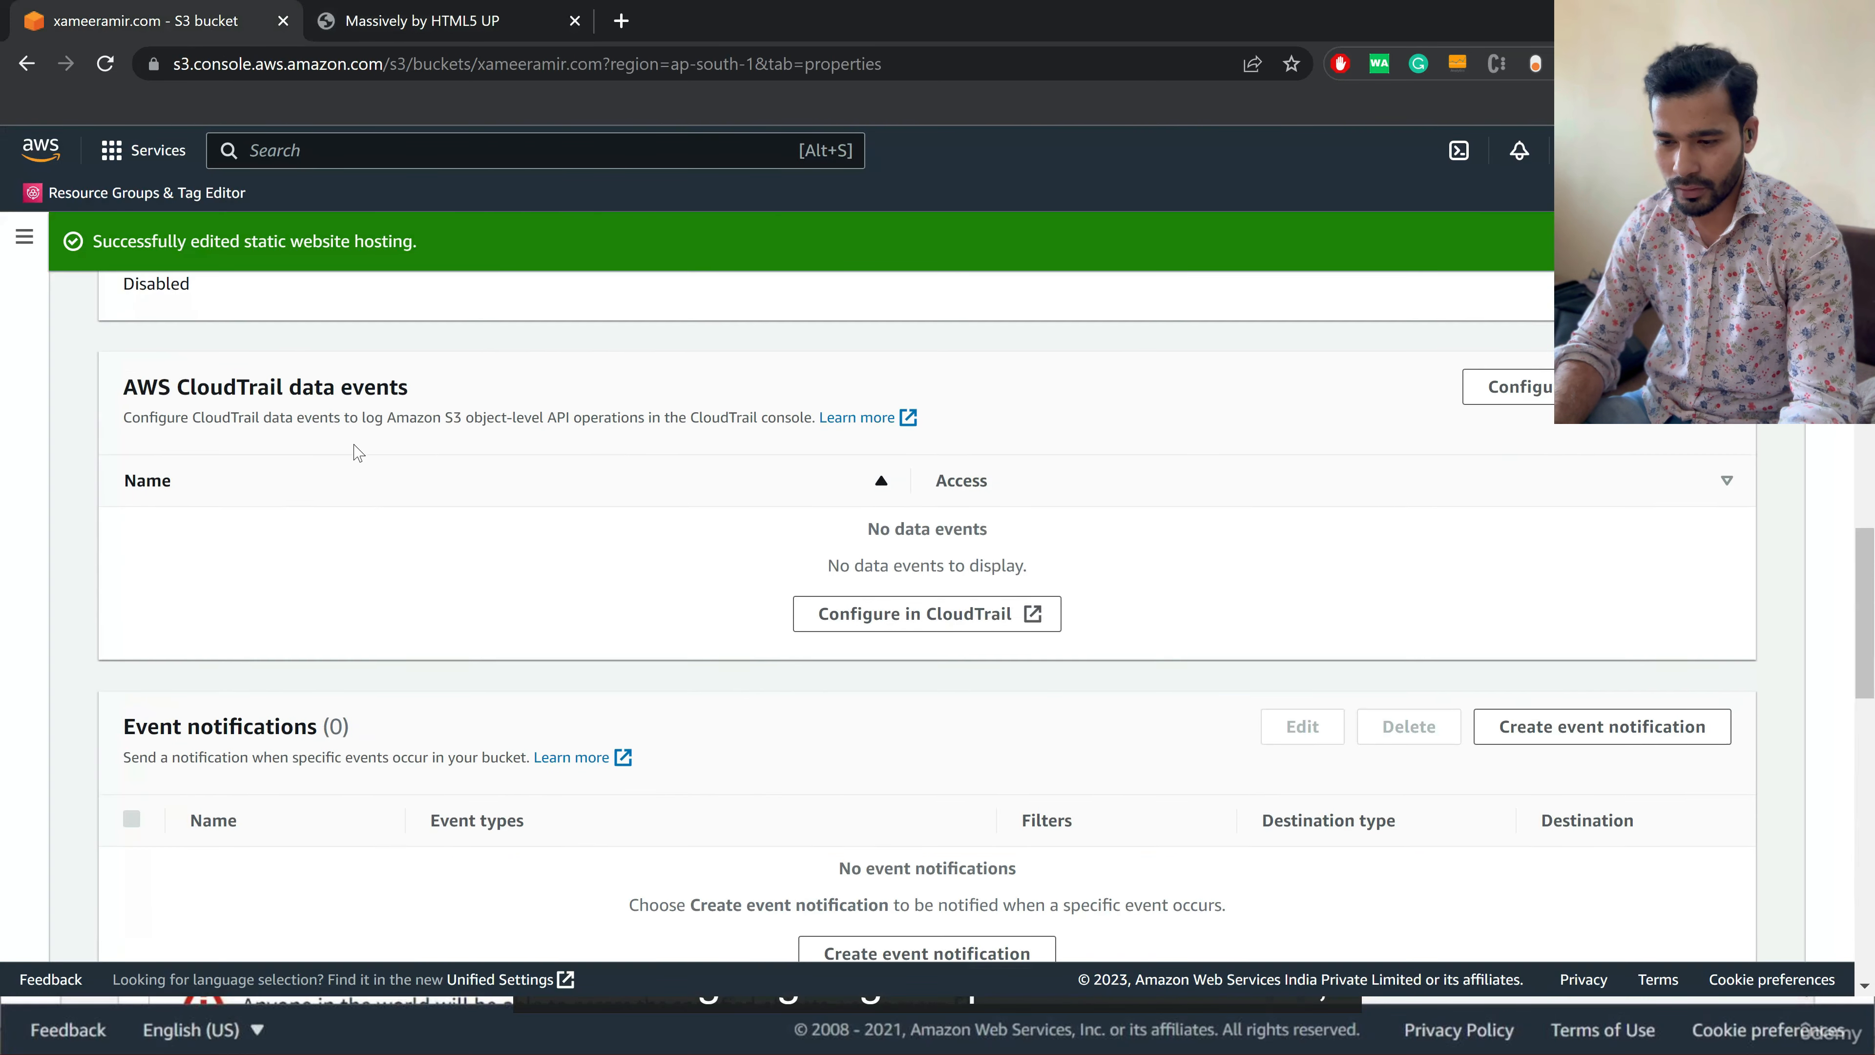
pyautogui.scroll(10, 200, 423)
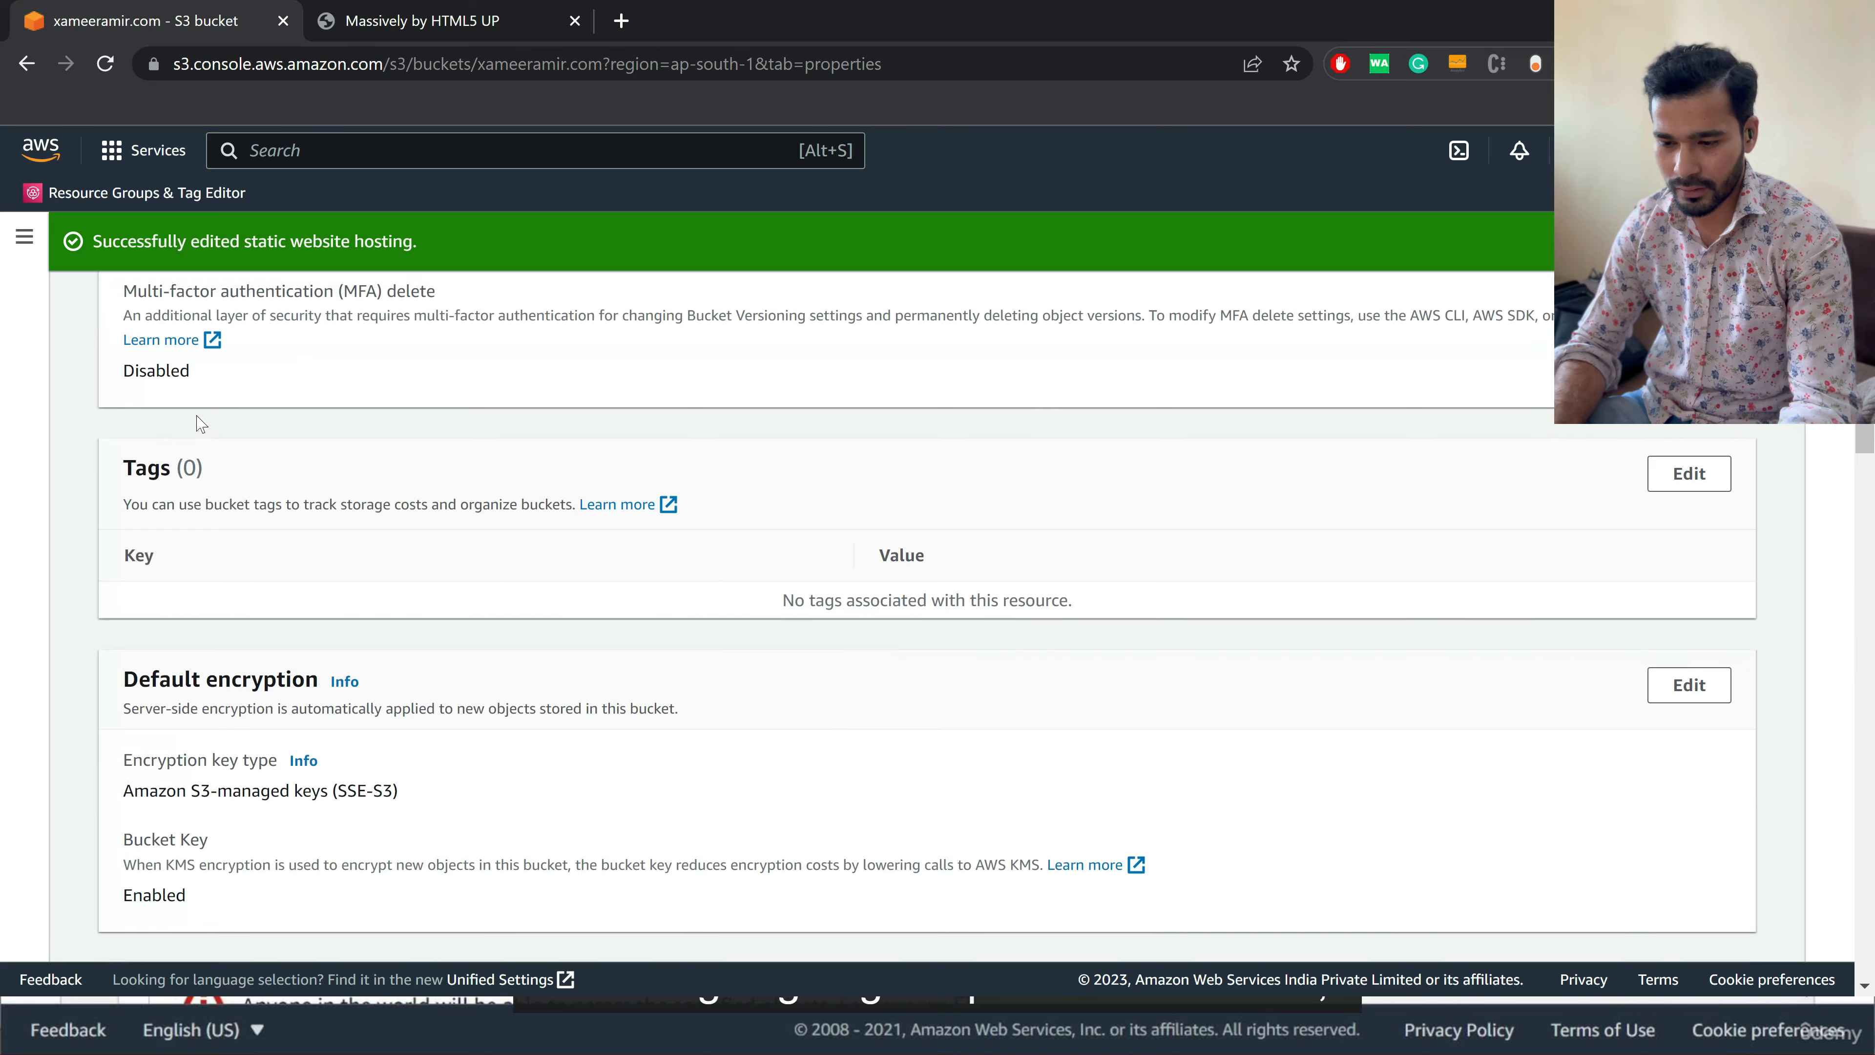
pyautogui.click(170, 455)
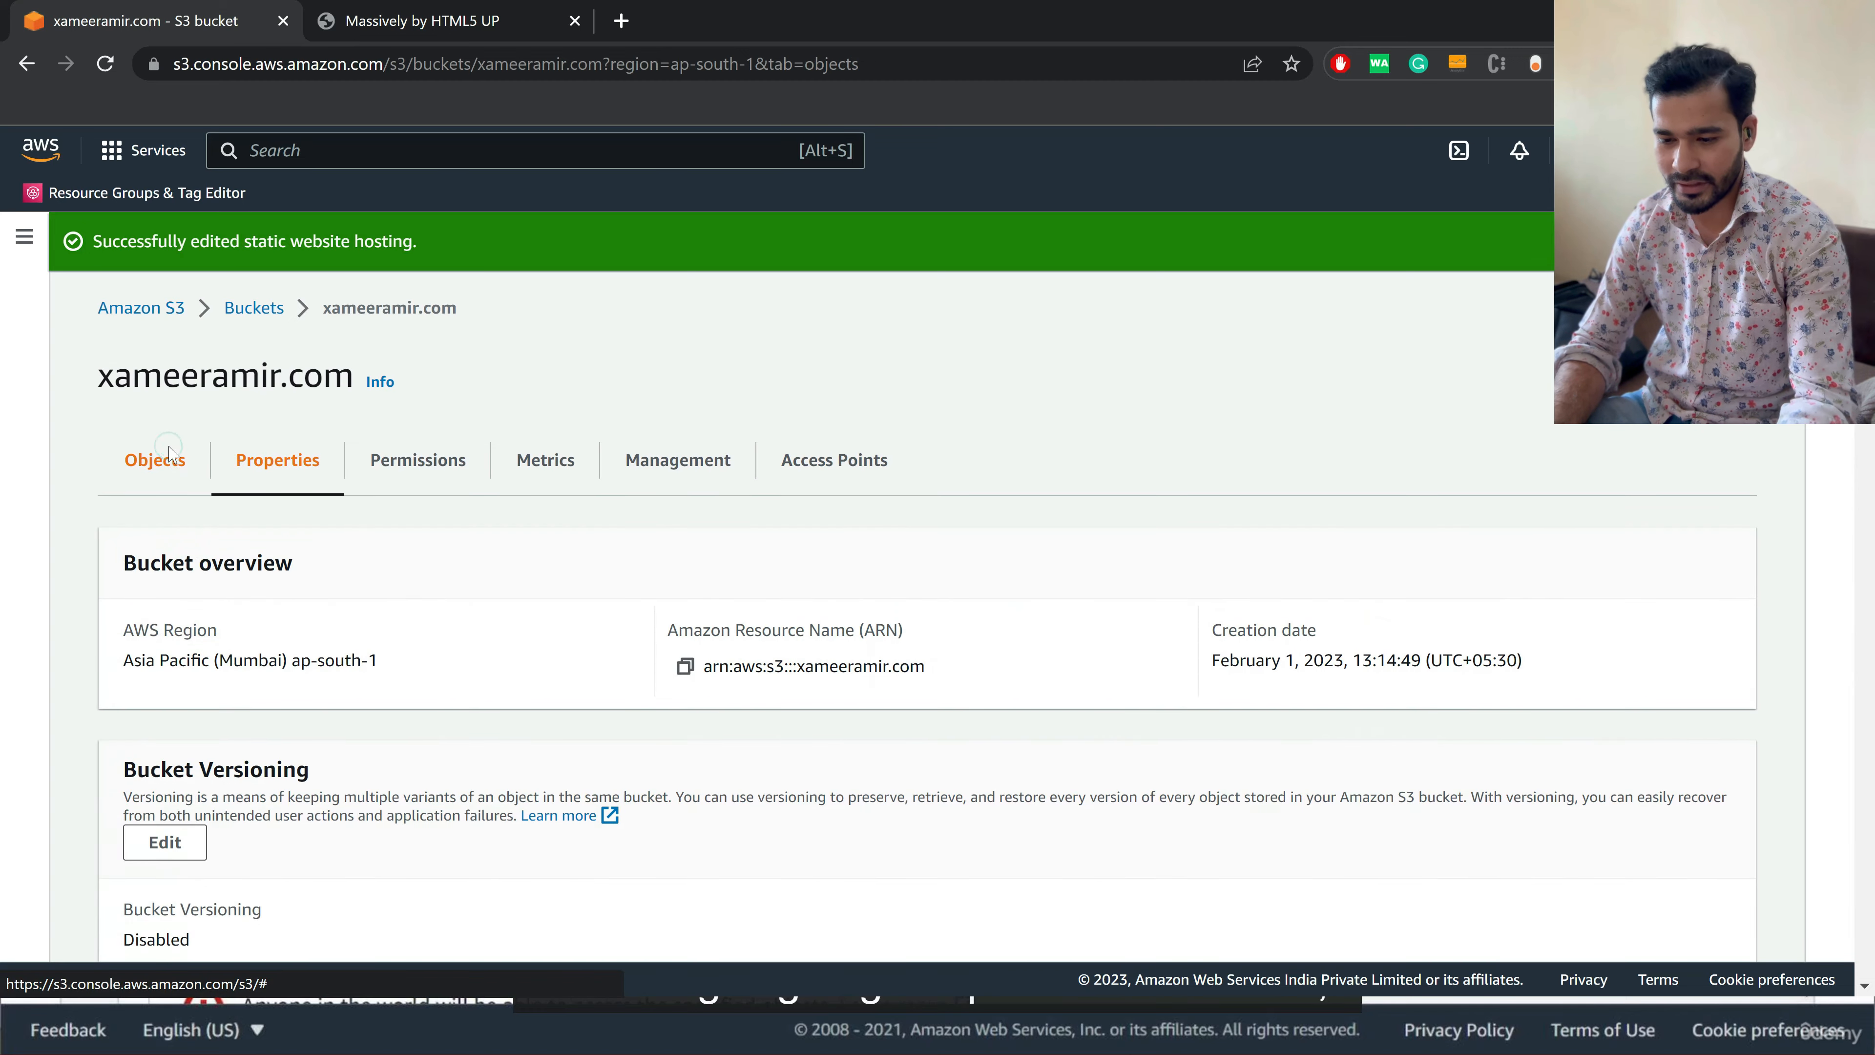
pyautogui.scroll(-1, 467, 876)
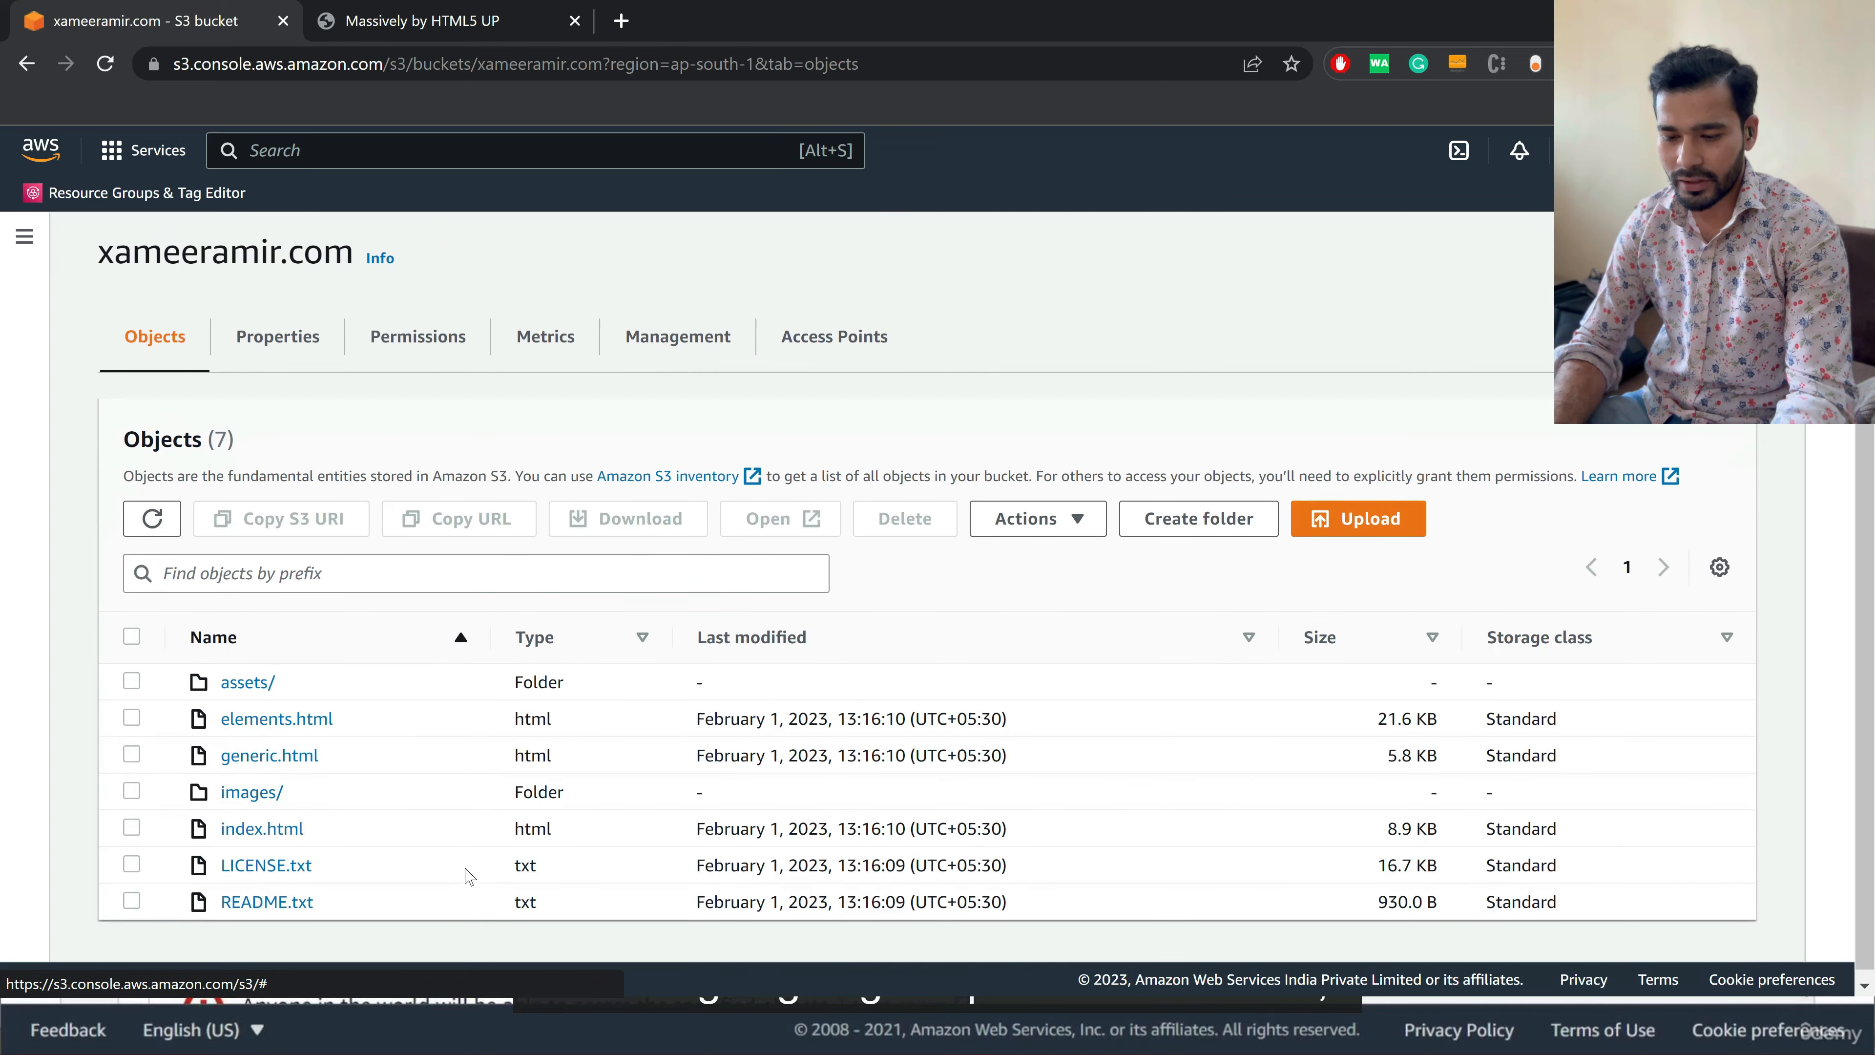
# - Look at the hosted website again, view the contents of the xameeramir.com bucket, and return to the bucket list
pyautogui.hotkey('ctrl', 'Tab')
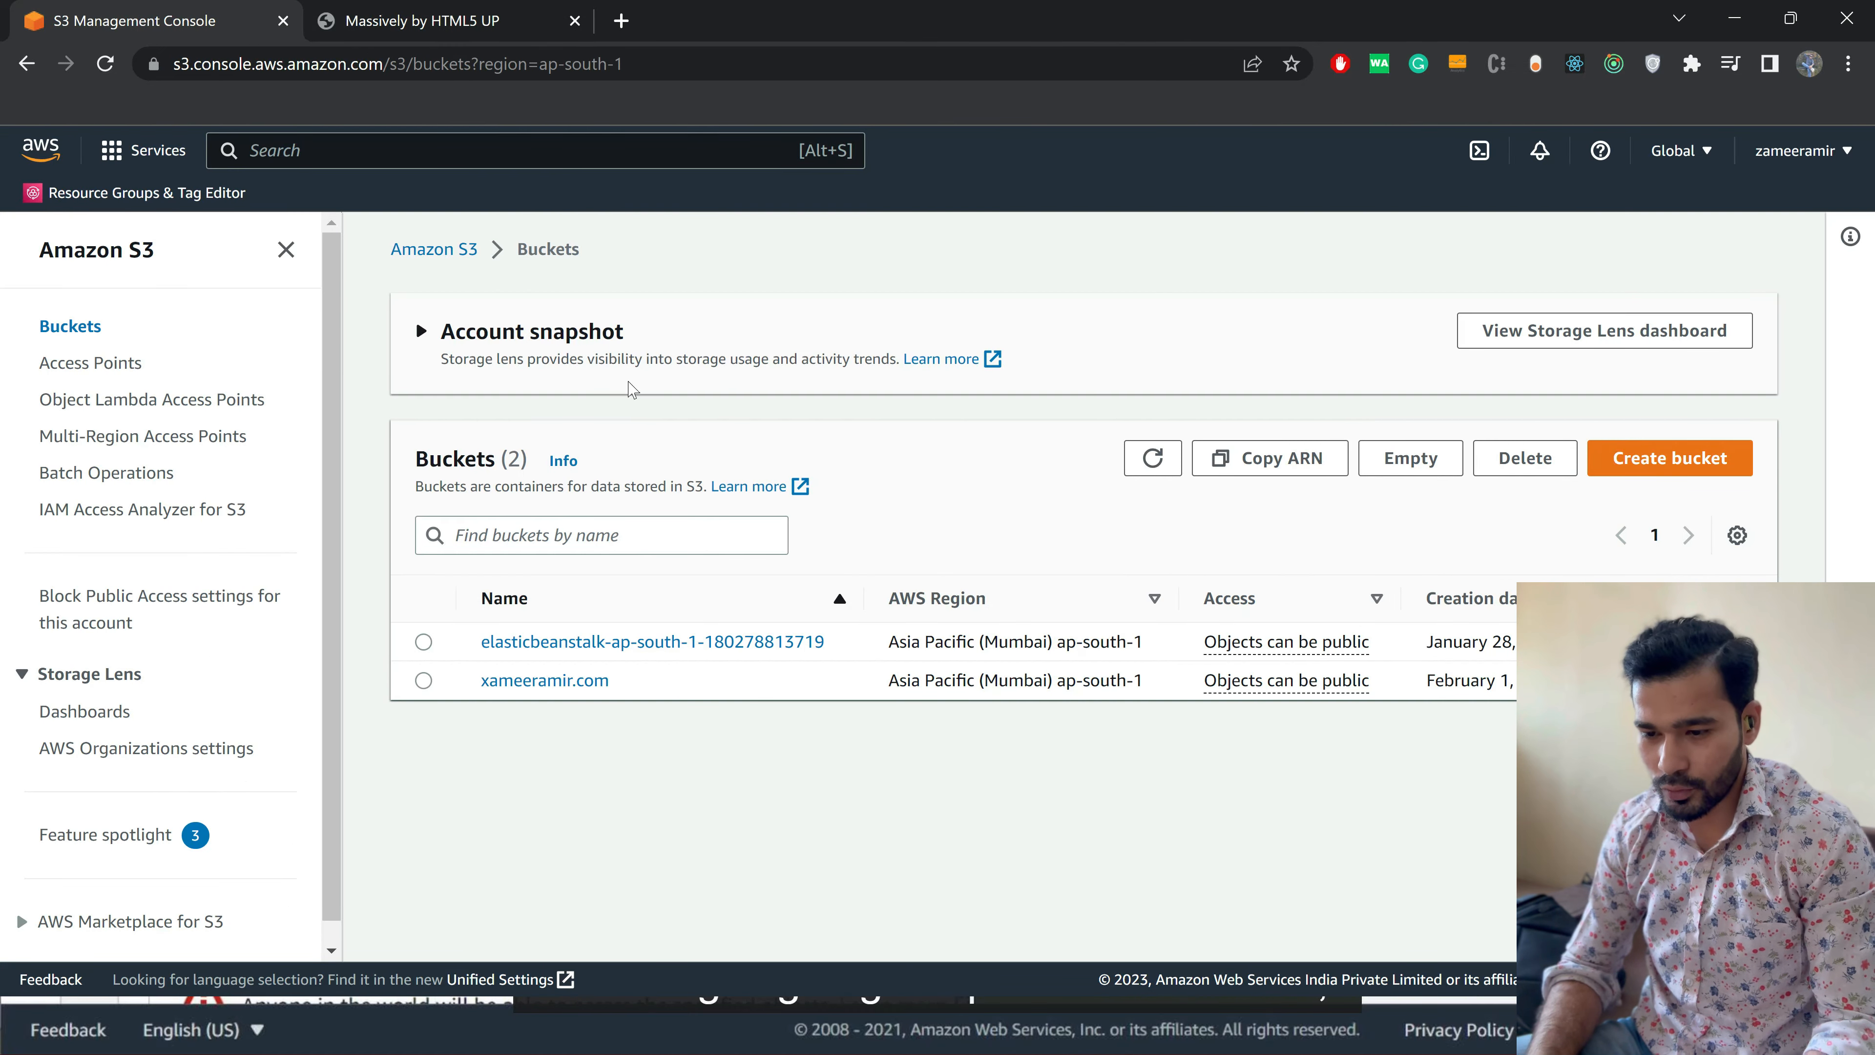
pyautogui.hotkey('ctrl', 'Tab')
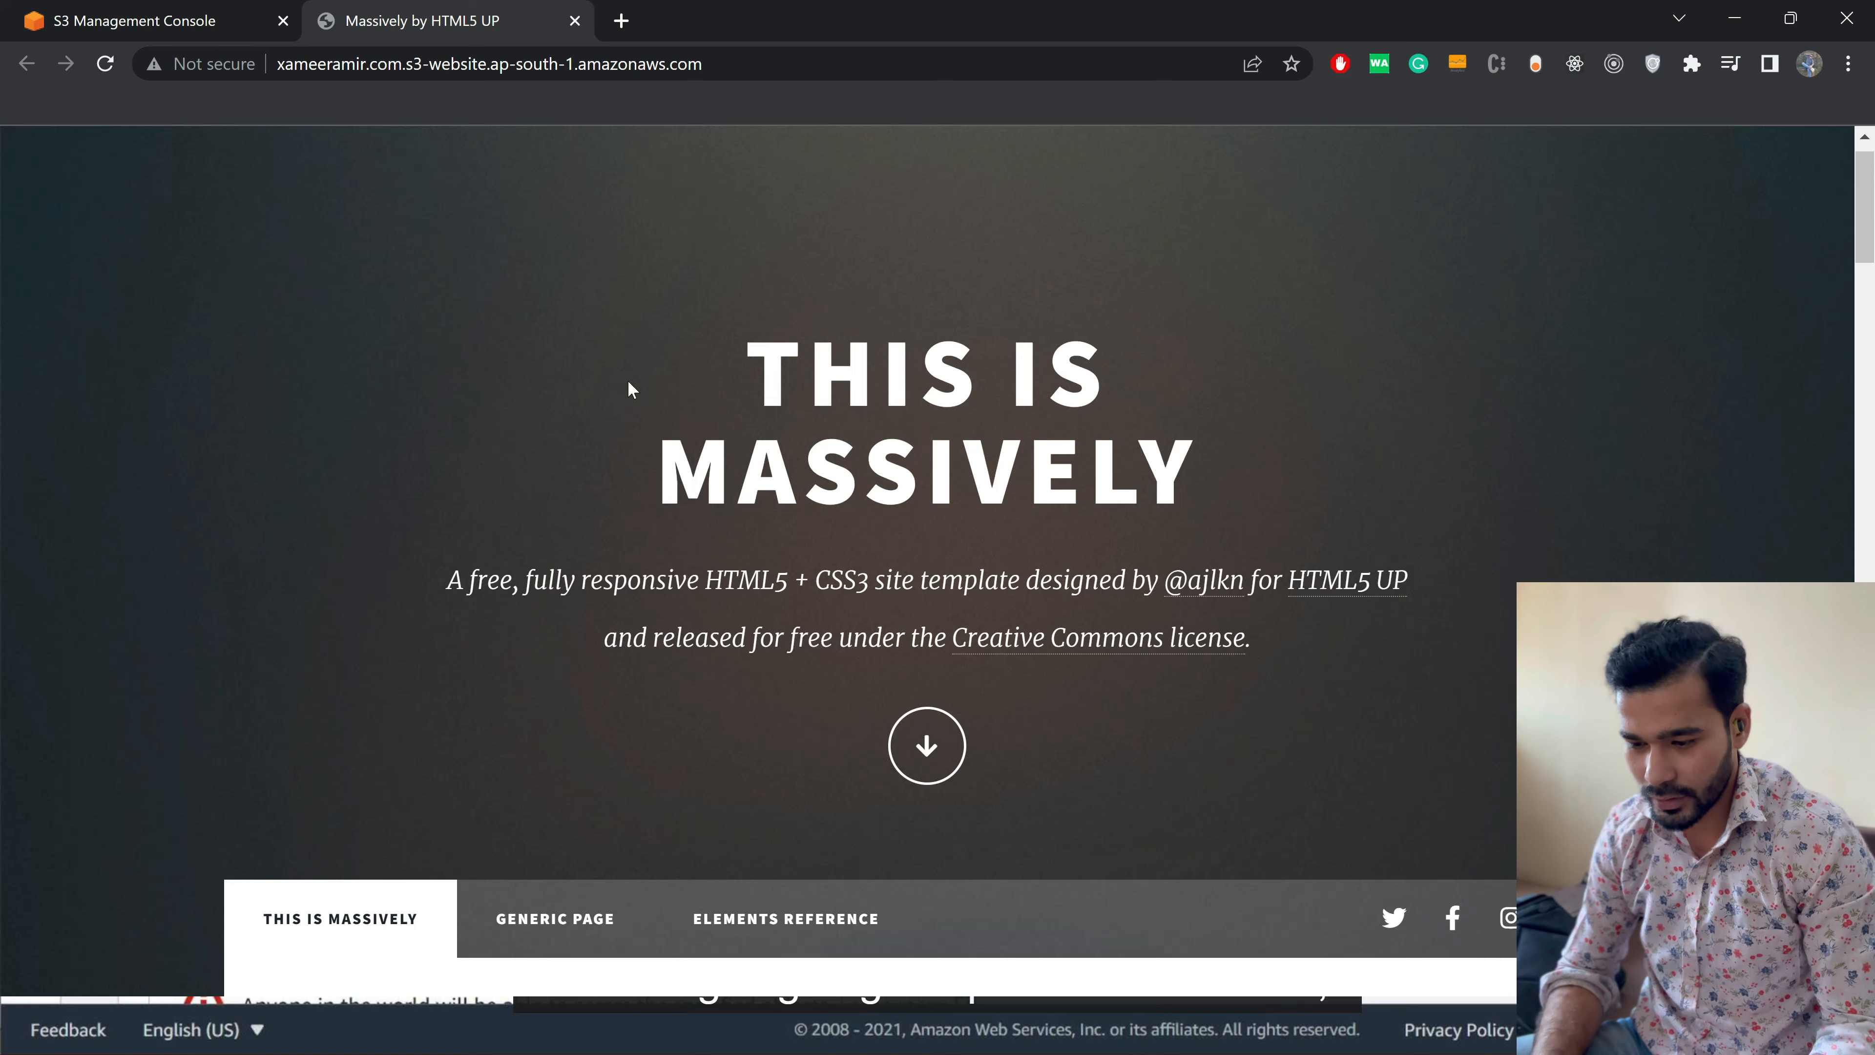
pyautogui.hotkey('ctrl', 'shift', 'Tab')
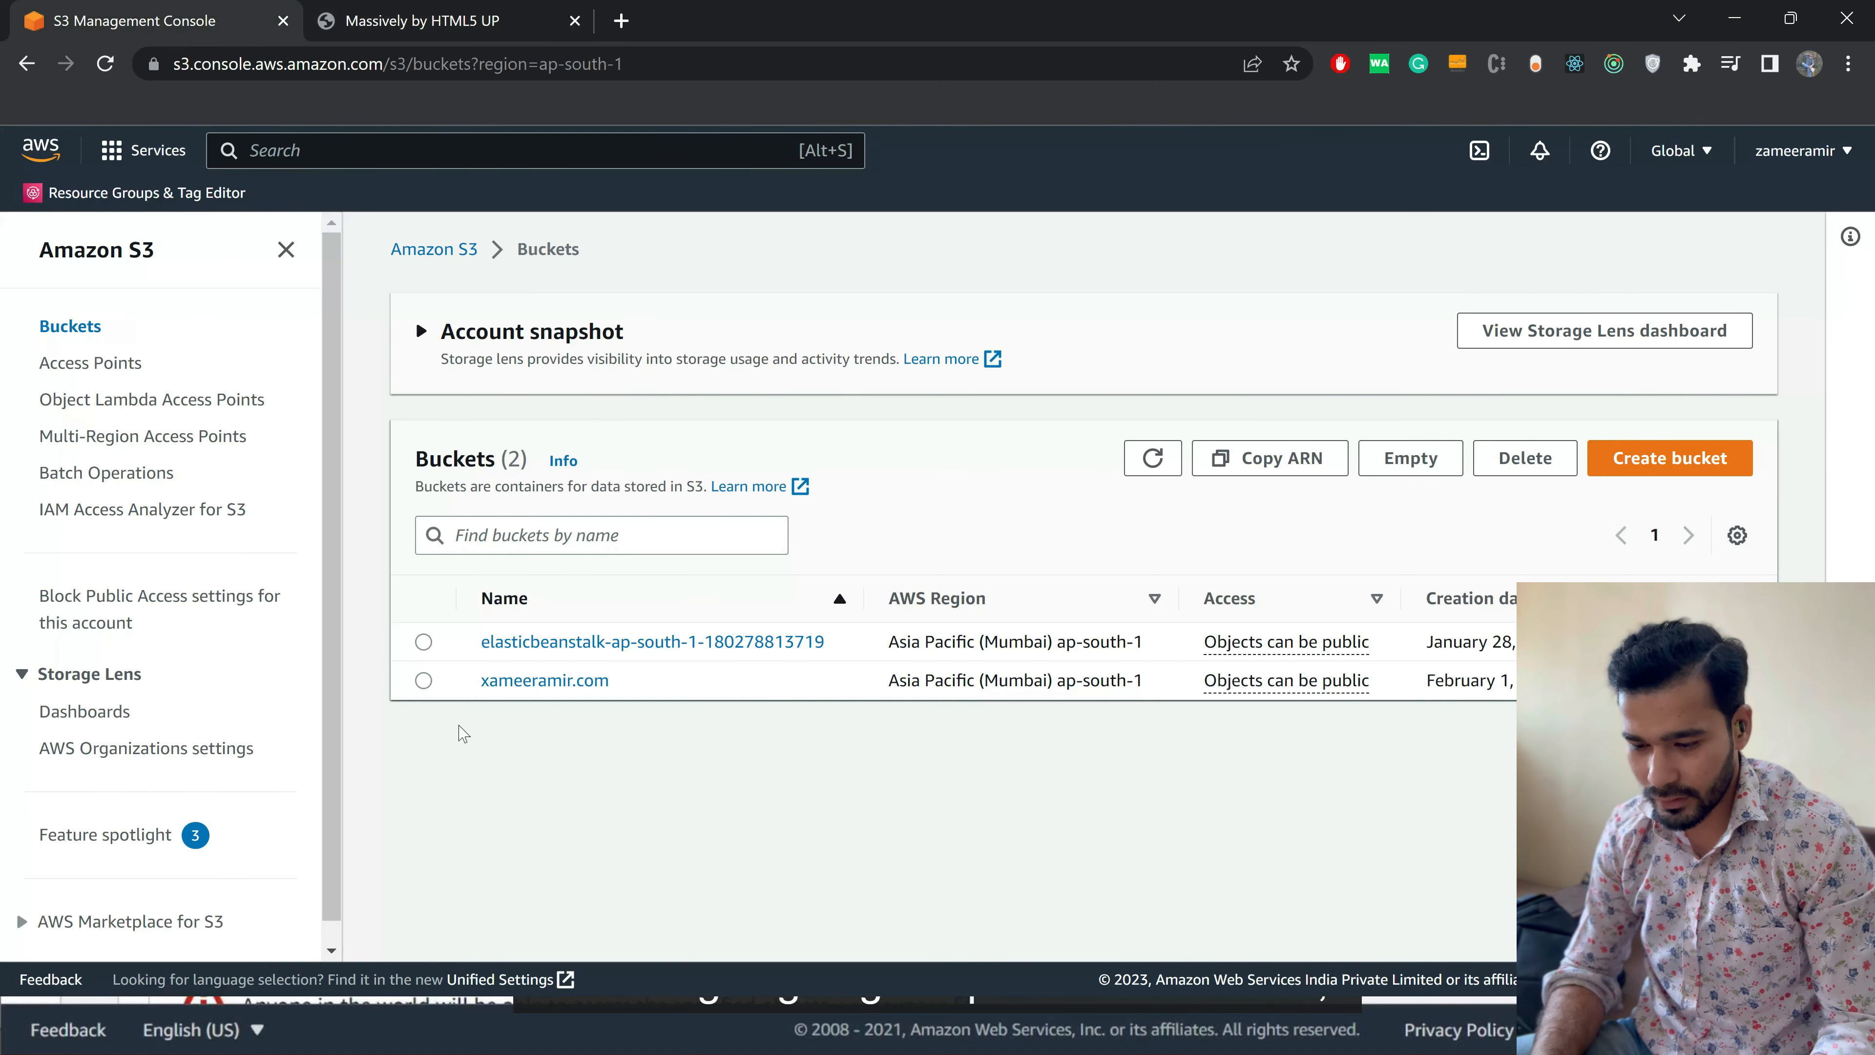
pyautogui.click(423, 680)
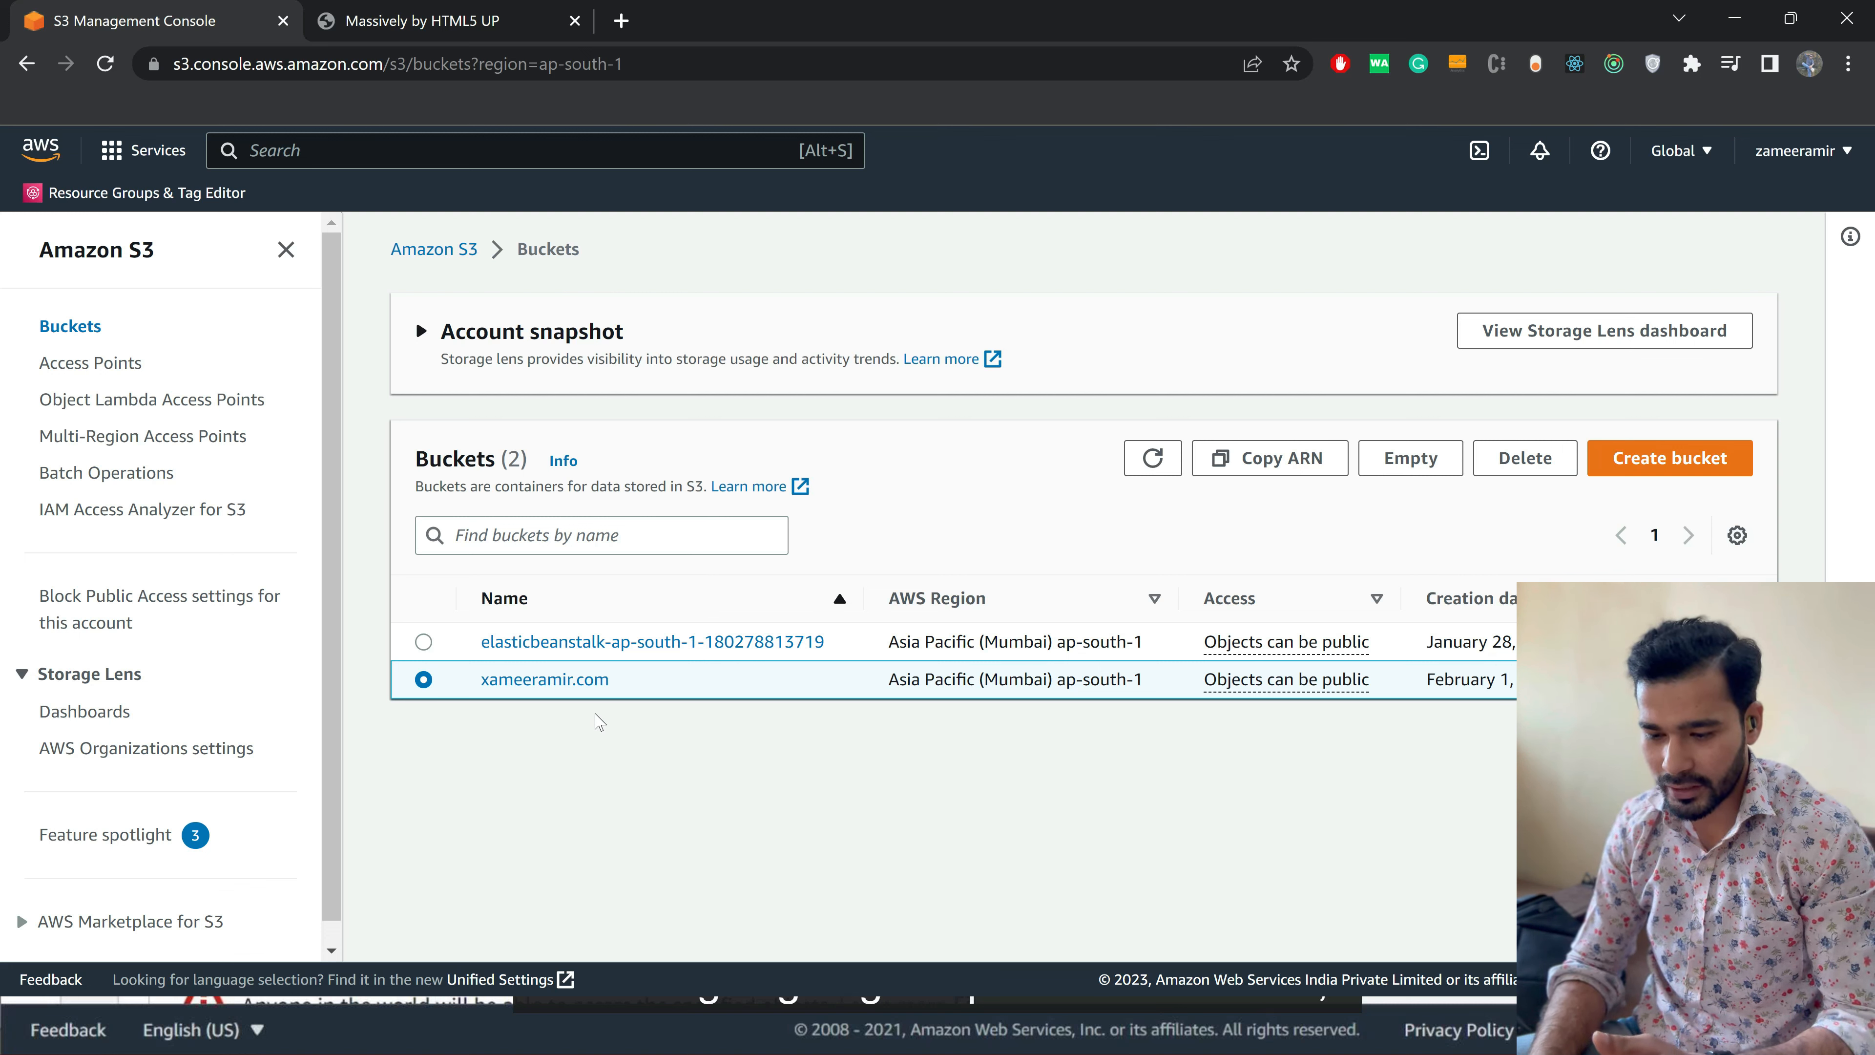
pyautogui.click(542, 680)
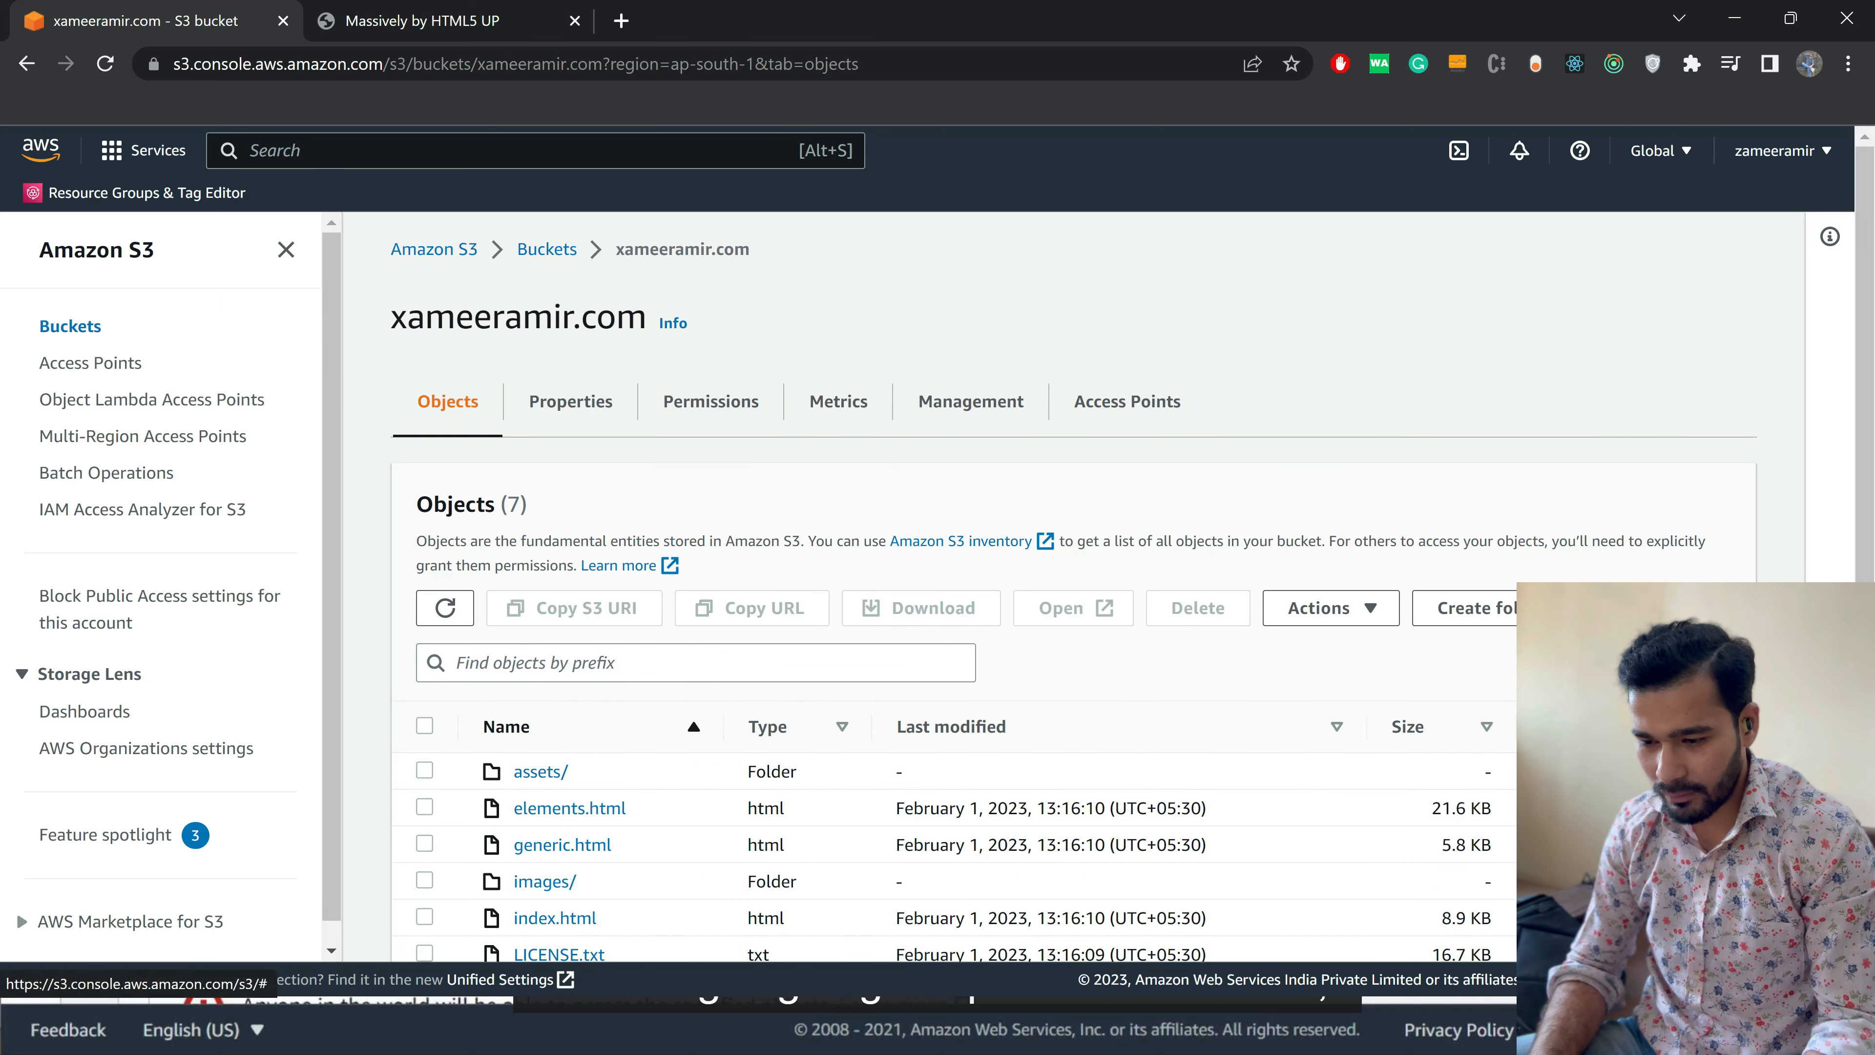
pyautogui.click(546, 249)
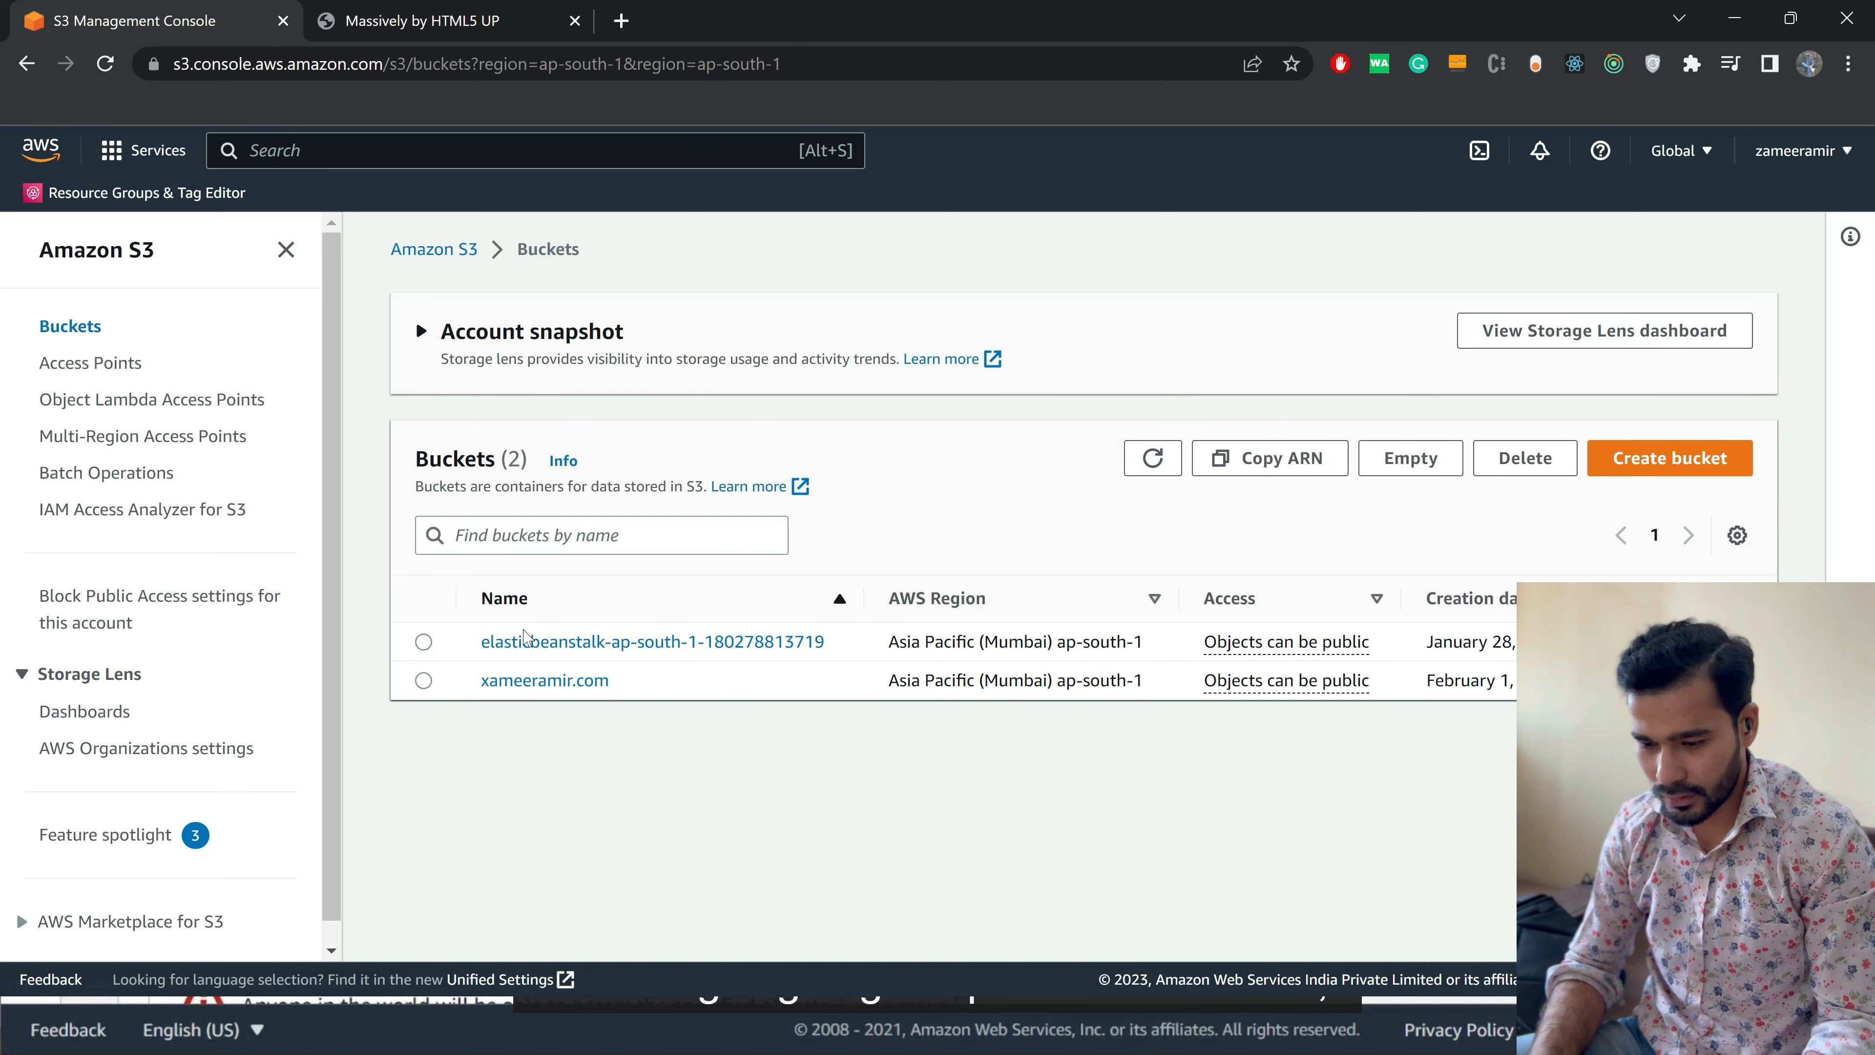
# - Empty the xameeramir.com bucket, confirming the removal of all its objects with the text "permanently delete"
pyautogui.click(423, 680)
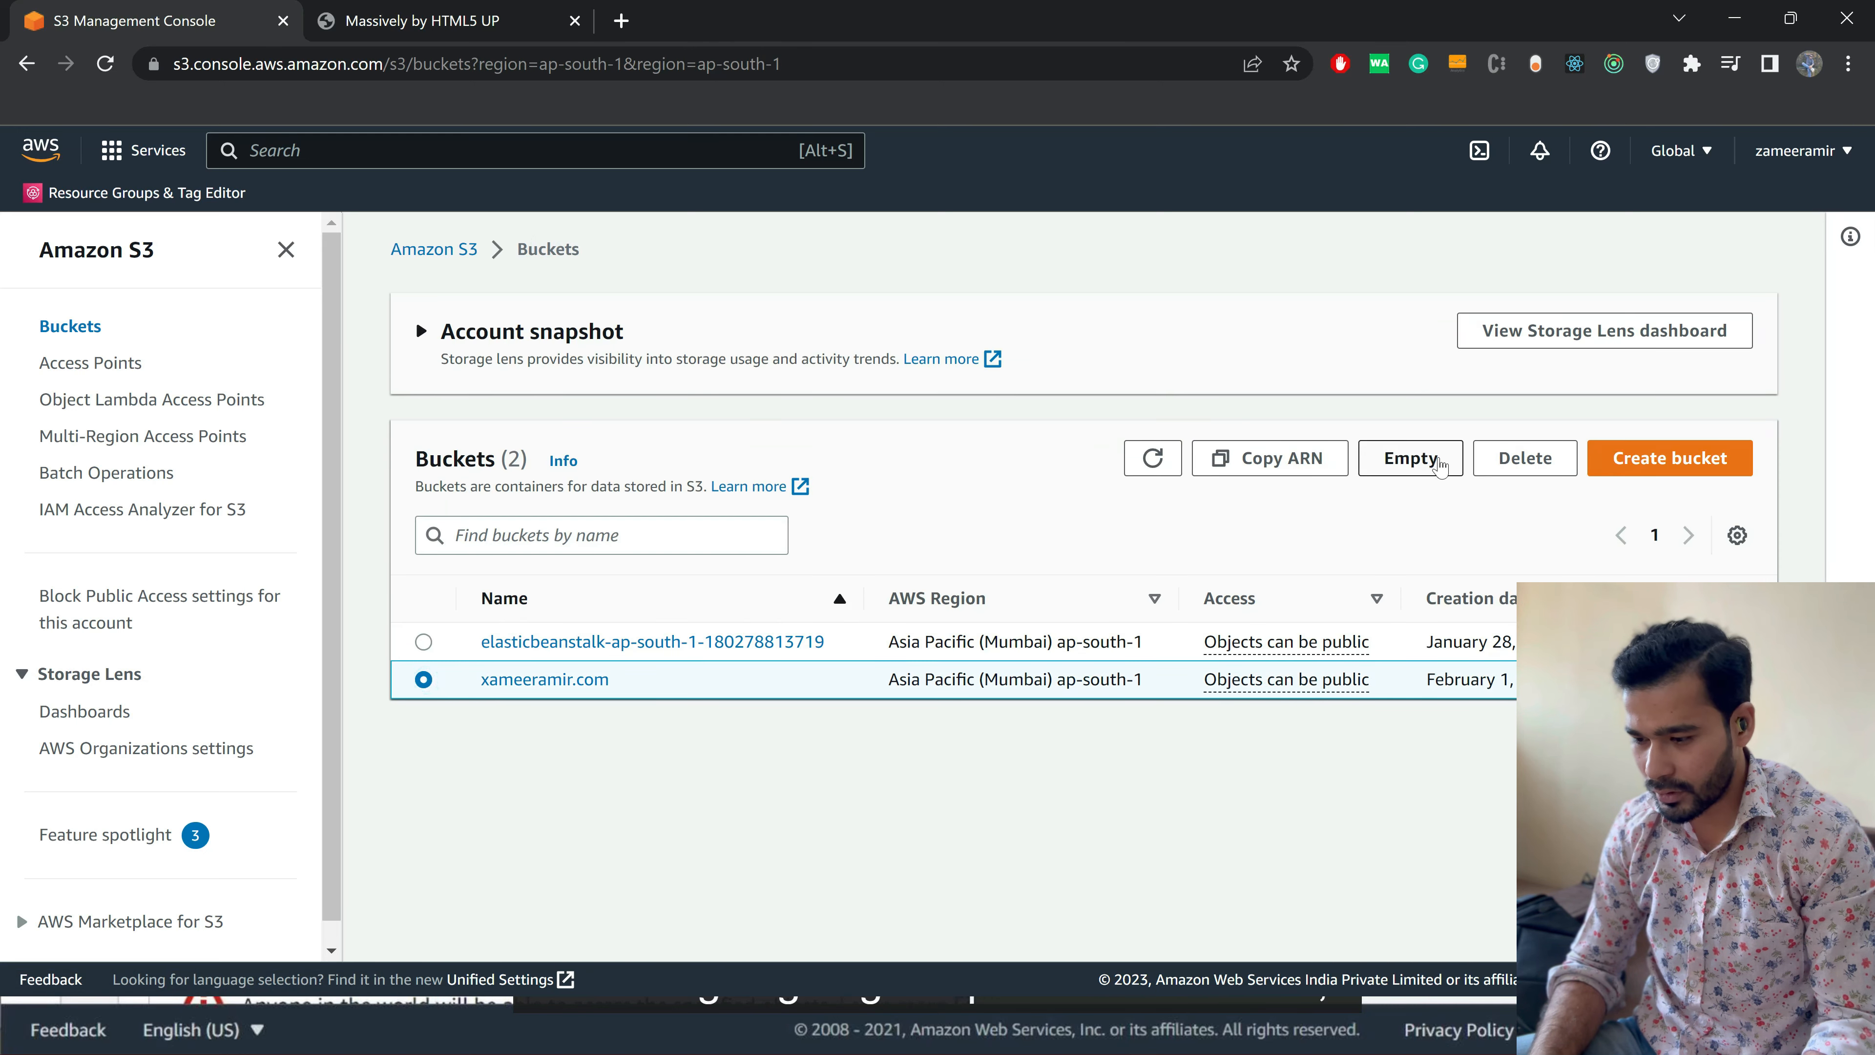
pyautogui.click(1436, 459)
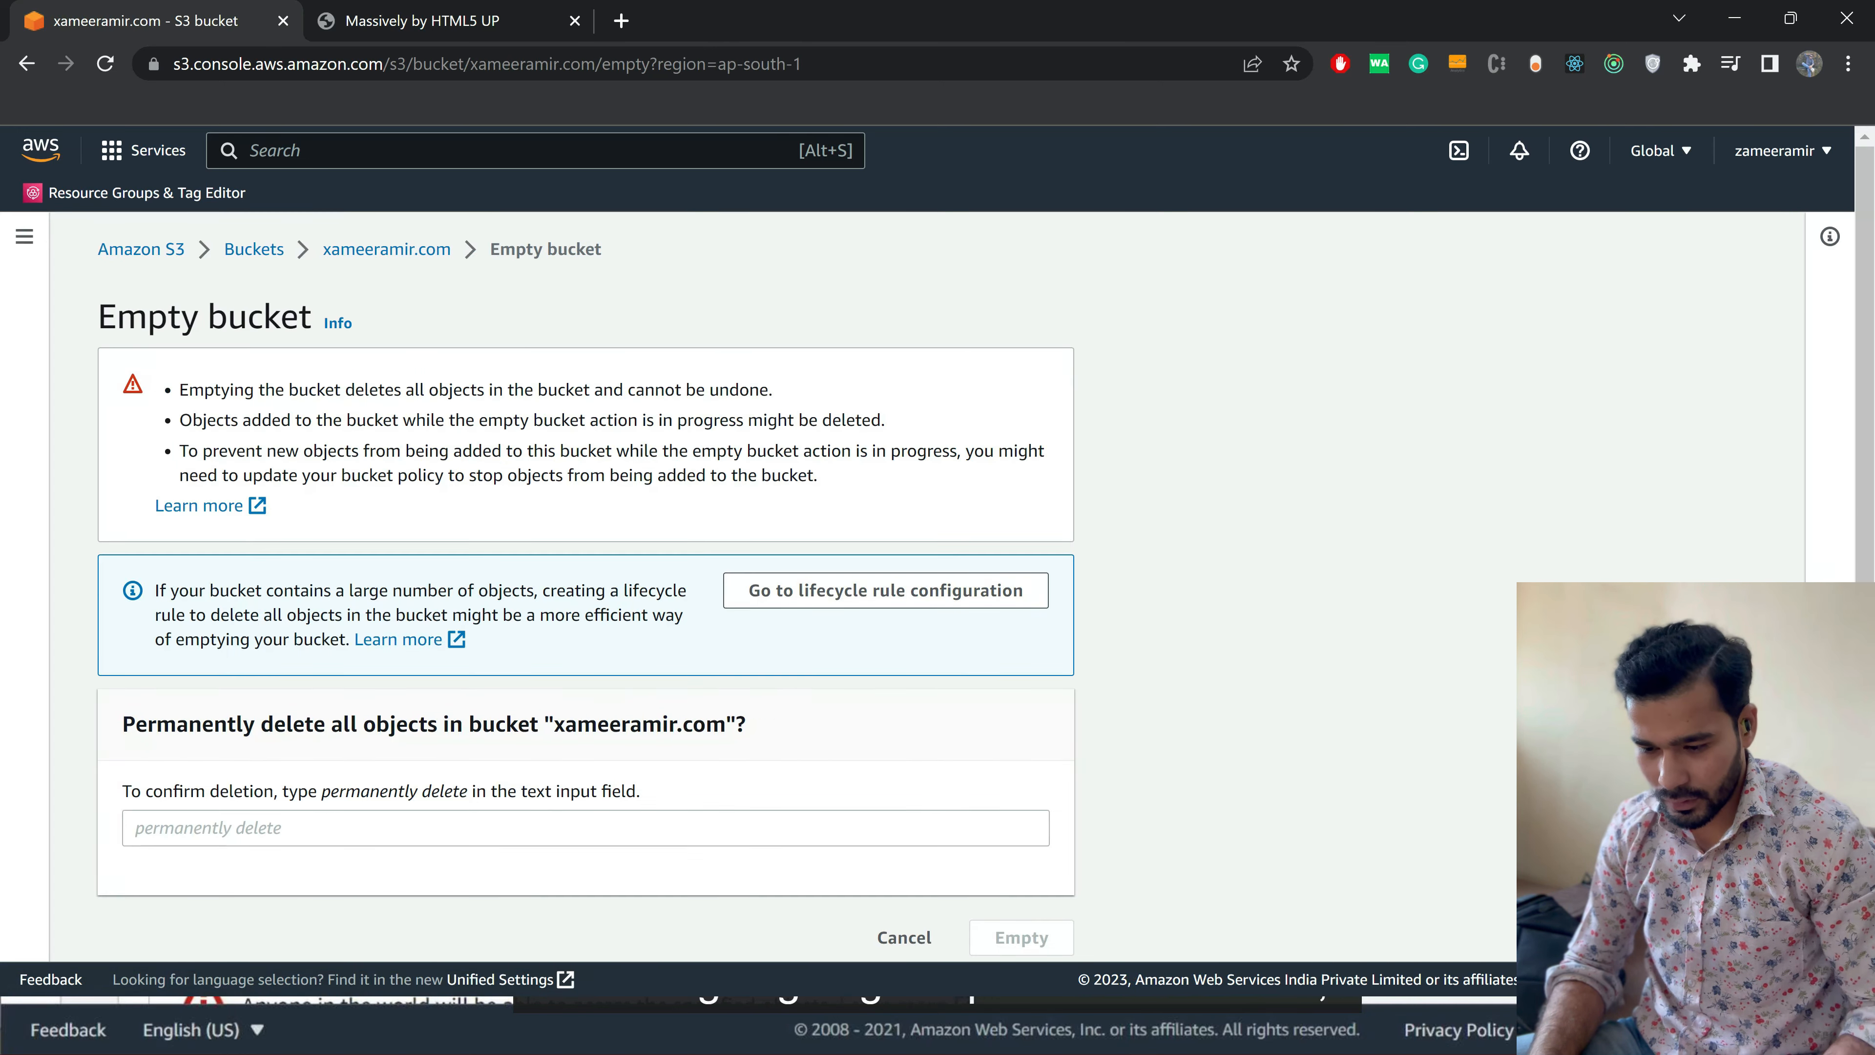
pyautogui.moveTo(468, 796); pyautogui.dragTo(322, 795)
pyautogui.hotkey('ctrl', 'c')
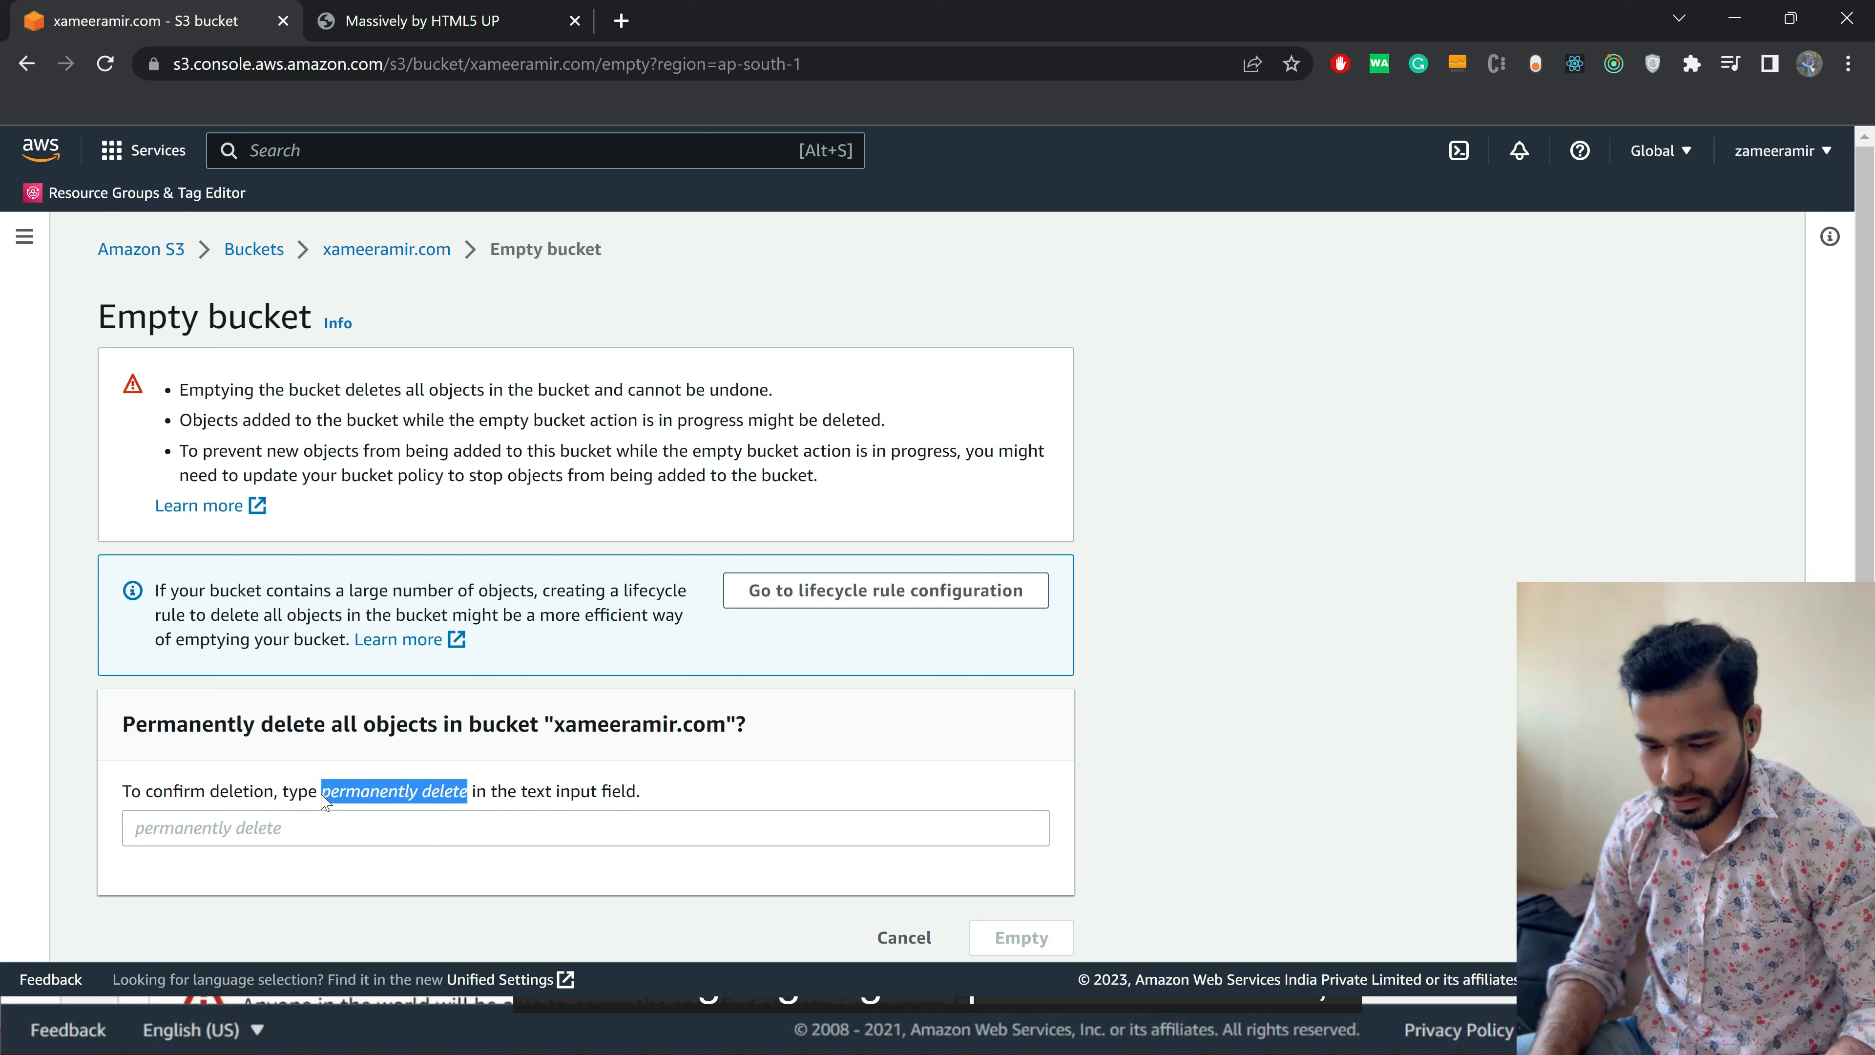
pyautogui.click(290, 829)
pyautogui.hotkey('ctrl', 'v')
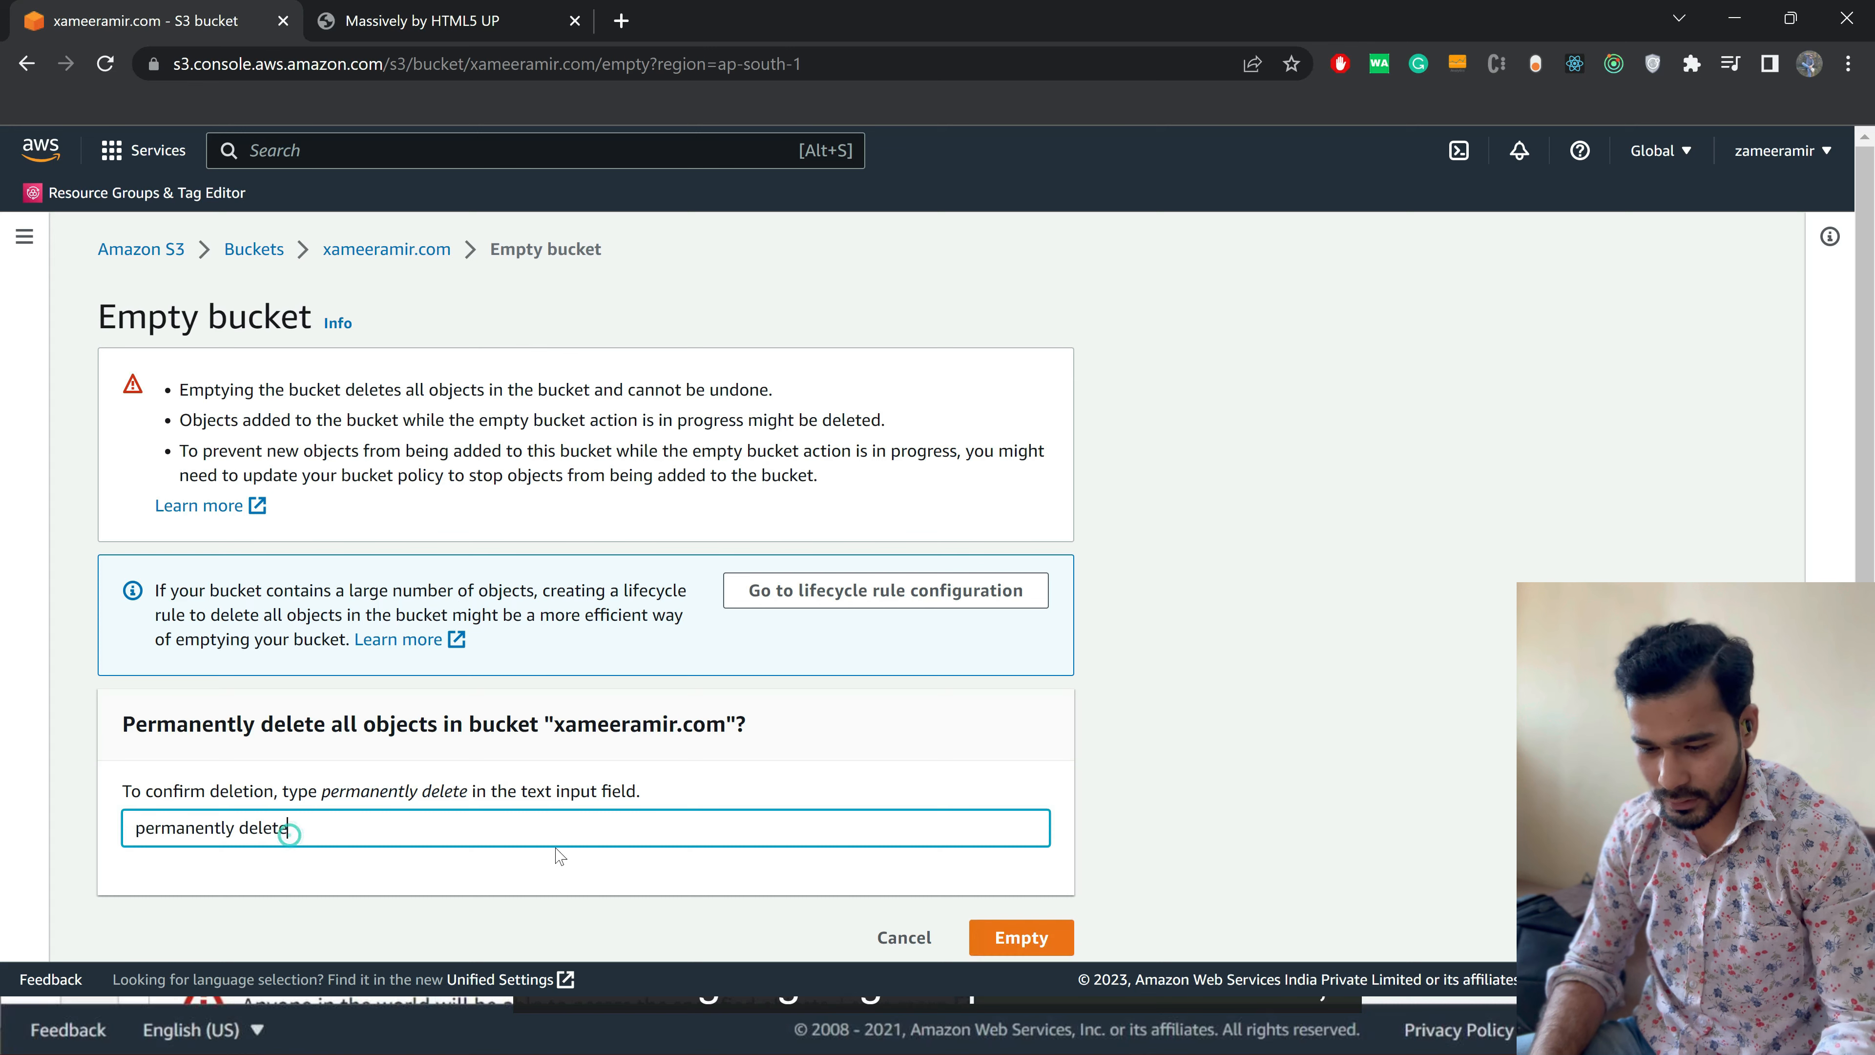
pyautogui.click(1038, 927)
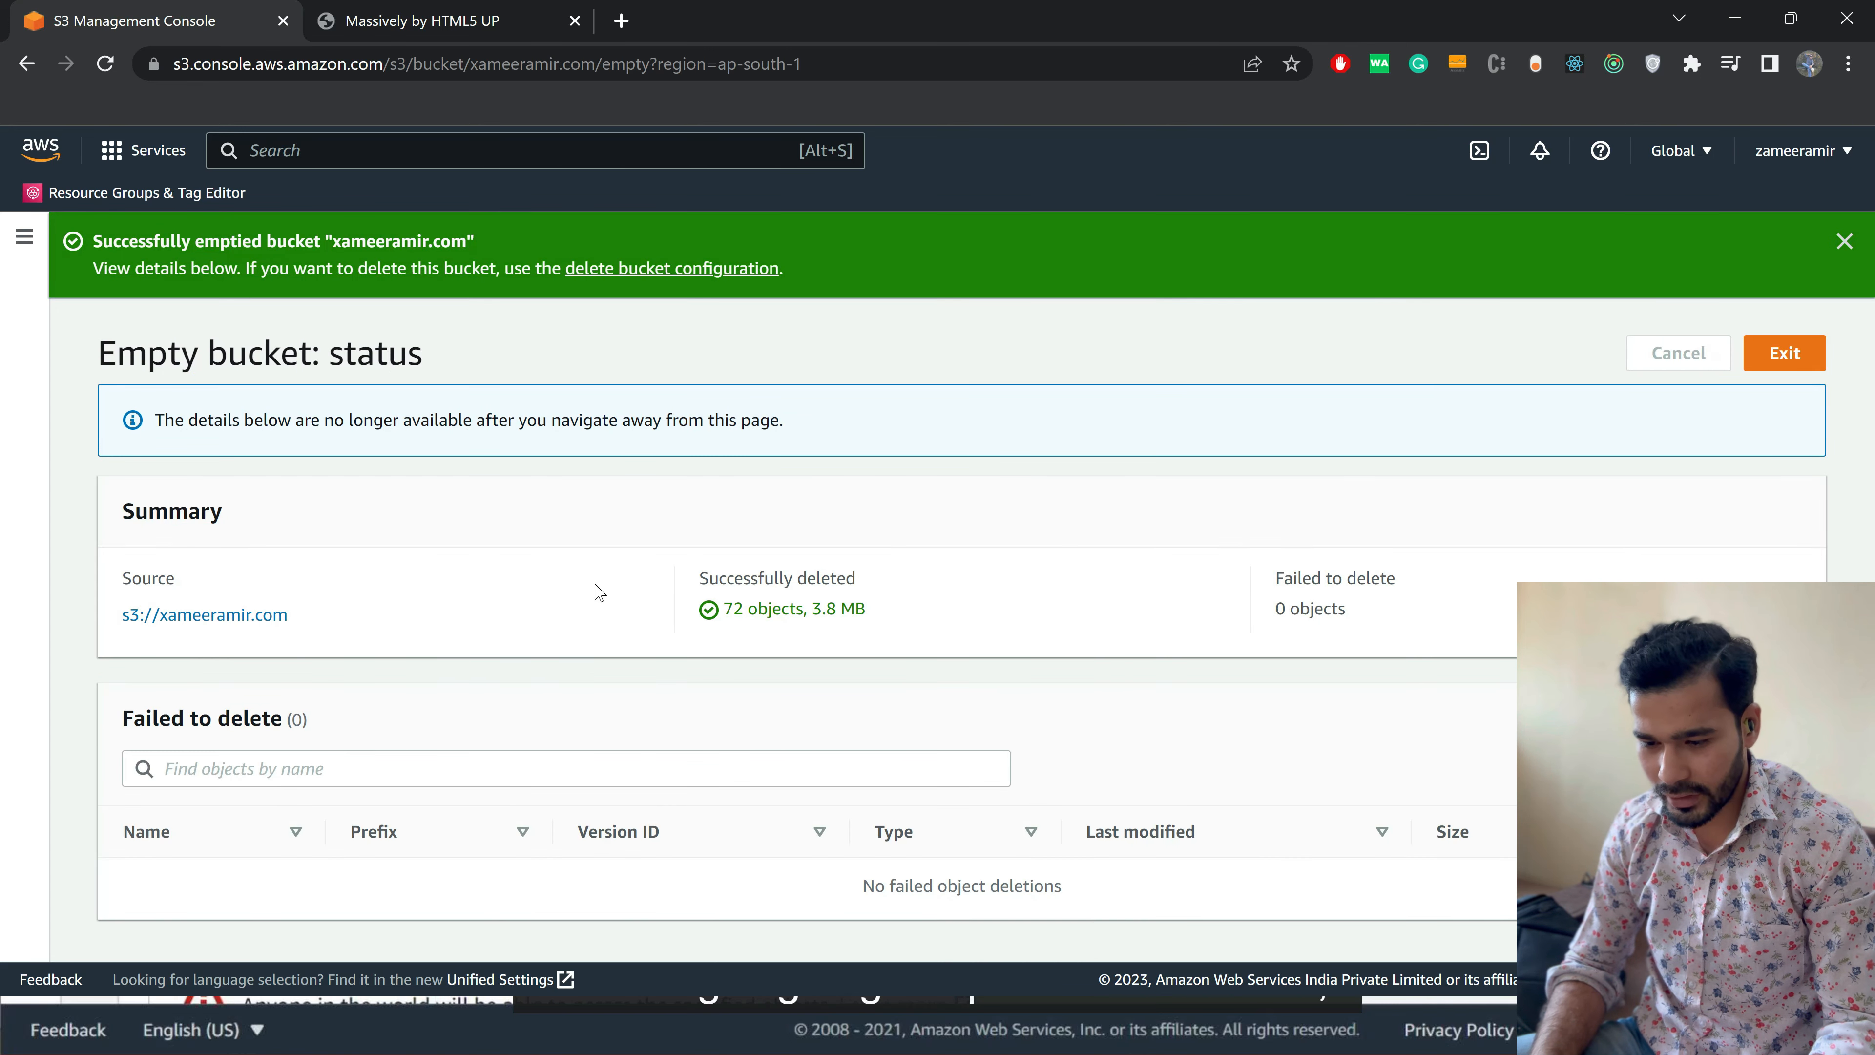
# - Exit the empty-bucket status page and delete the xameeramir.com bucket, confirming the deletion with the bucket name "xameeramir.com"
pyautogui.click(1772, 371)
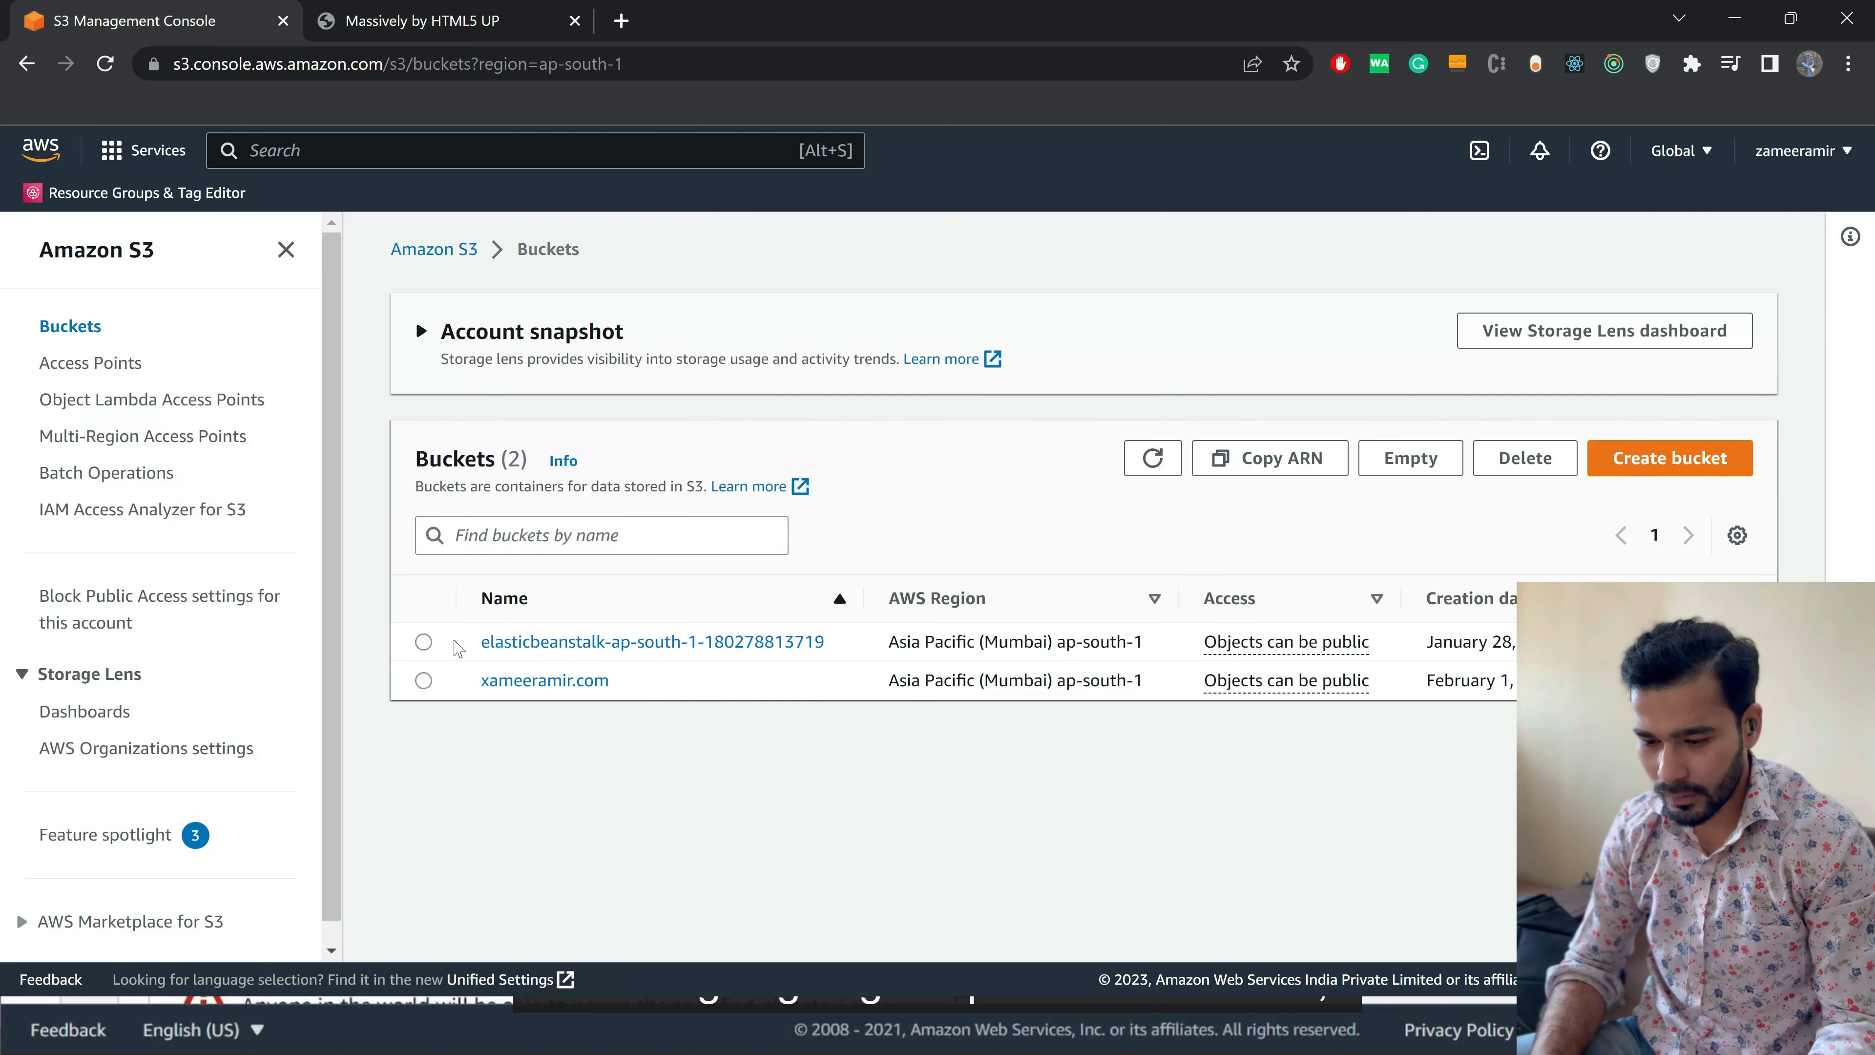
pyautogui.click(421, 680)
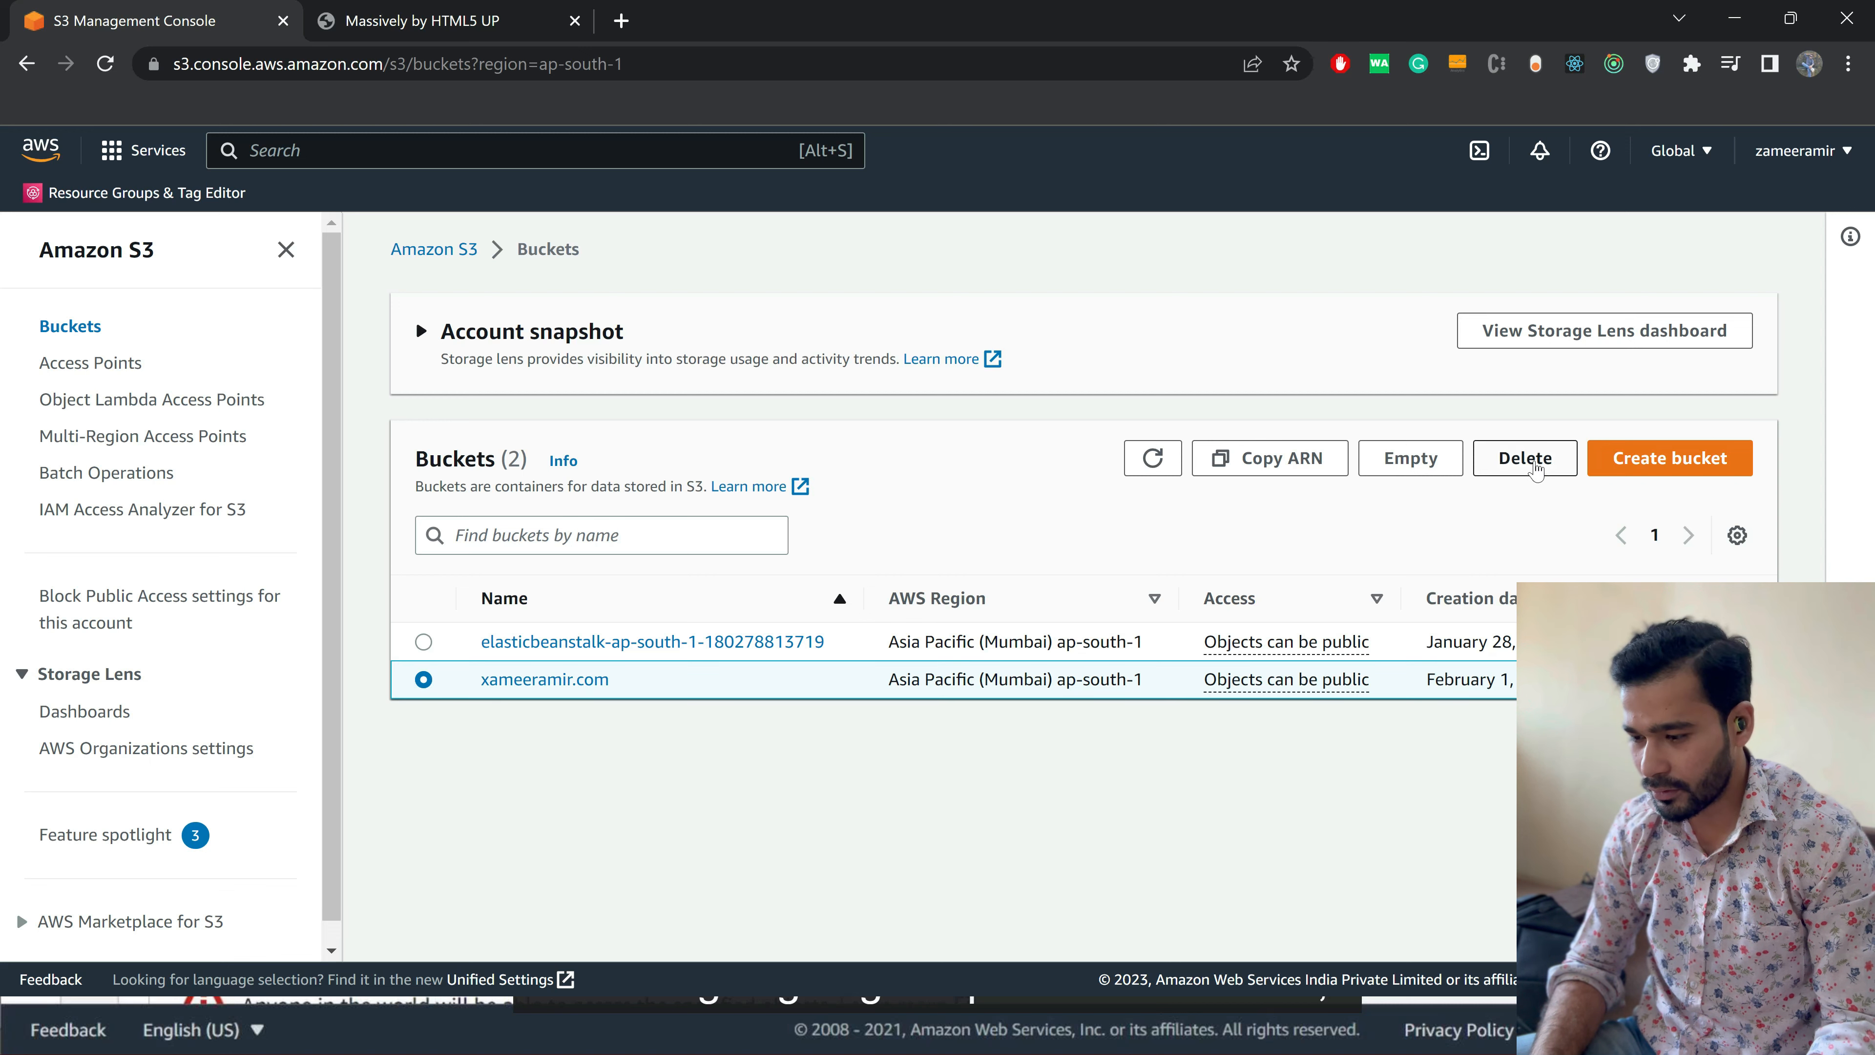
pyautogui.click(1535, 464)
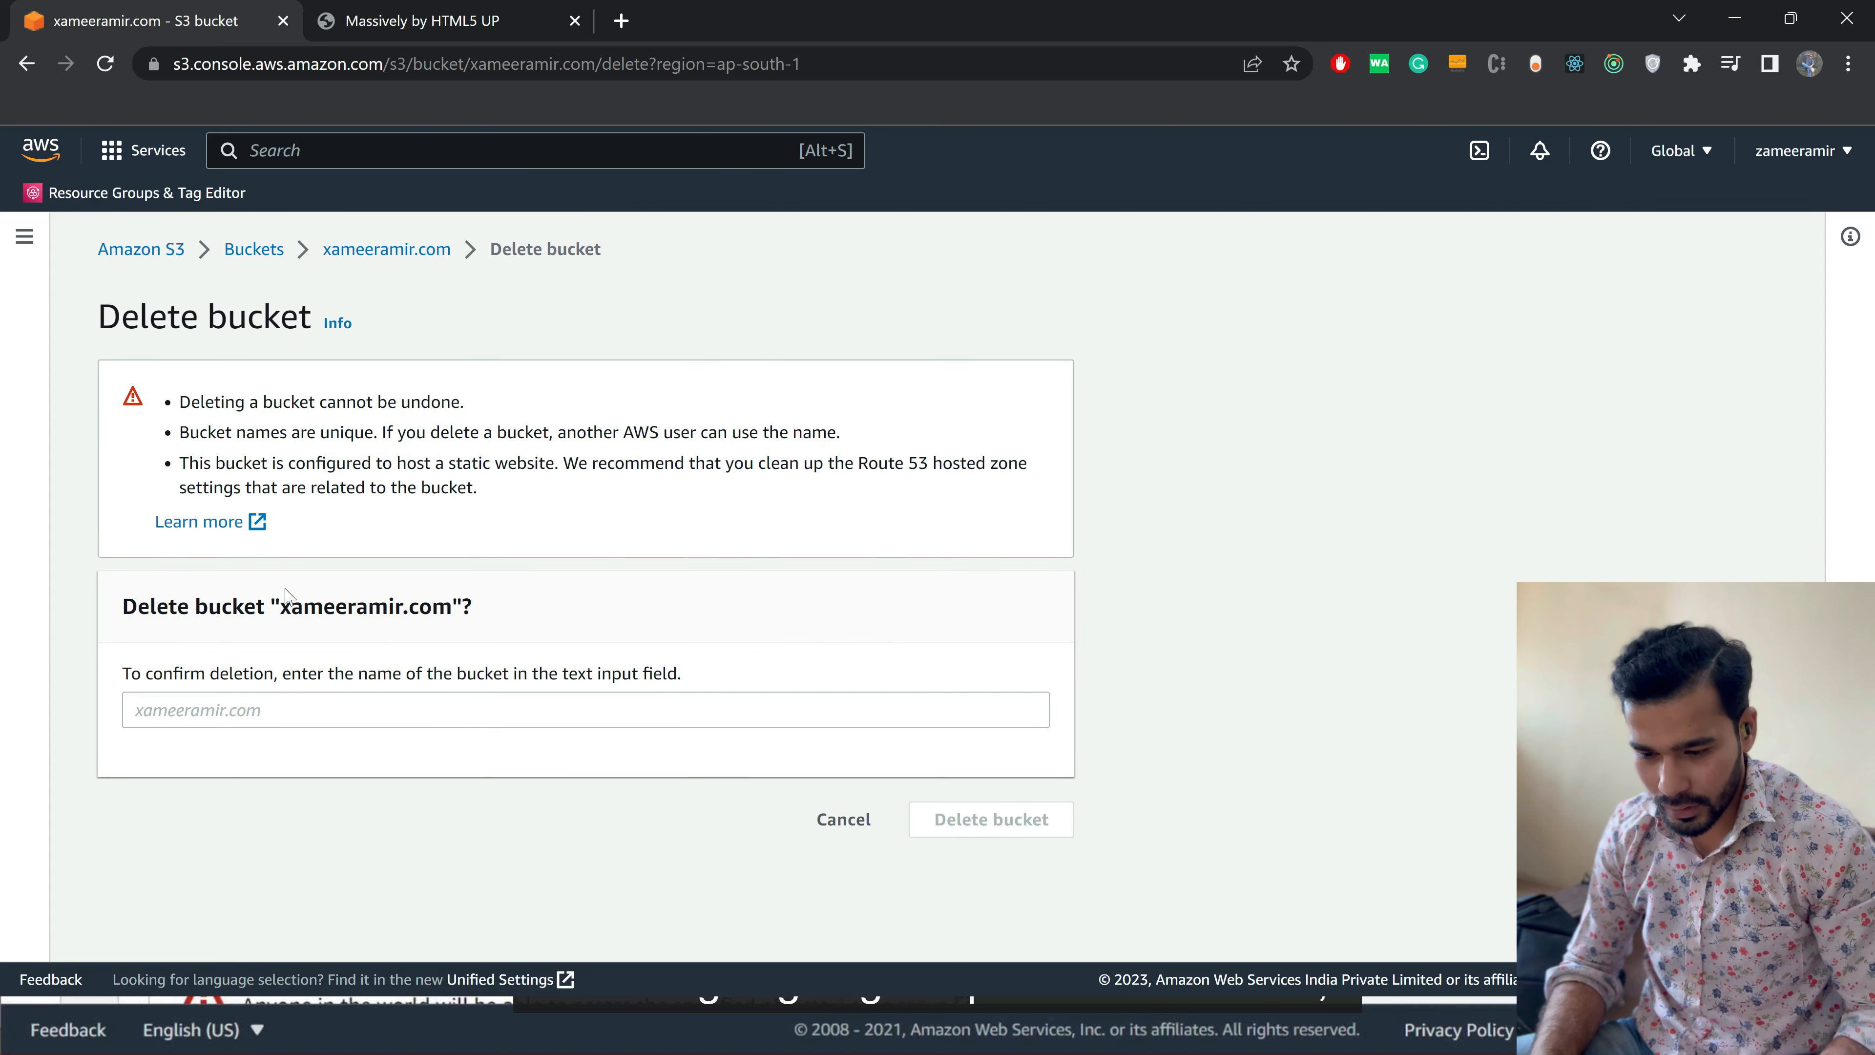
pyautogui.moveTo(279, 606); pyautogui.dragTo(451, 608)
pyautogui.hotkey('ctrl', 'c')
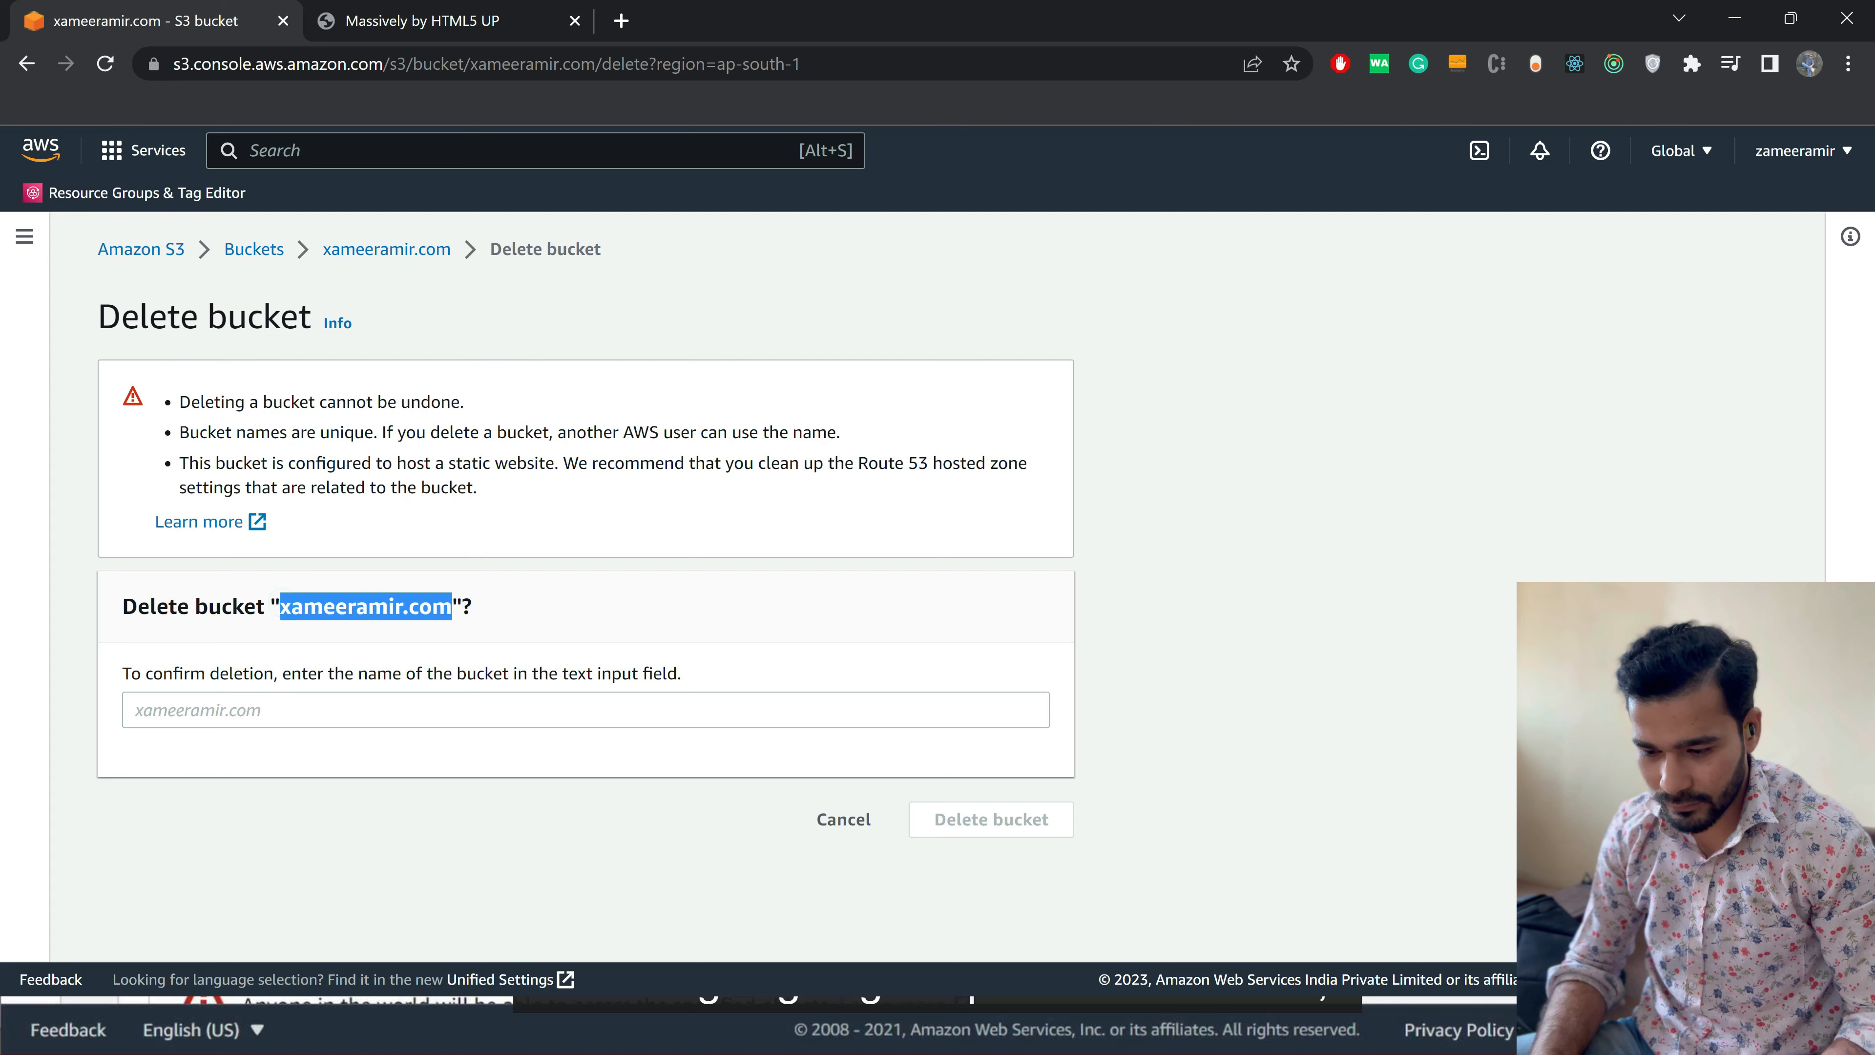
pyautogui.click(339, 709)
pyautogui.hotkey('ctrl', 'v')
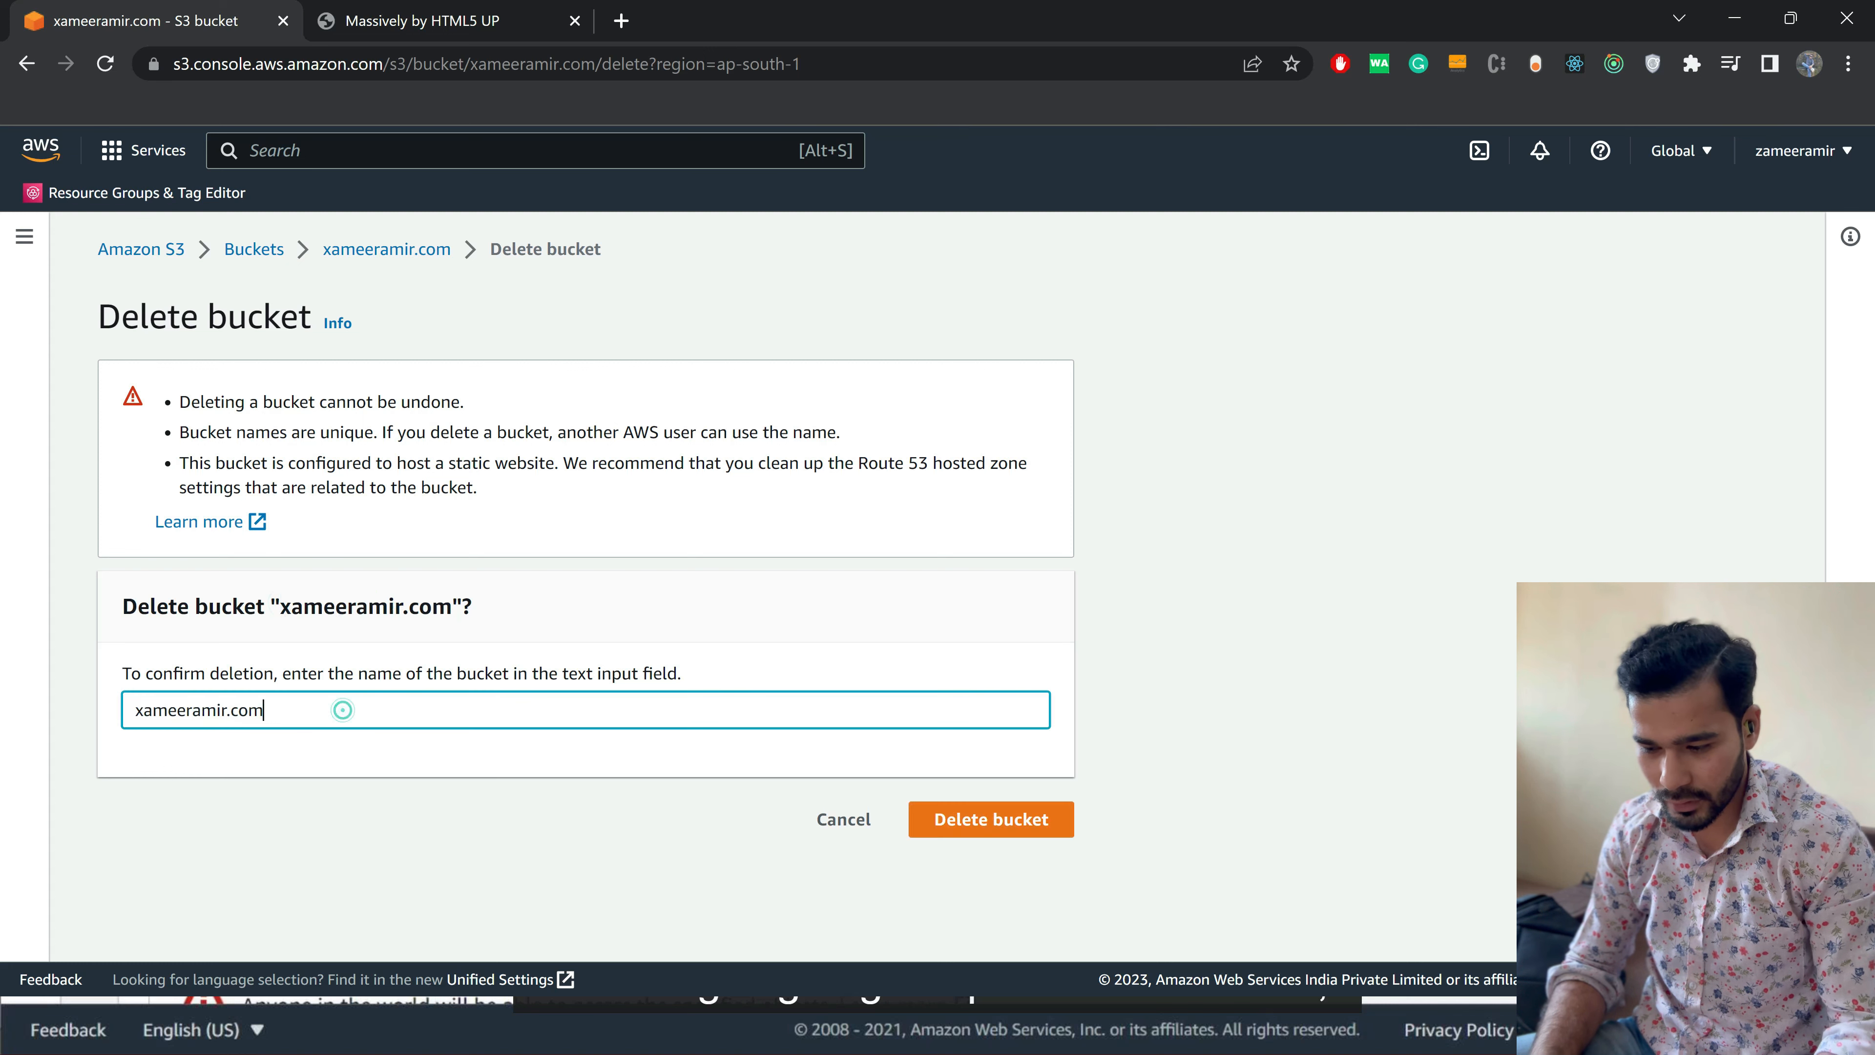
pyautogui.click(970, 824)
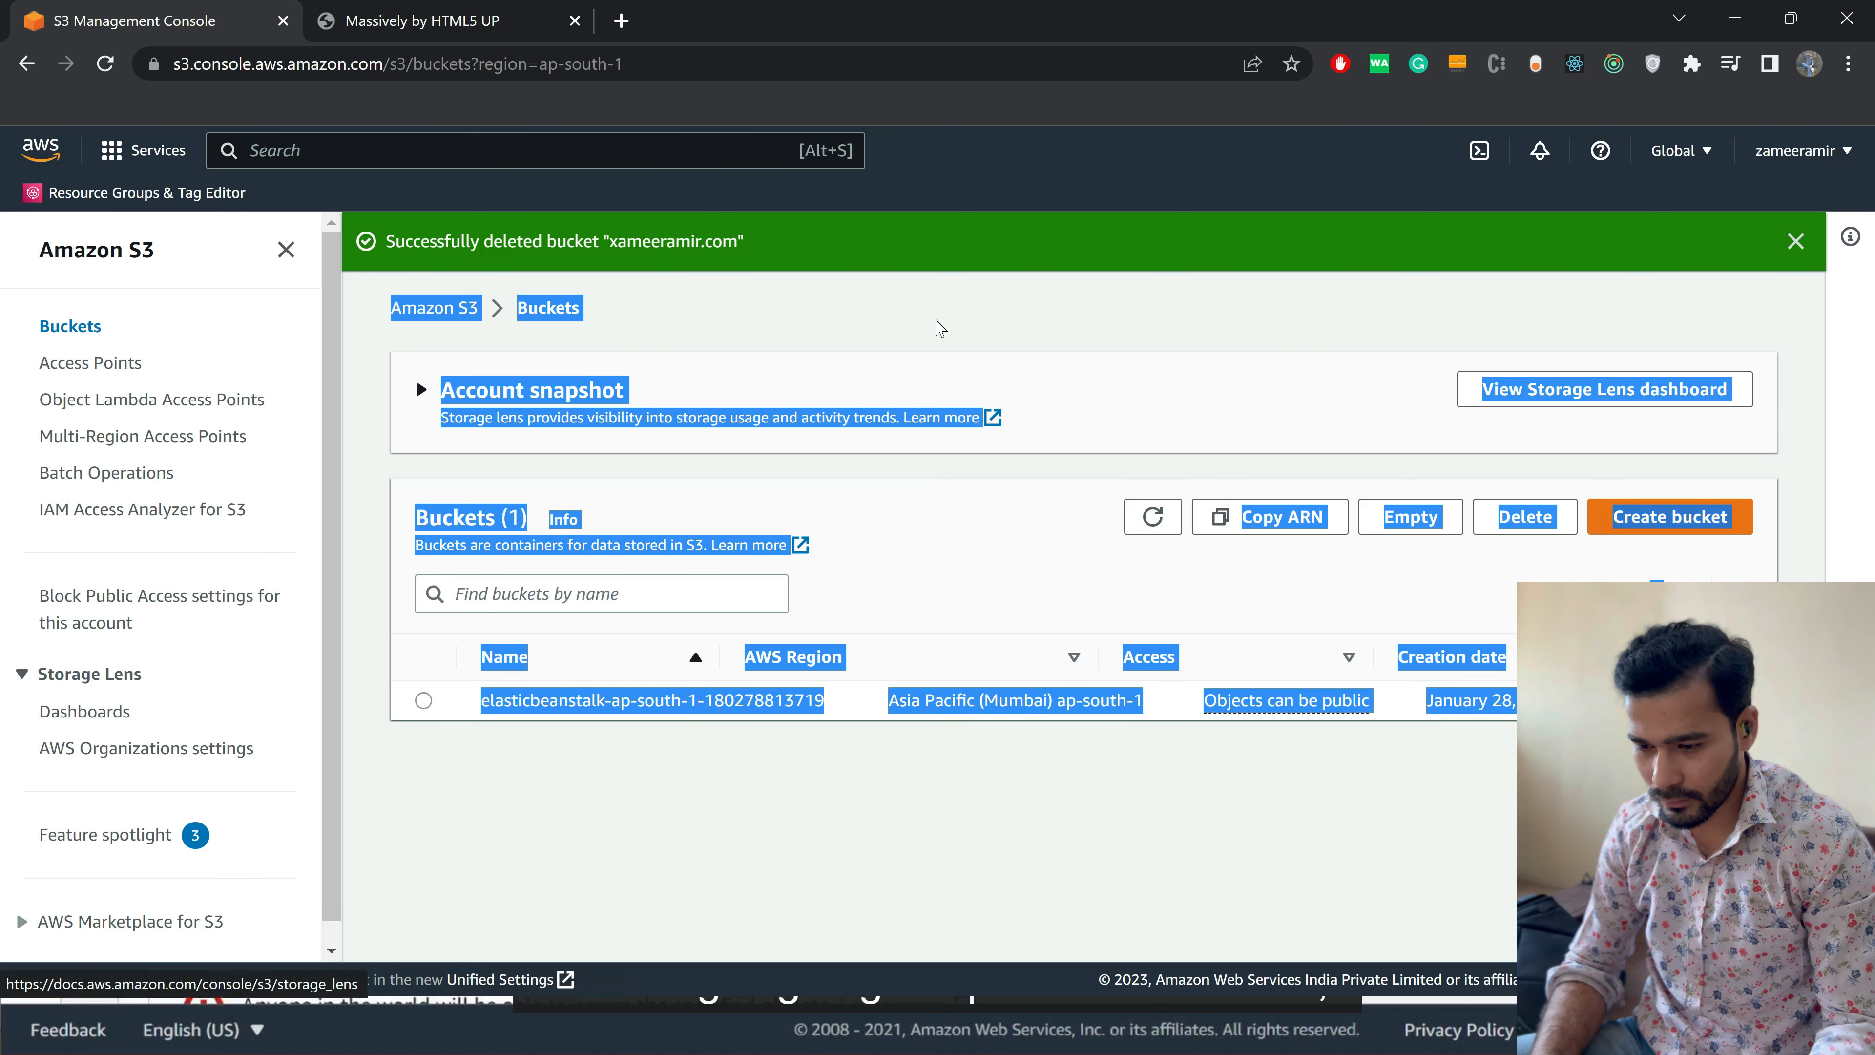
pyautogui.click(936, 321)
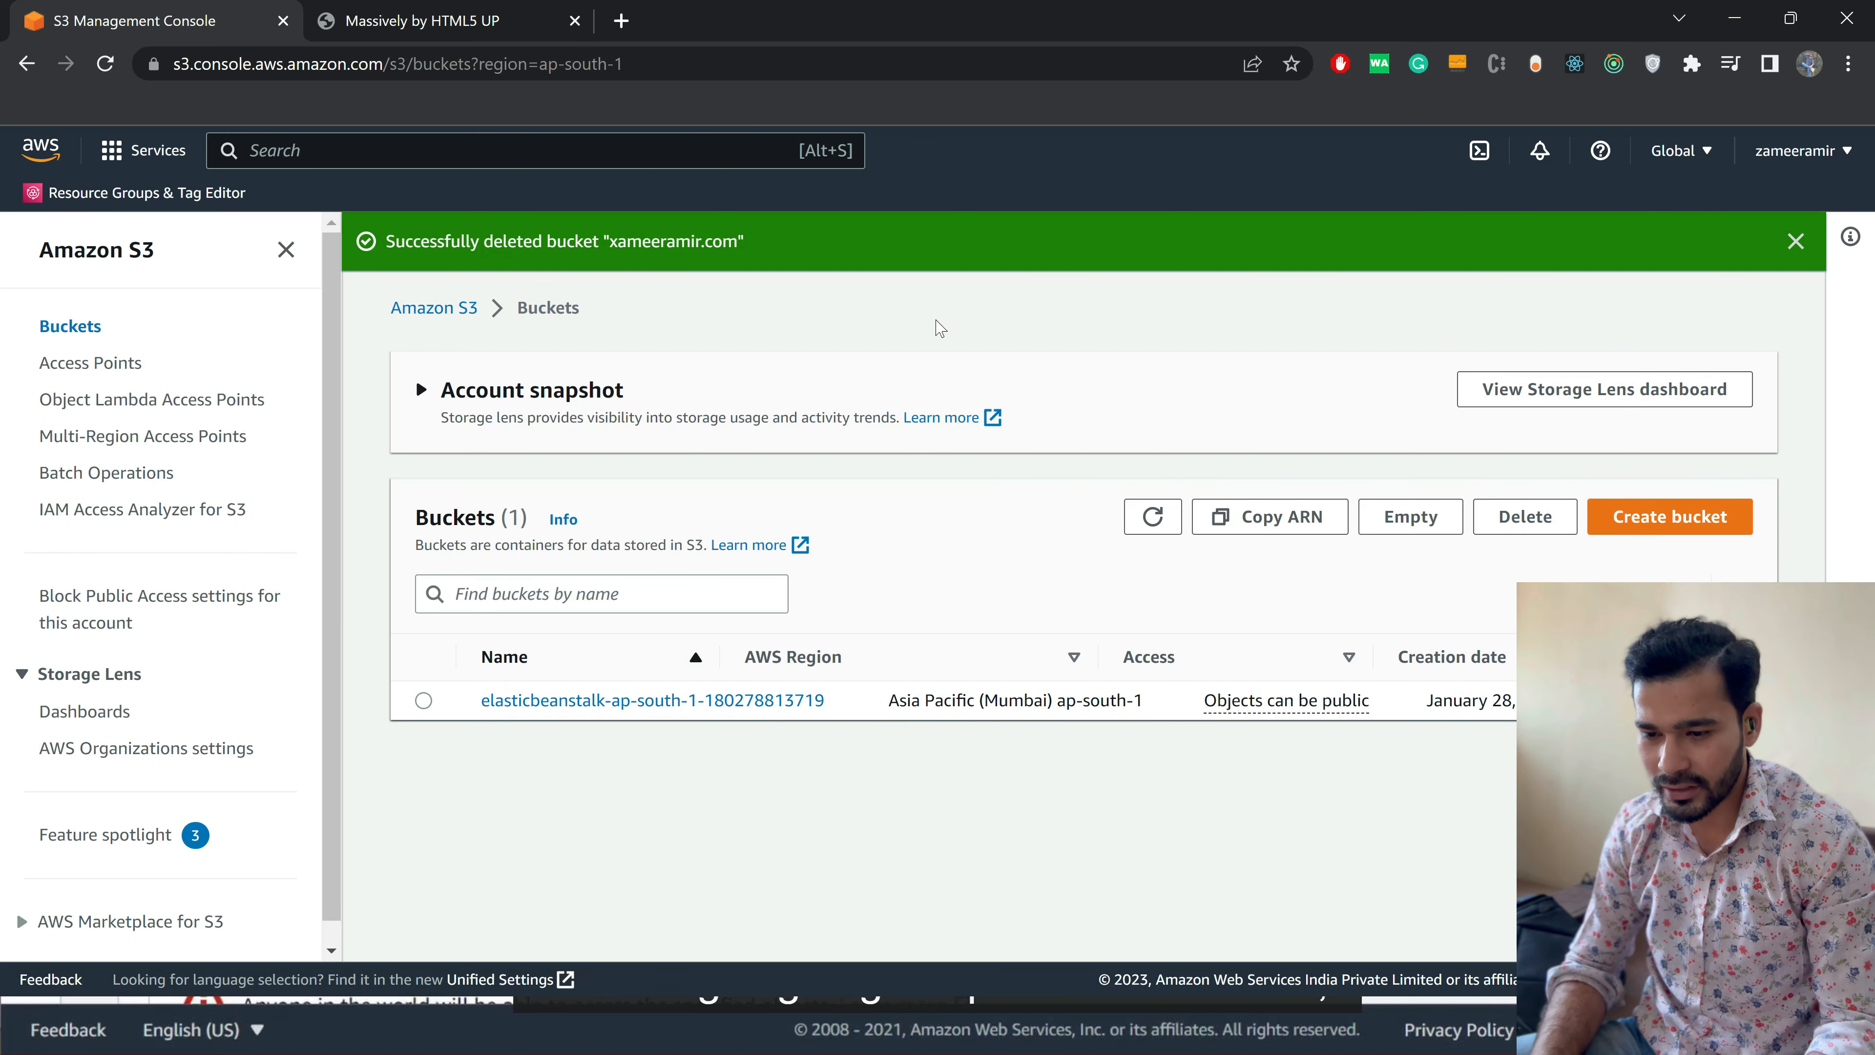
# - Reload the xameeramir.com website endpoint to check the site after the bucket's deletion, and close the website page
pyautogui.hotkey('ctrl', 'Tab')
pyautogui.hotkey('ctrl', 'l')
pyautogui.press('Return')
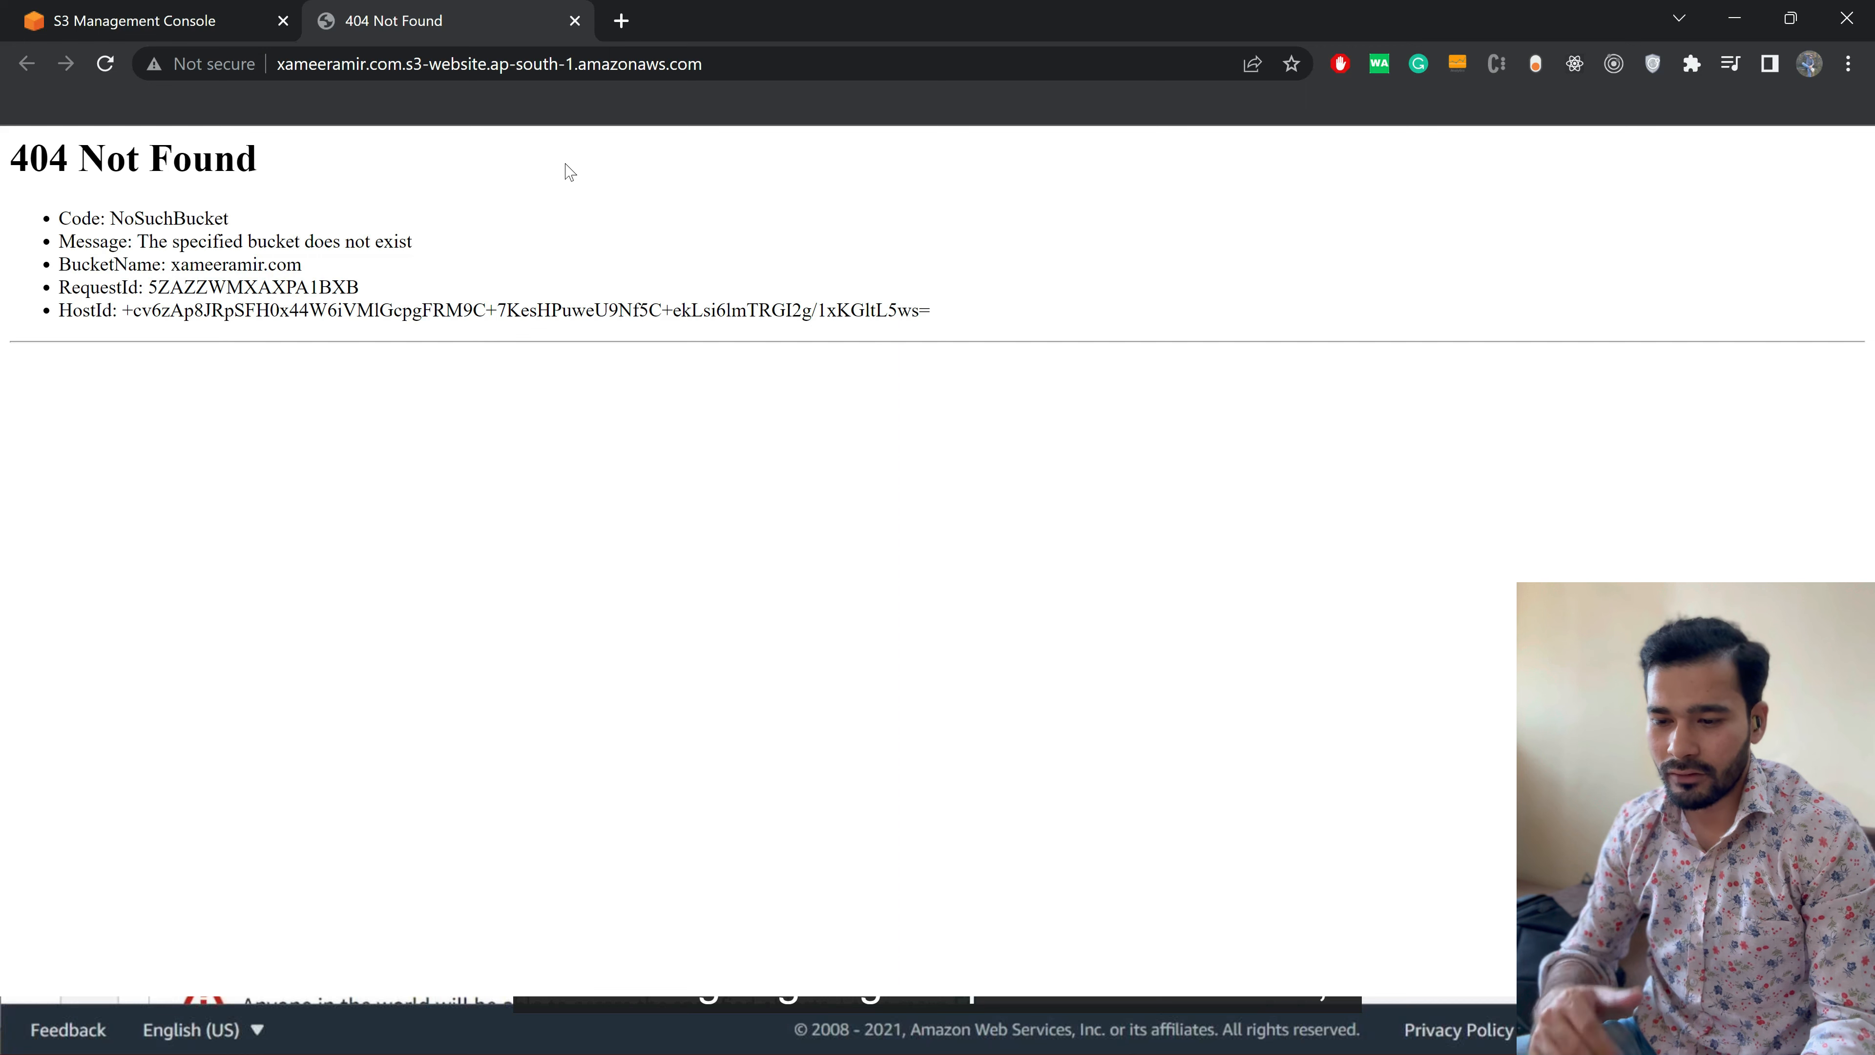
pyautogui.hotkey('ctrl', 'w')
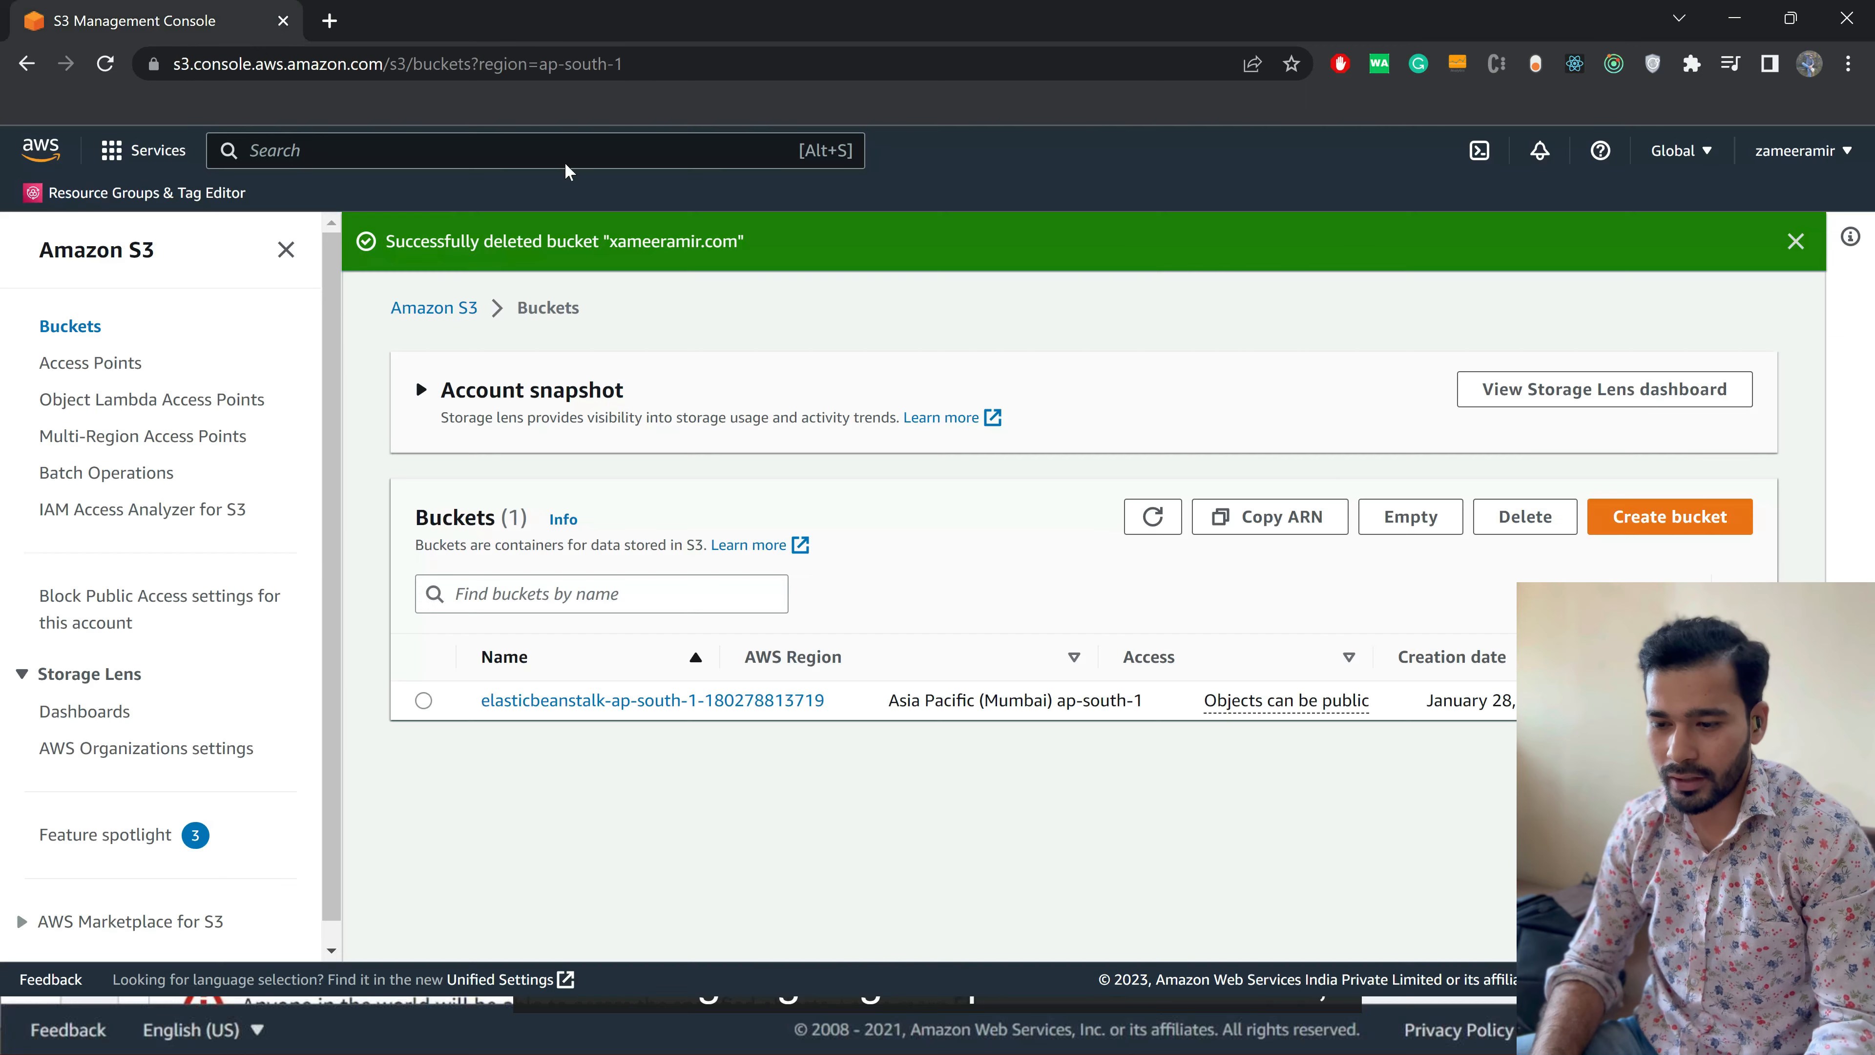